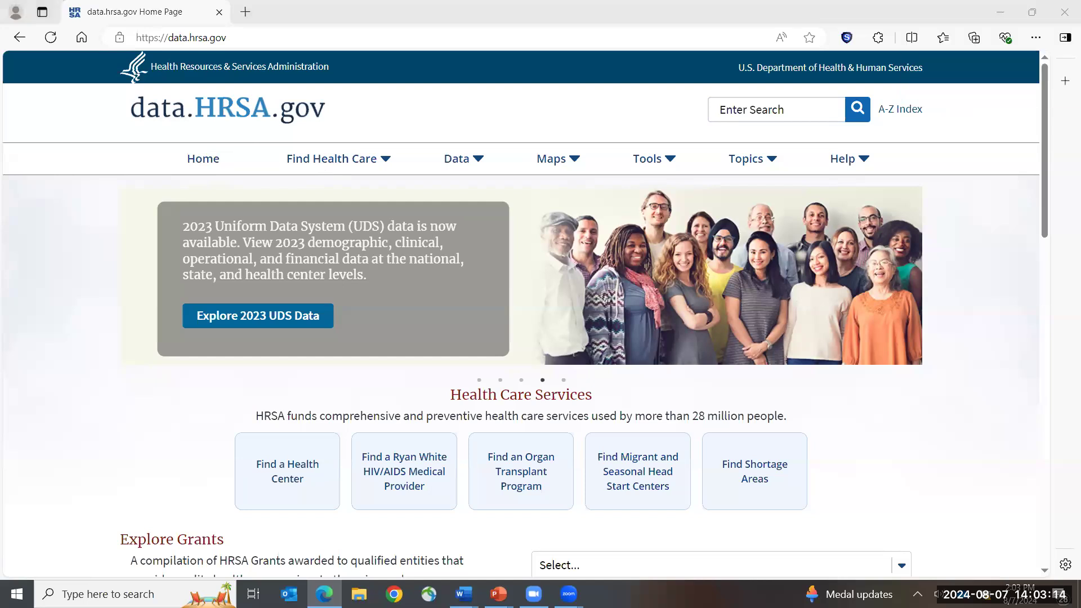
Open the Health Center Program GeoCare Navigator from the data.HRSA.gov map offerings
key(alt+Tab)
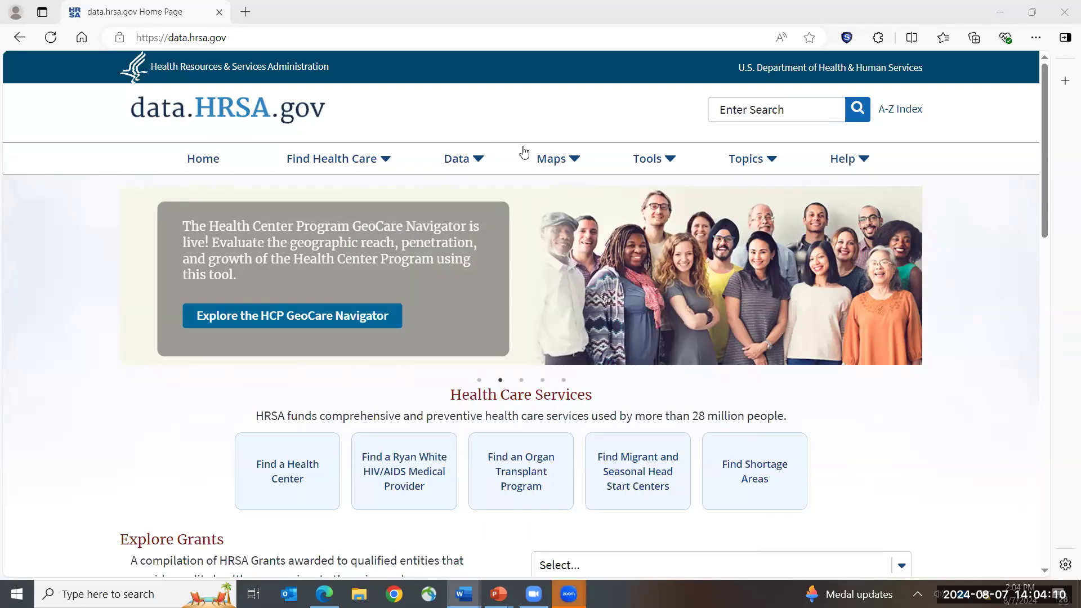
mouse_move(556, 169)
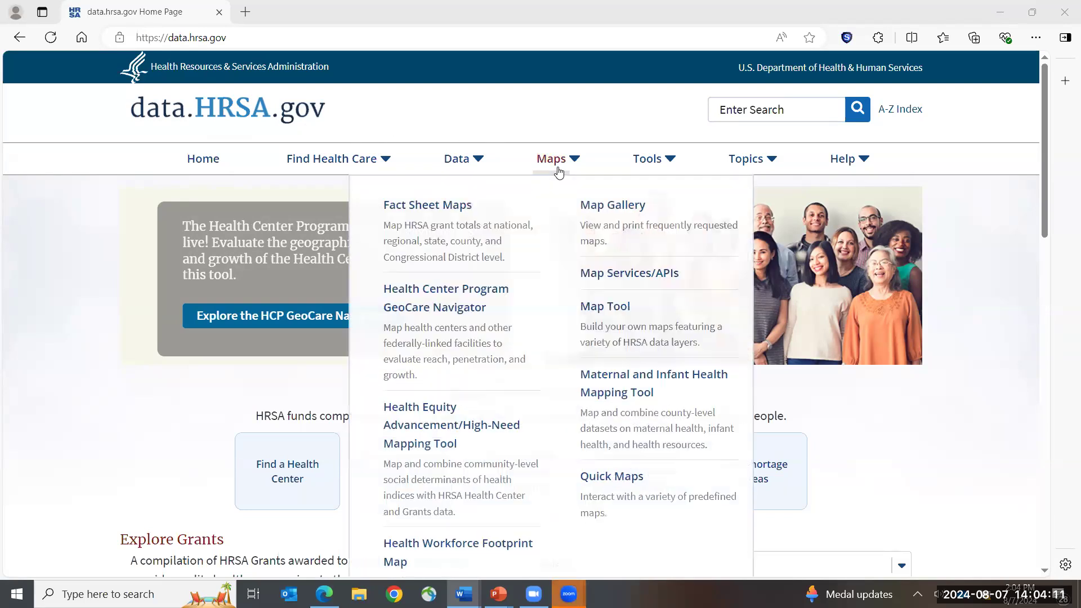
click(502, 291)
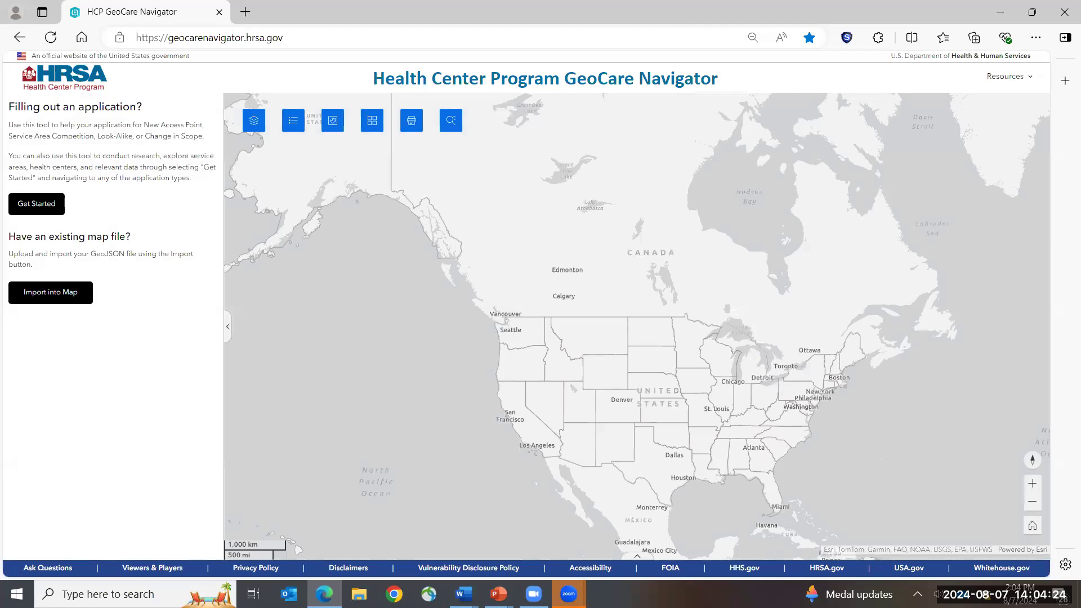
Look through the list of available resources, such as the User Guide and Recorded Live Training, and close it
click(1031, 85)
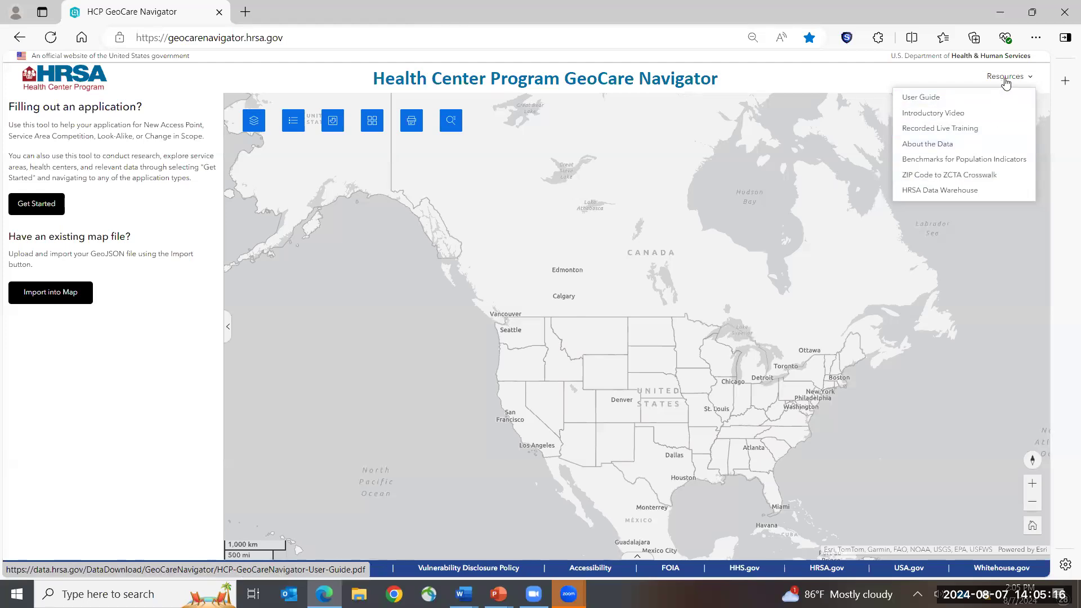
click(1007, 81)
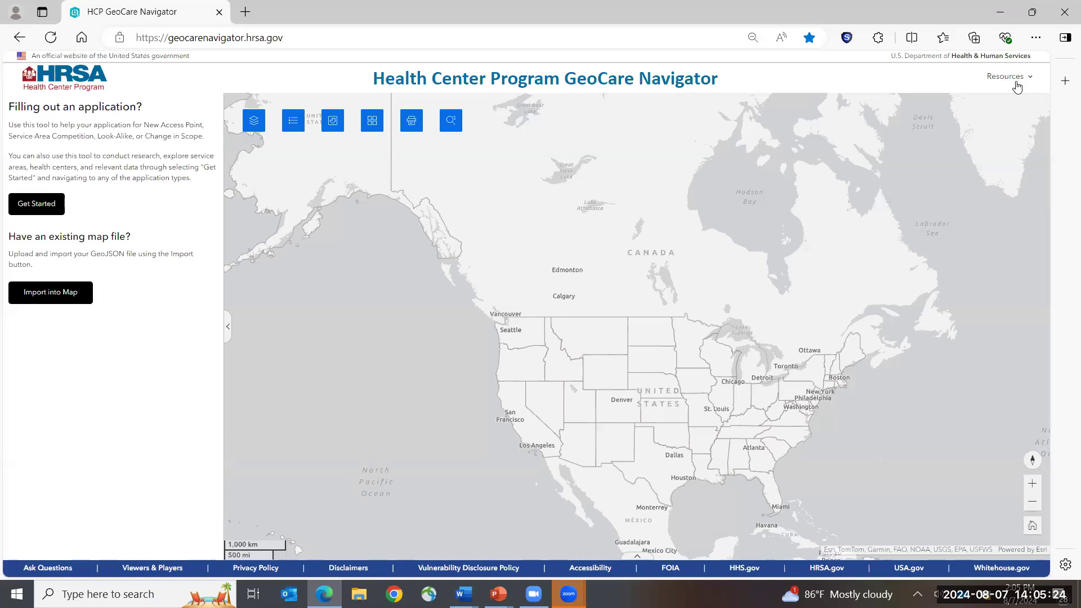
click(1017, 86)
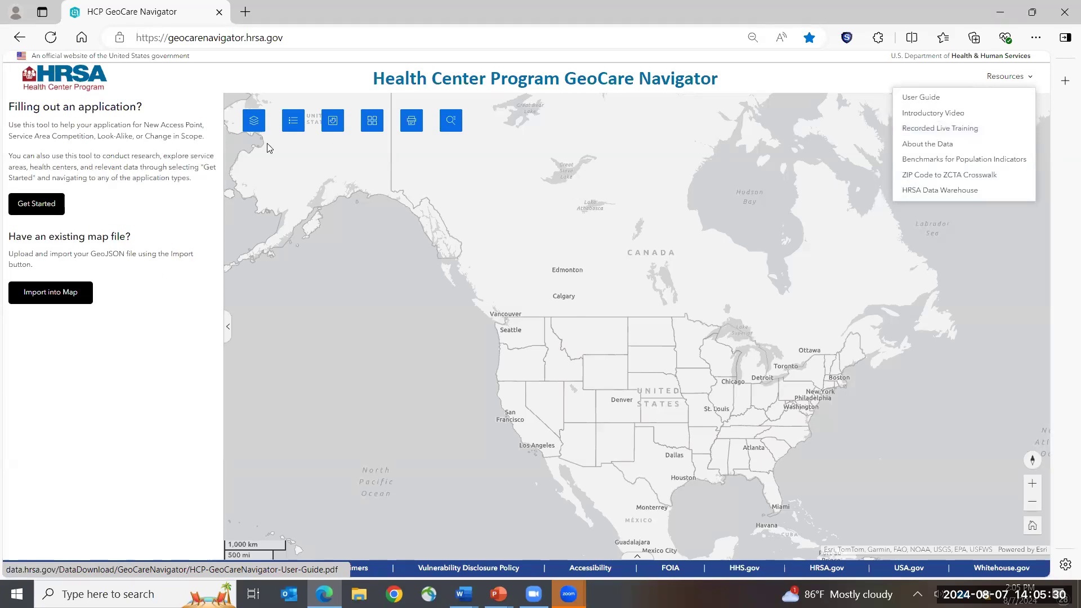
click(294, 85)
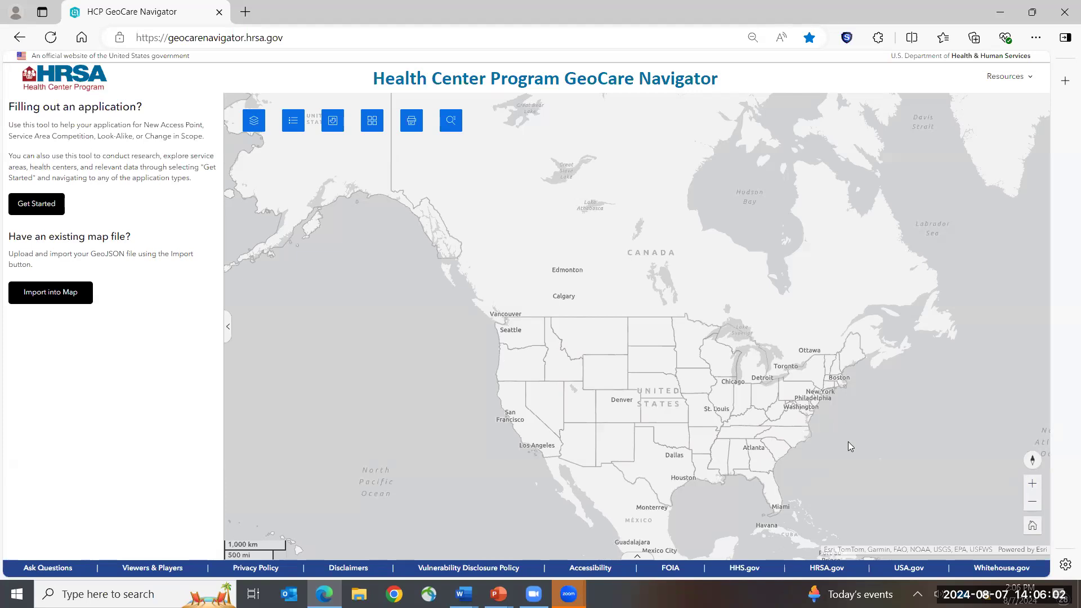
Zoom the map in around Washington, zoom back out, and return it to its default extent
scroll(790, 425, up, 4)
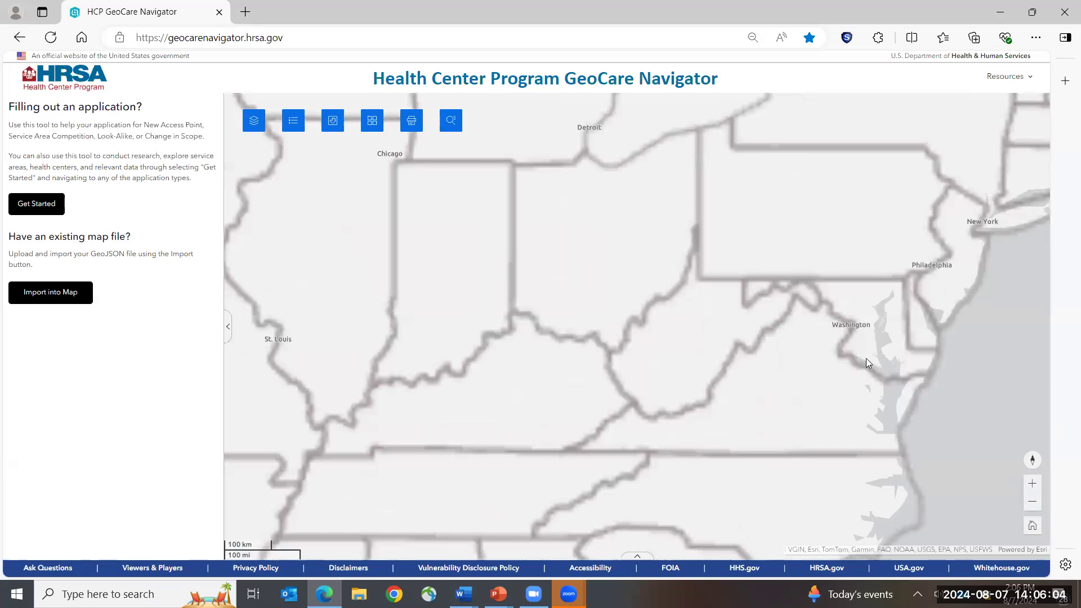
scroll(864, 336, down, 3)
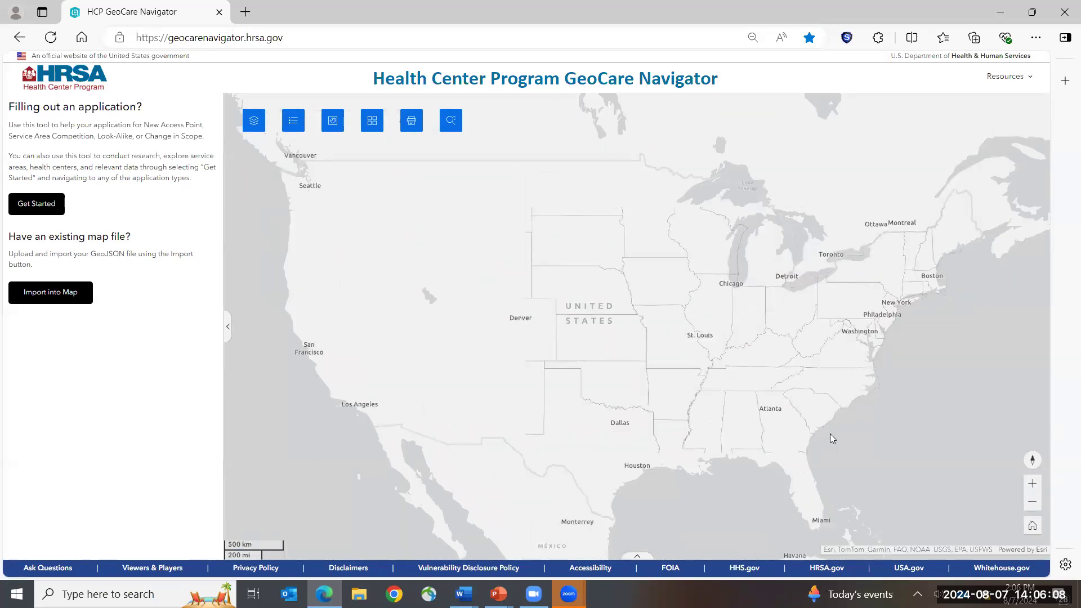
click(1032, 527)
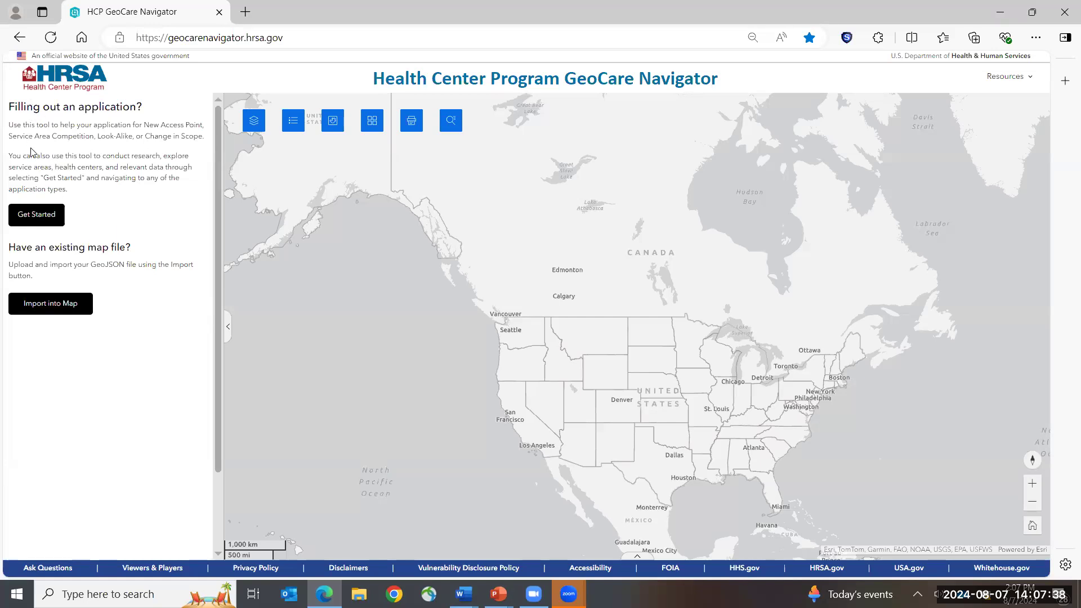
Choose the New Access Point Application type and review its task list and map and data table requirements
click(26, 215)
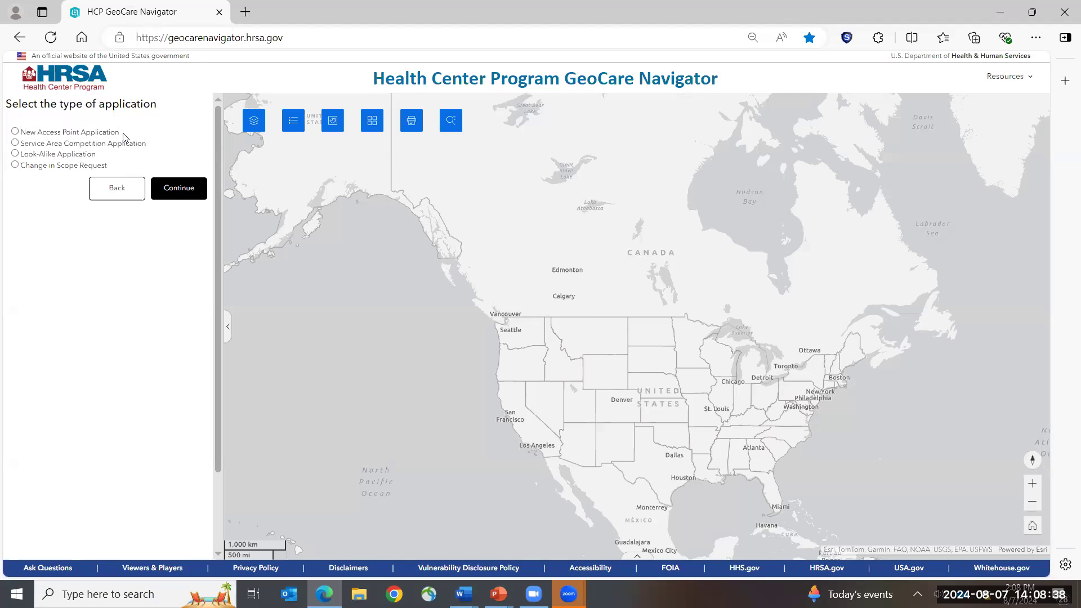
click(14, 132)
click(176, 195)
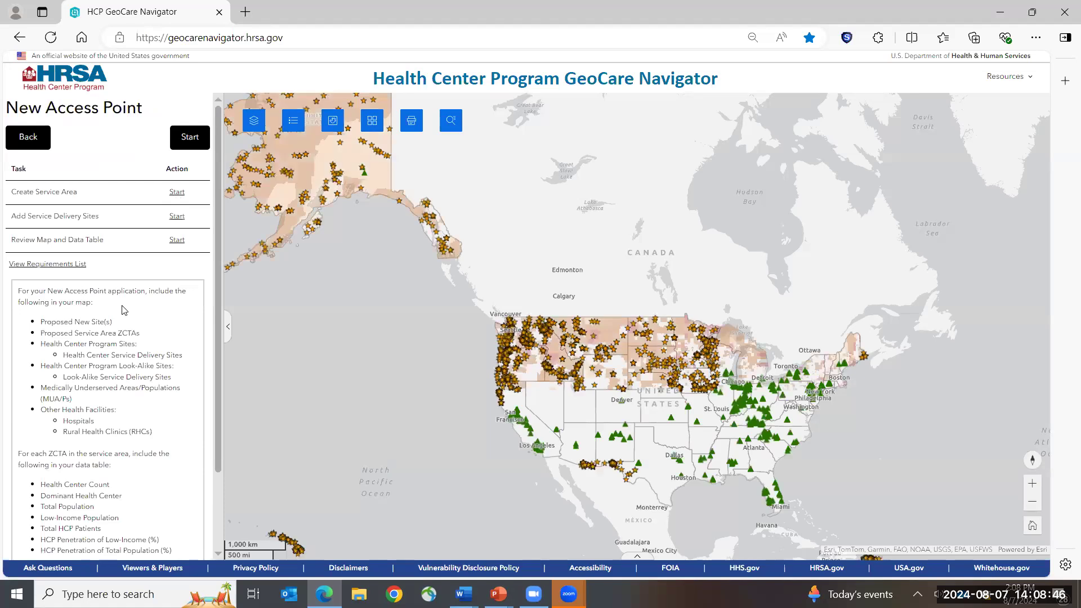
scroll(123, 311, down, 1)
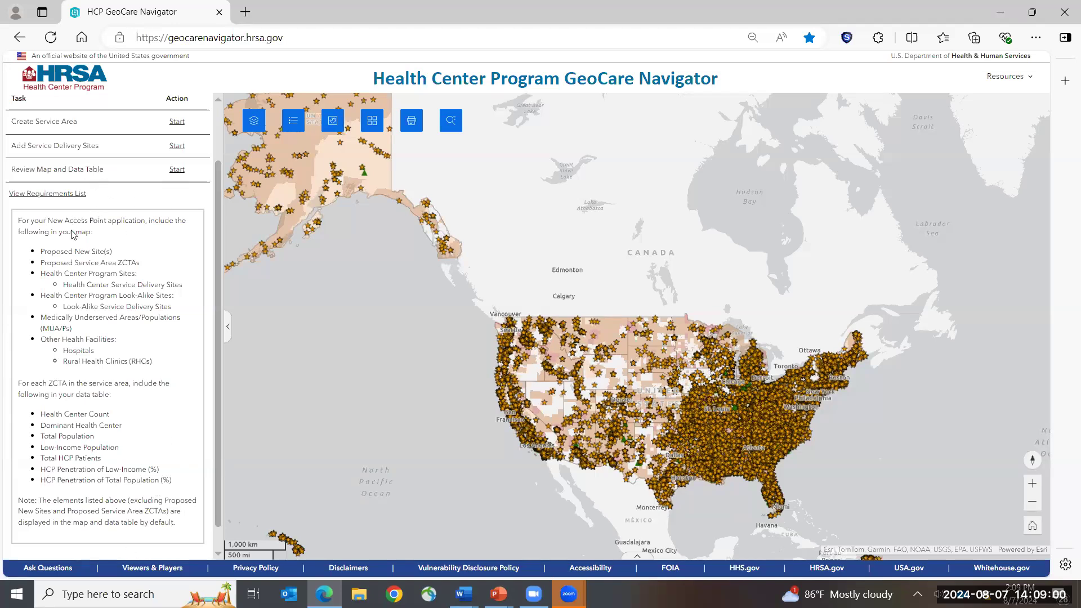
scroll(68, 271, up, 2)
scroll(37, 254, down, 2)
scroll(53, 493, up, 2)
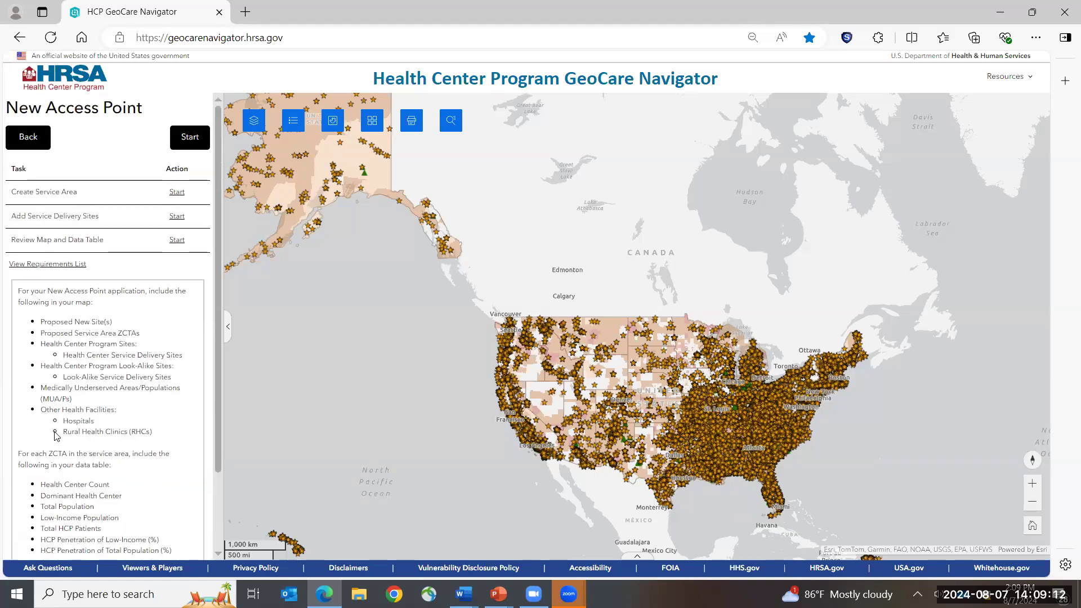
Change the application type to Service Area Competition Application and review its requirements list
click(27, 138)
click(17, 142)
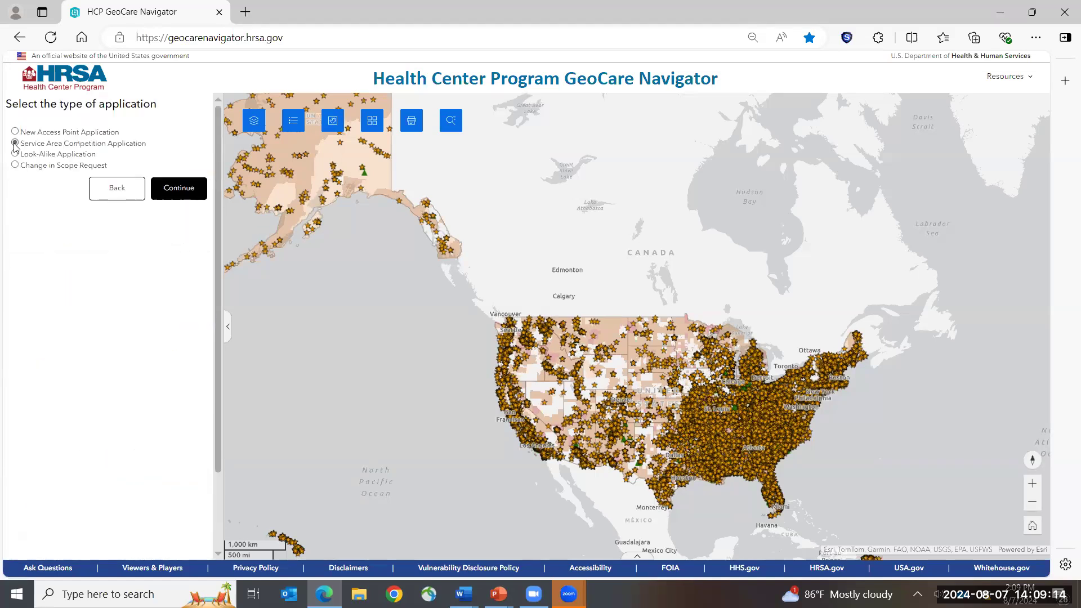
click(205, 197)
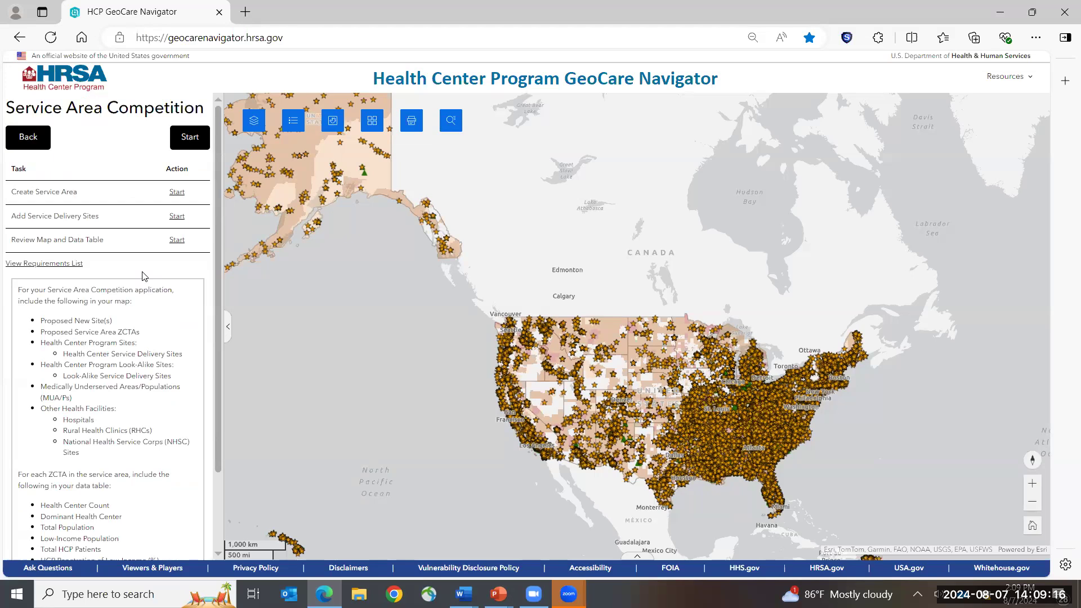
scroll(122, 306, down, 2)
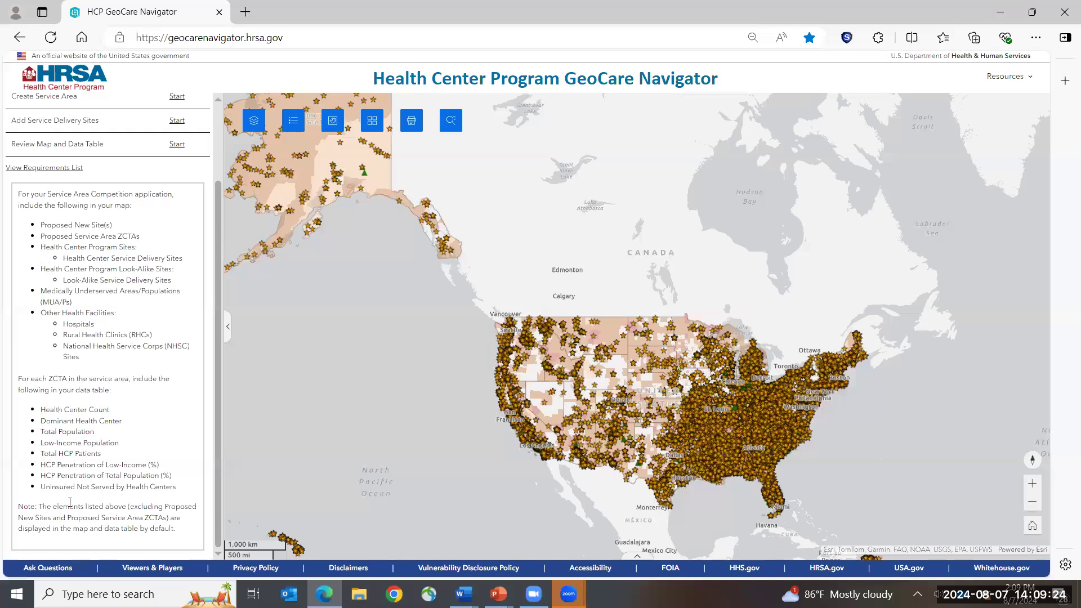
scroll(59, 178, up, 2)
scroll(59, 178, up, 1)
Return to the application types and continue with New Access Point Application
click(32, 138)
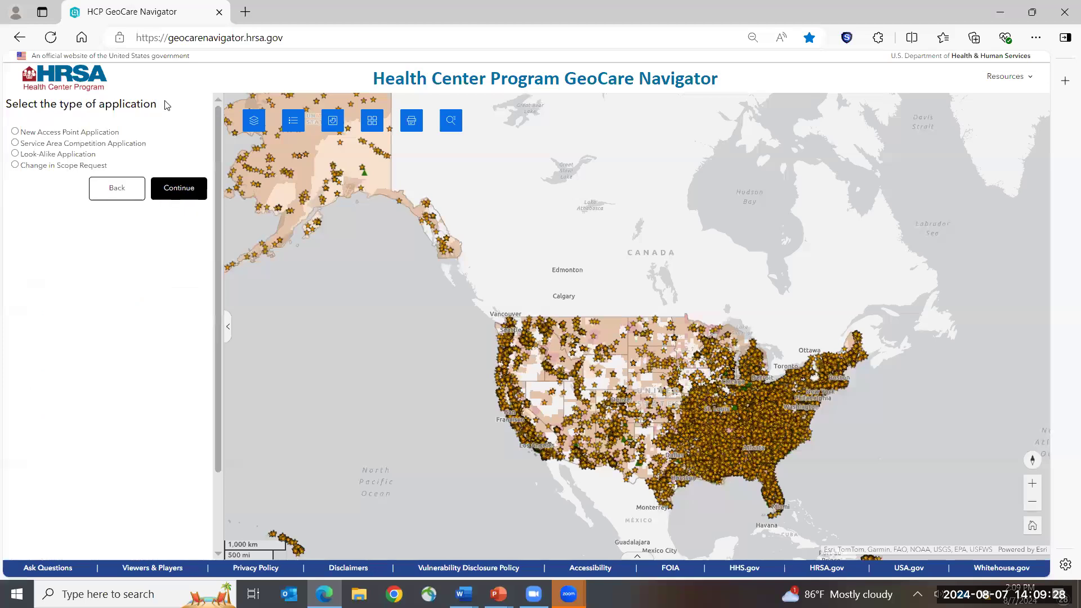
click(15, 133)
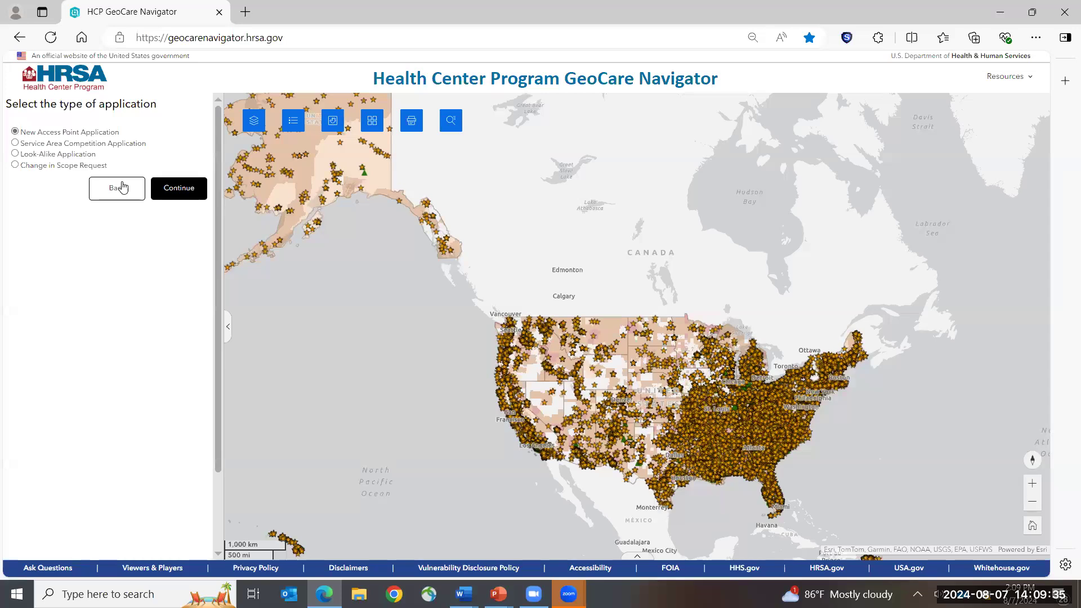
click(189, 195)
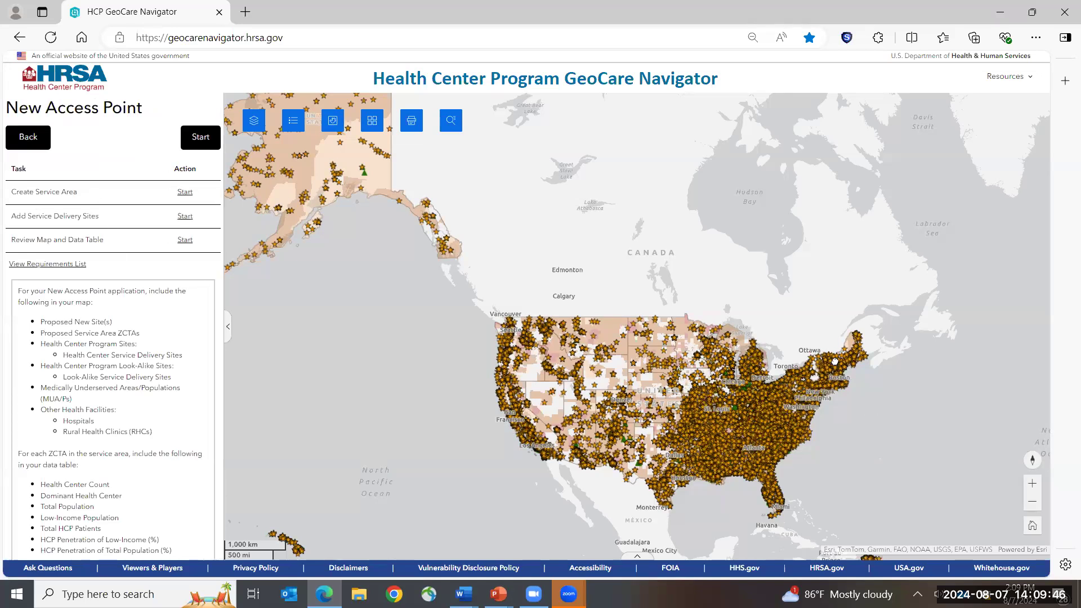
Examine the health facilities and underserved areas on the map around Washington and its northwestern suburbs
drag(835, 361, 812, 339)
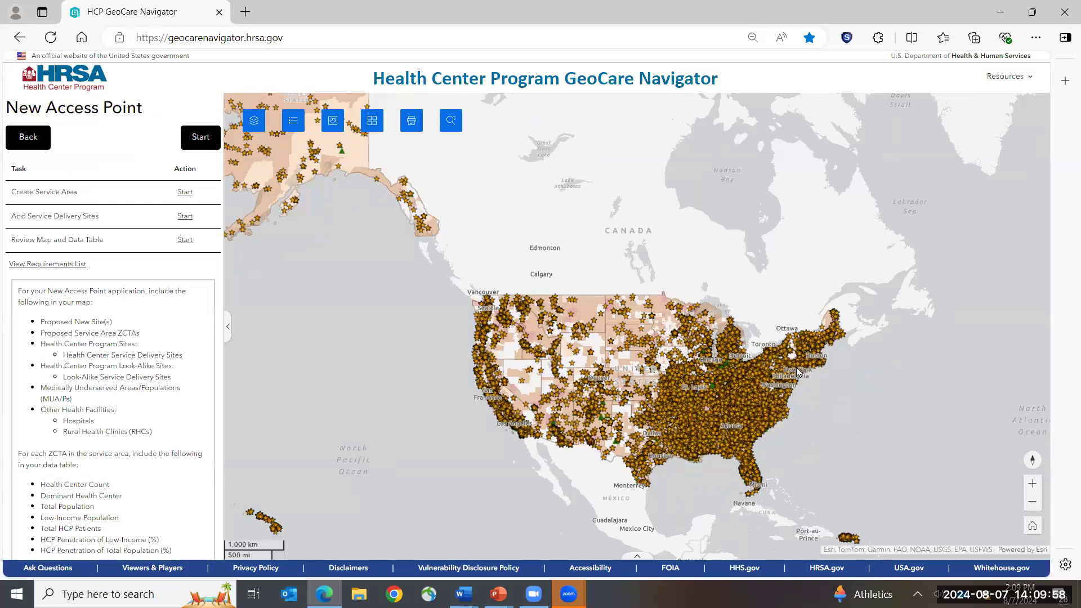
scroll(793, 373, down, 1)
scroll(792, 376, up, 1)
drag(792, 377, 789, 376)
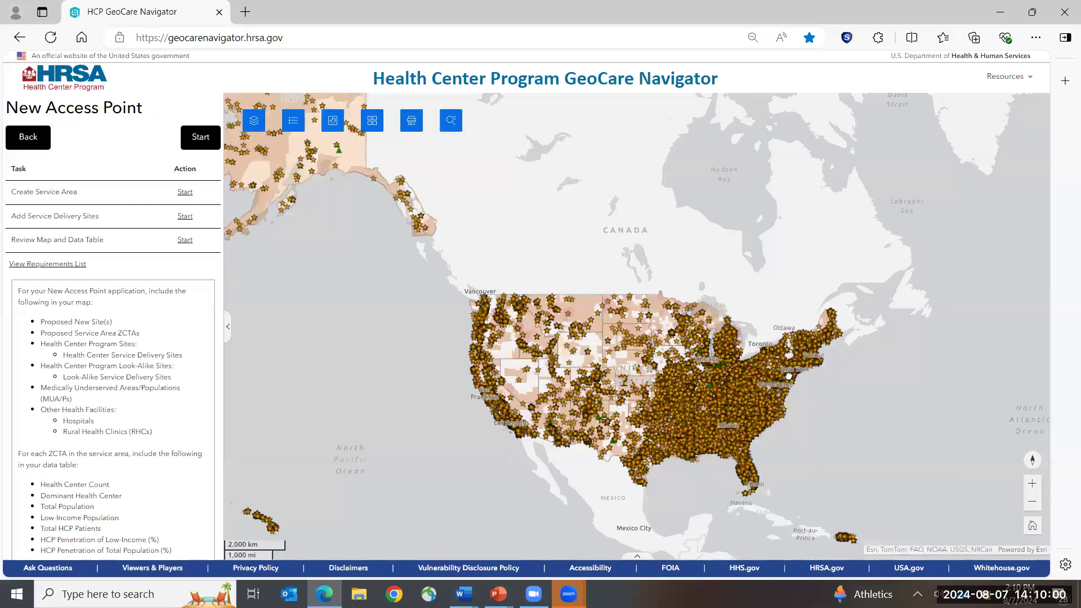
scroll(704, 406, up, 3)
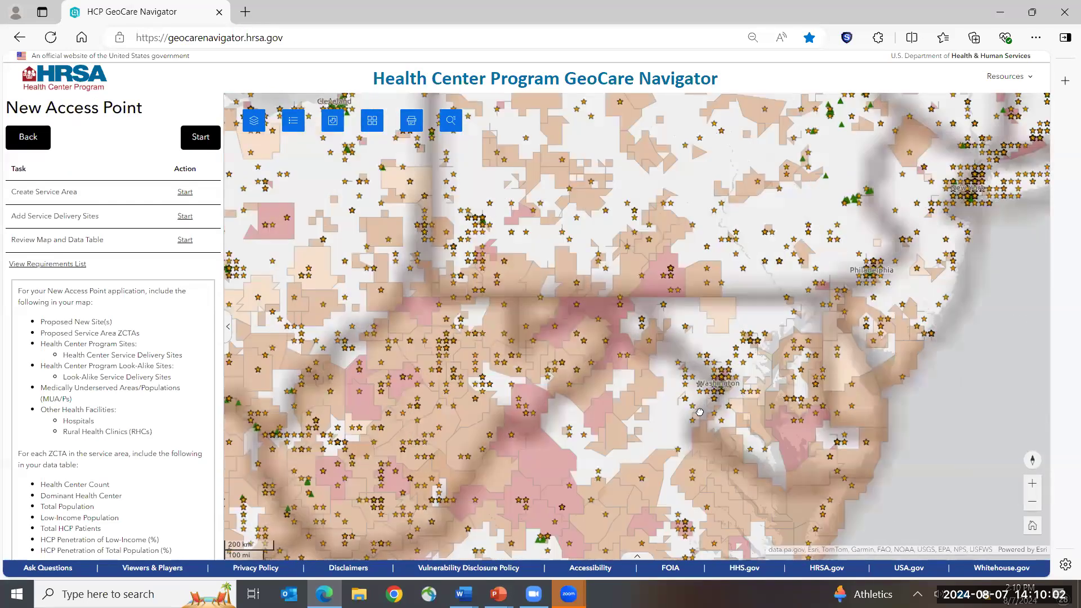
scroll(700, 412, up, 4)
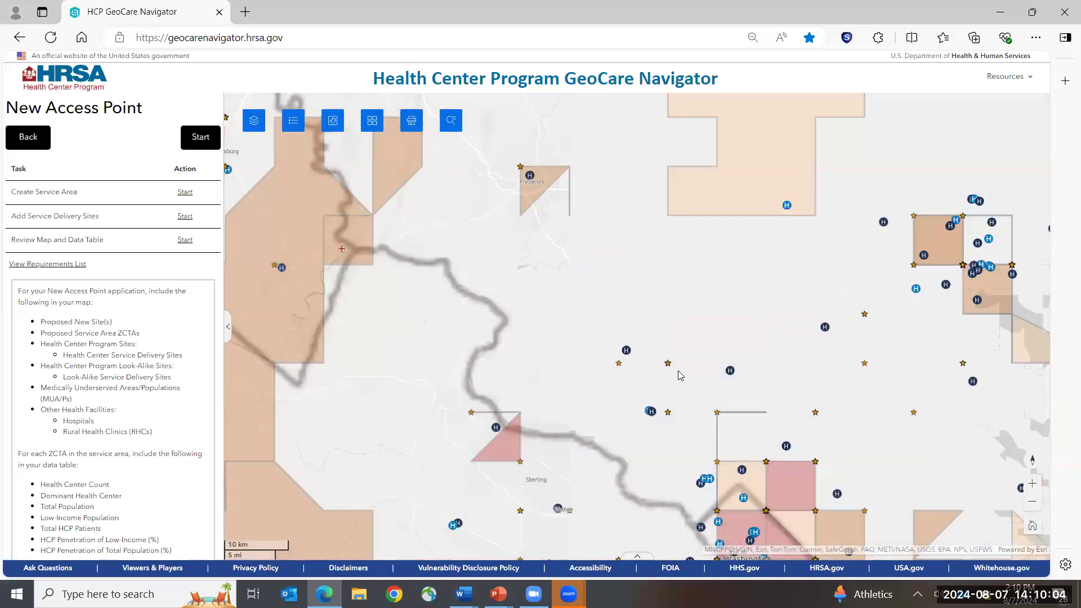
drag(698, 457, 695, 342)
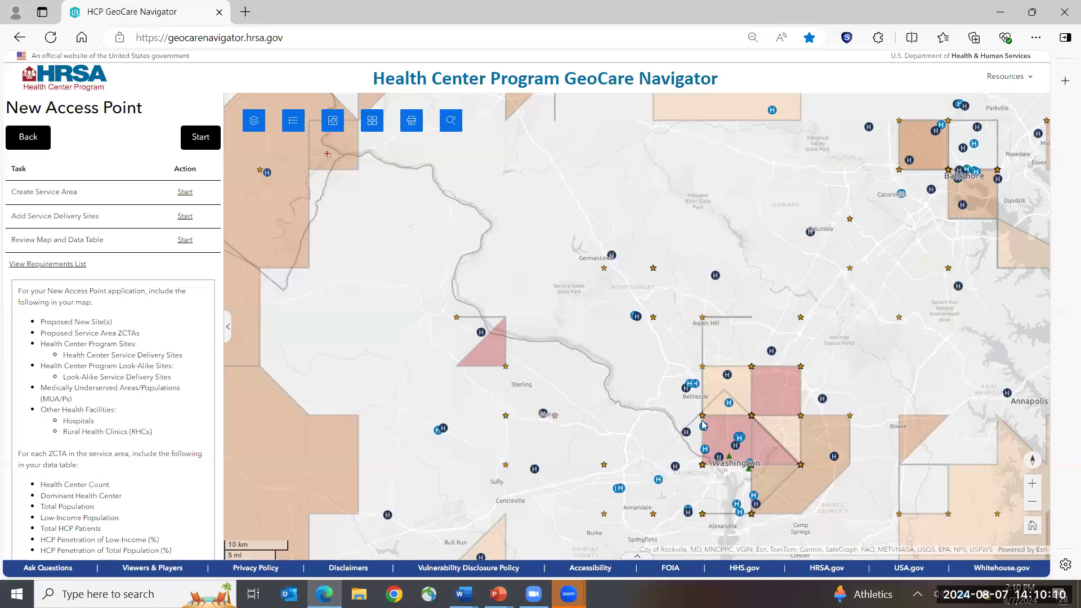
drag(699, 410, 695, 403)
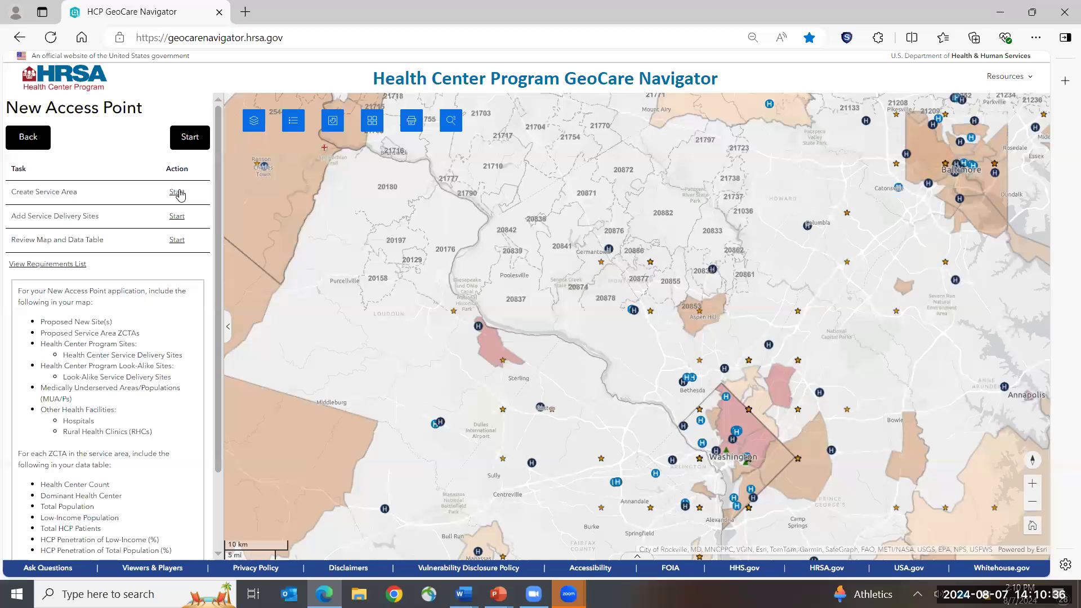
Start the Create Service Area task and activate single-ZCTA selection by point, with the map closer on the Washington suburbs
click(177, 192)
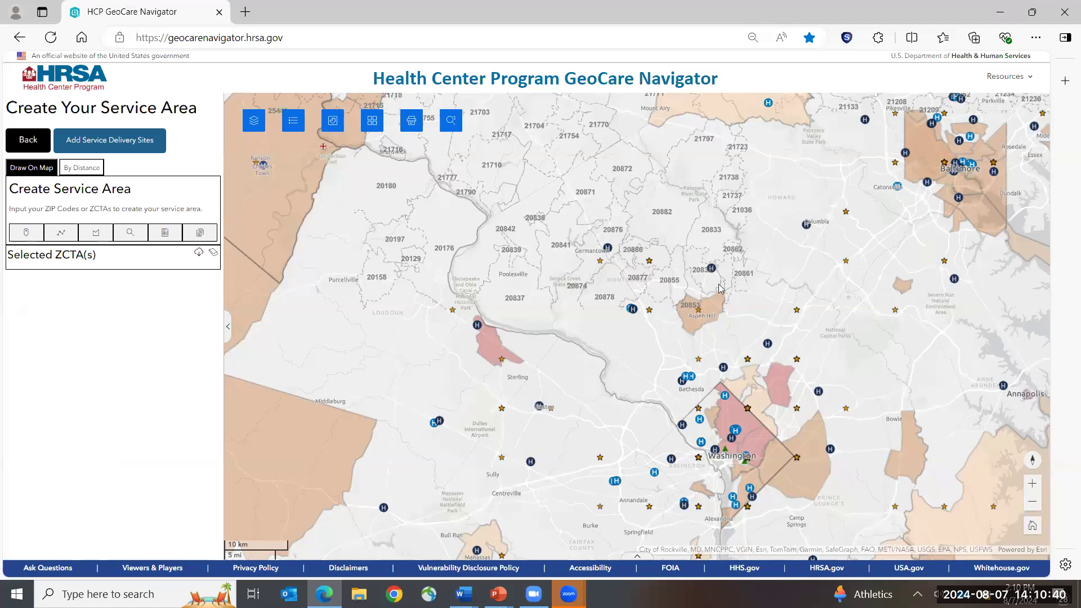
scroll(721, 288, up, 1)
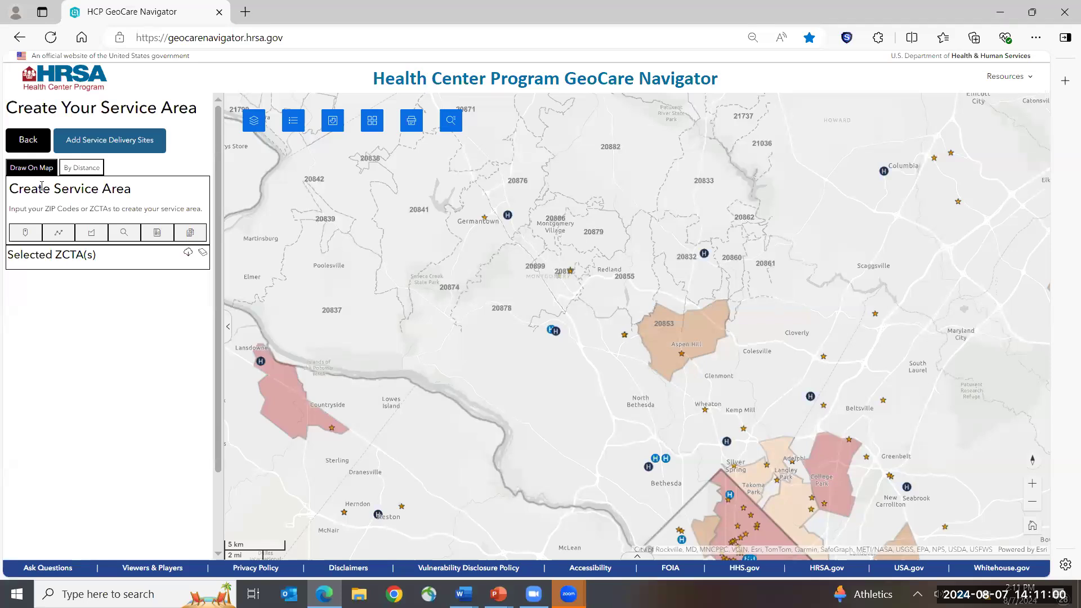
click(18, 235)
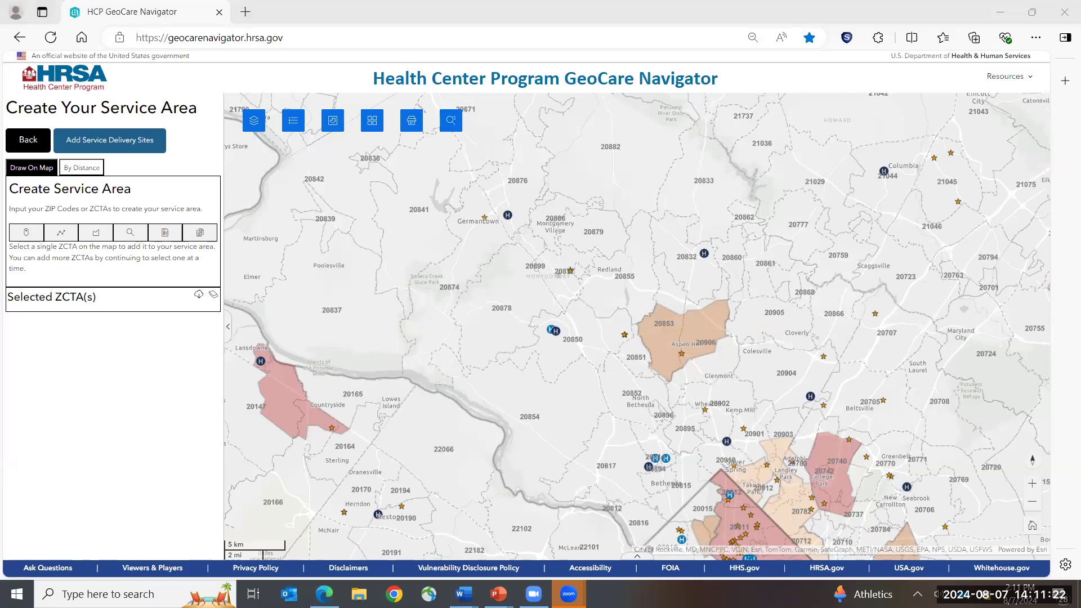
Reload the GeoCare Navigator page from its web address
click(361, 44)
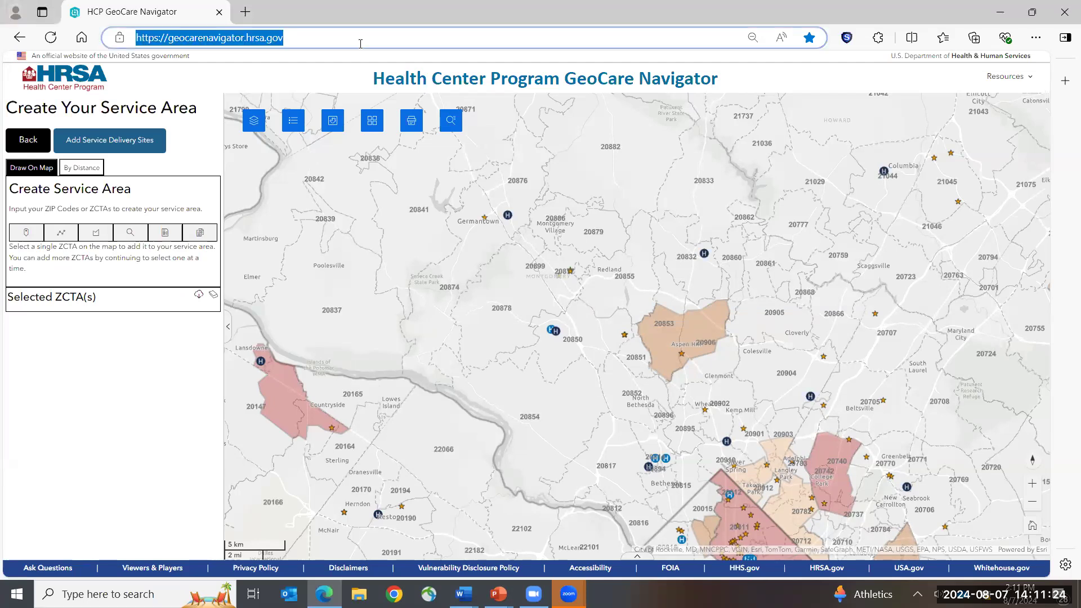
key(Return)
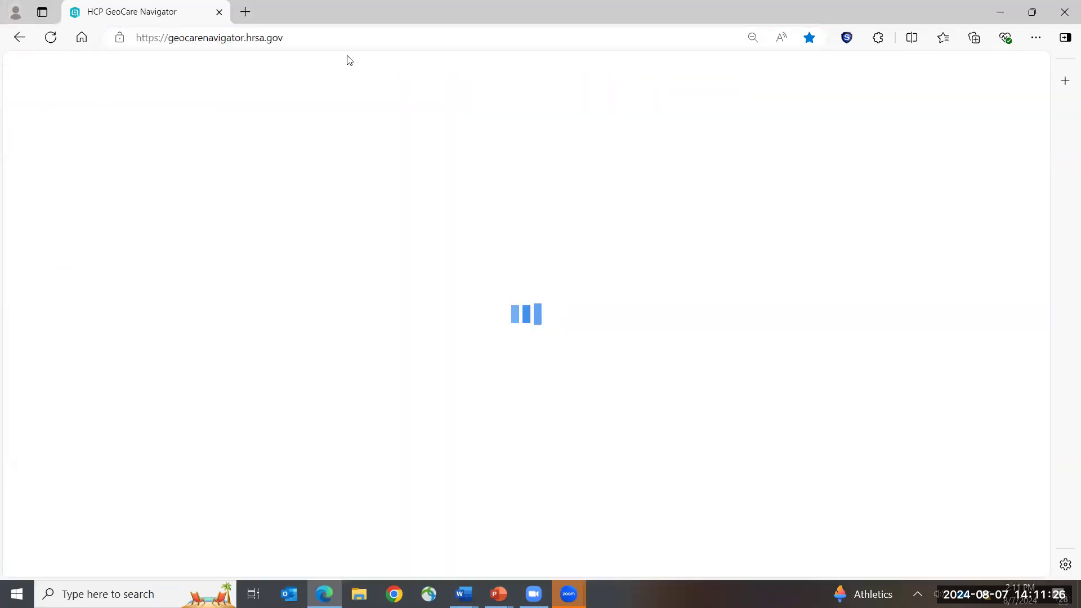
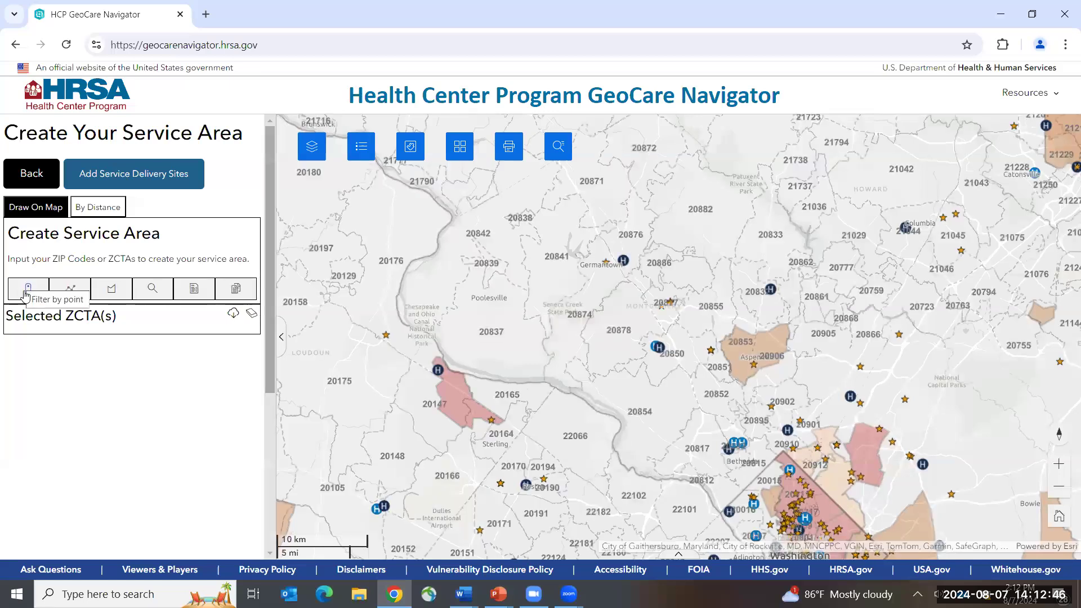
Add ZCTA 20852 to the service area with the Filter by point tool, and turn the tool off
click(27, 289)
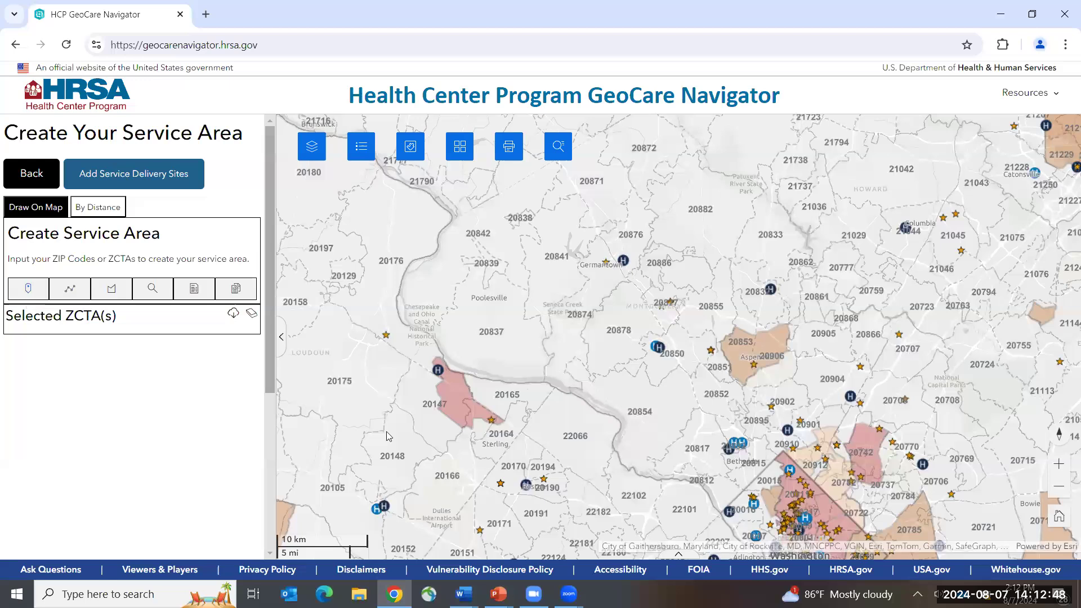
click(717, 400)
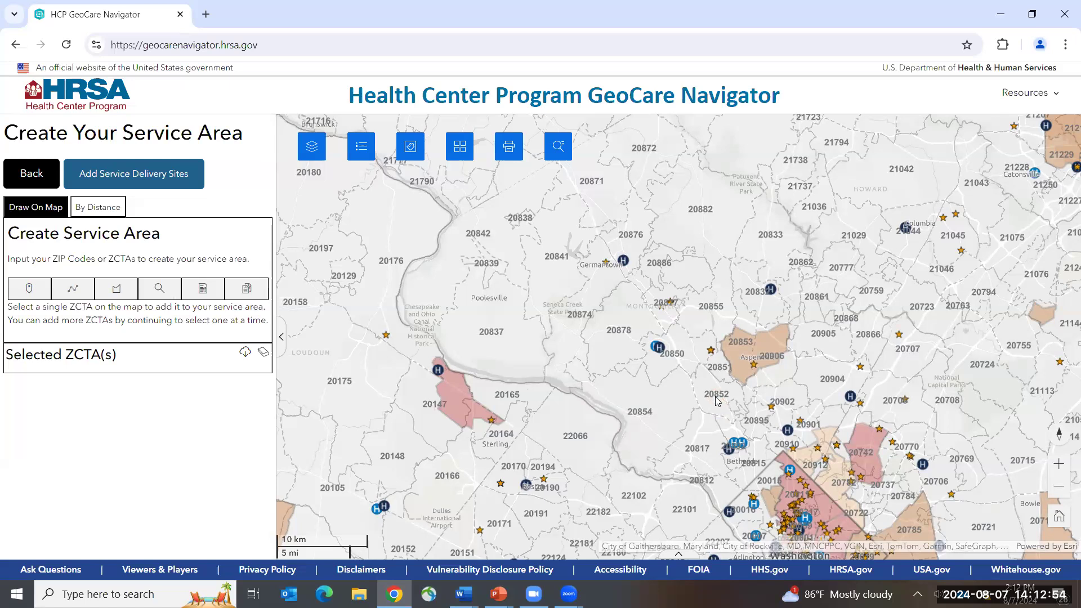
click(28, 289)
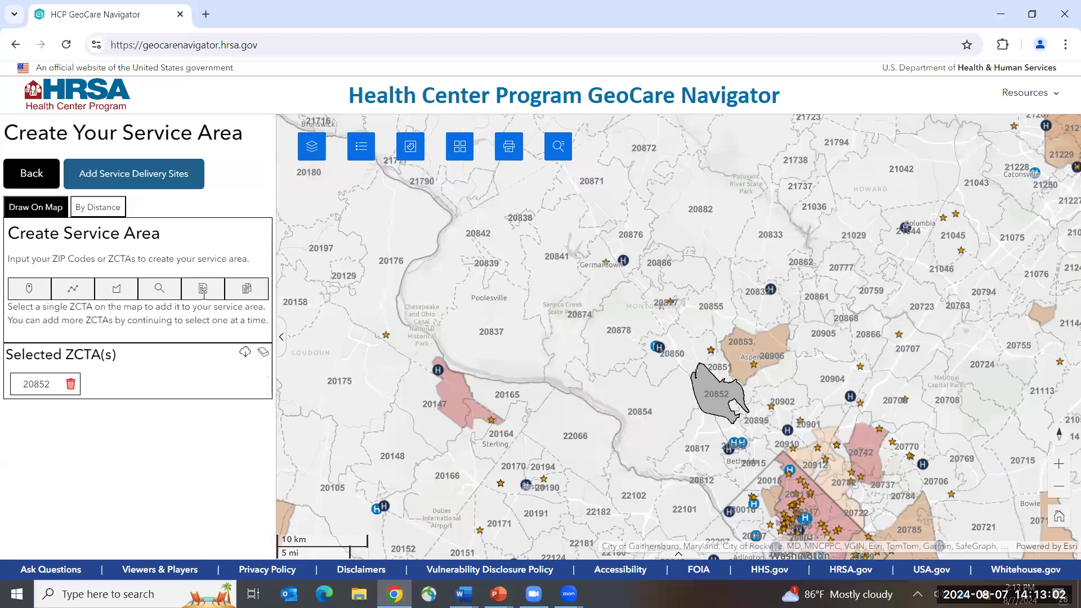
Add ZCTA 20851 to the service area, delete it from the selection, and clear all remaining selected ZCTAs
click(720, 368)
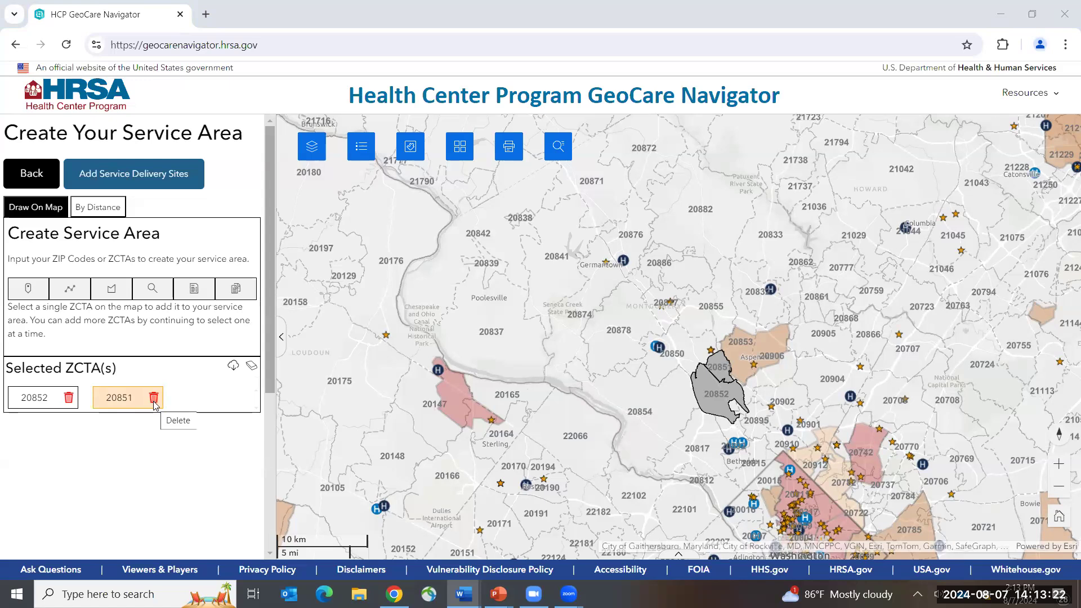
click(154, 398)
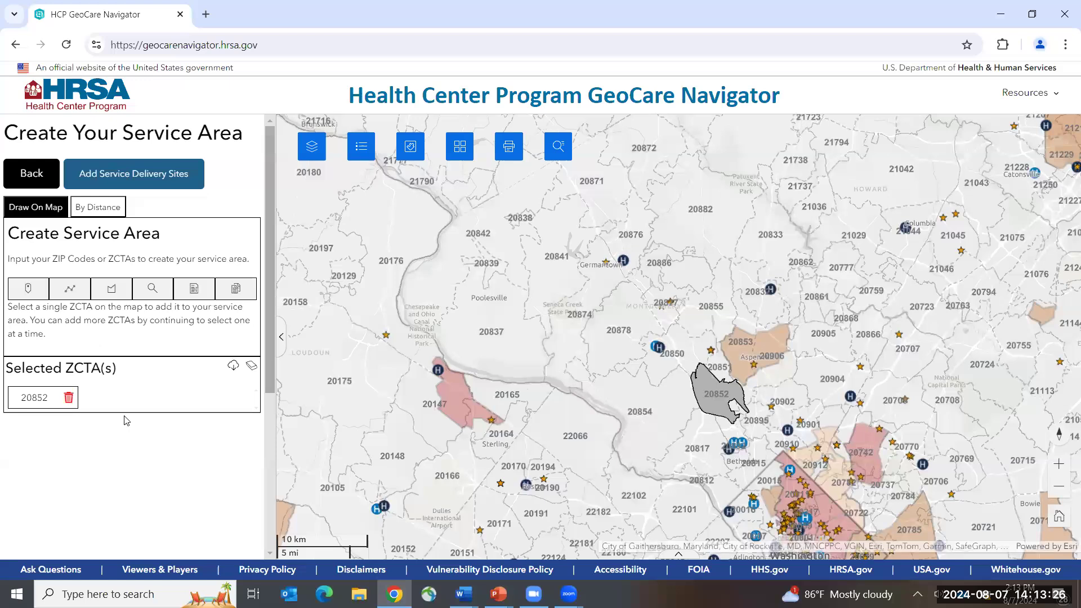
click(252, 367)
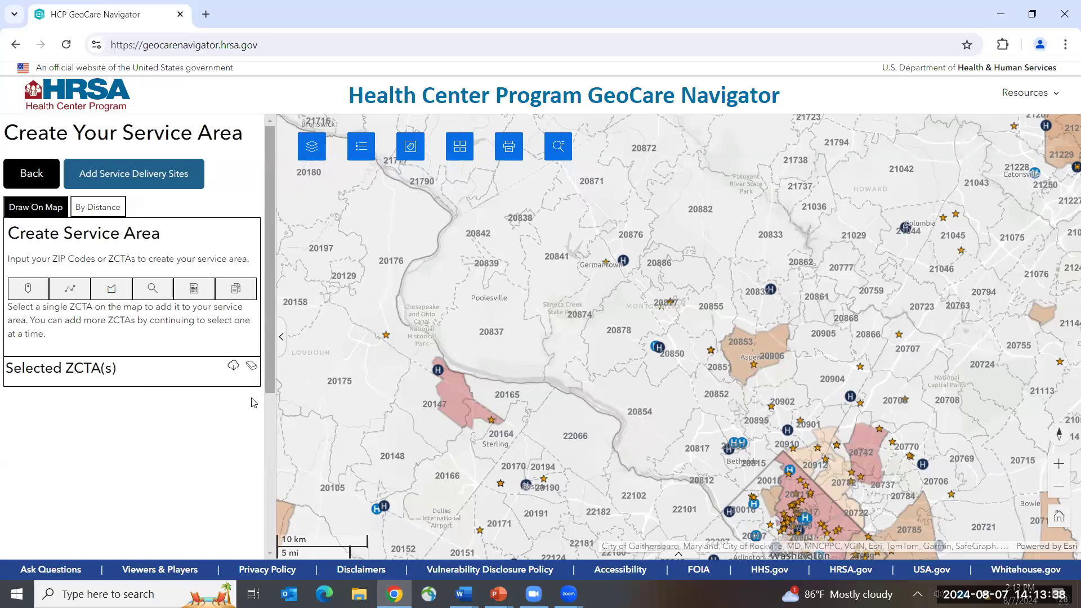
Select ZCTAs by drawing a line from 20876 near Germantown south toward Bethesda, and clear the resulting selection
click(72, 289)
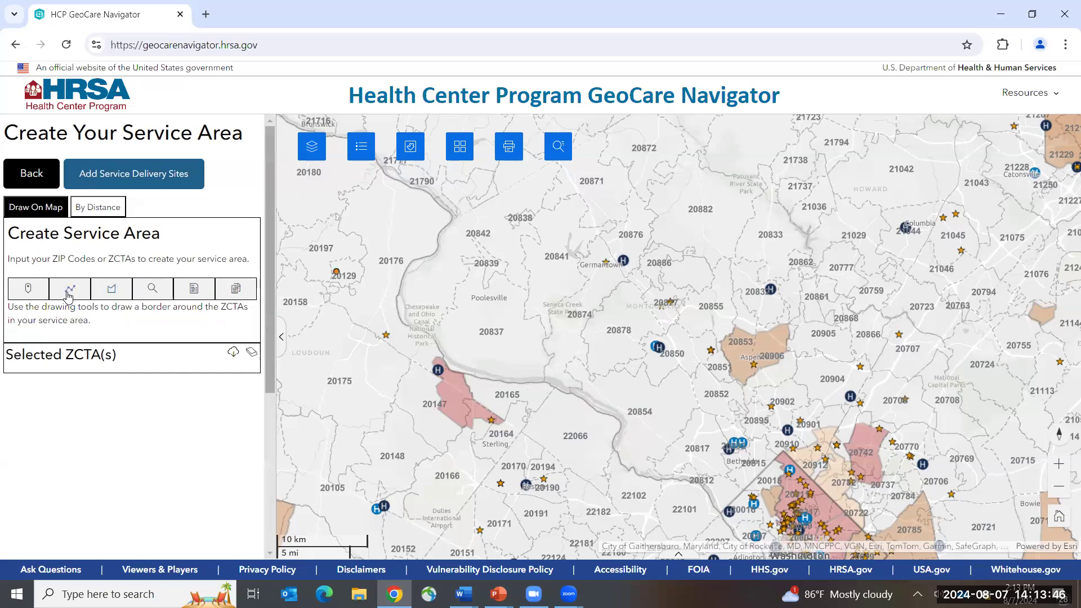
click(620, 240)
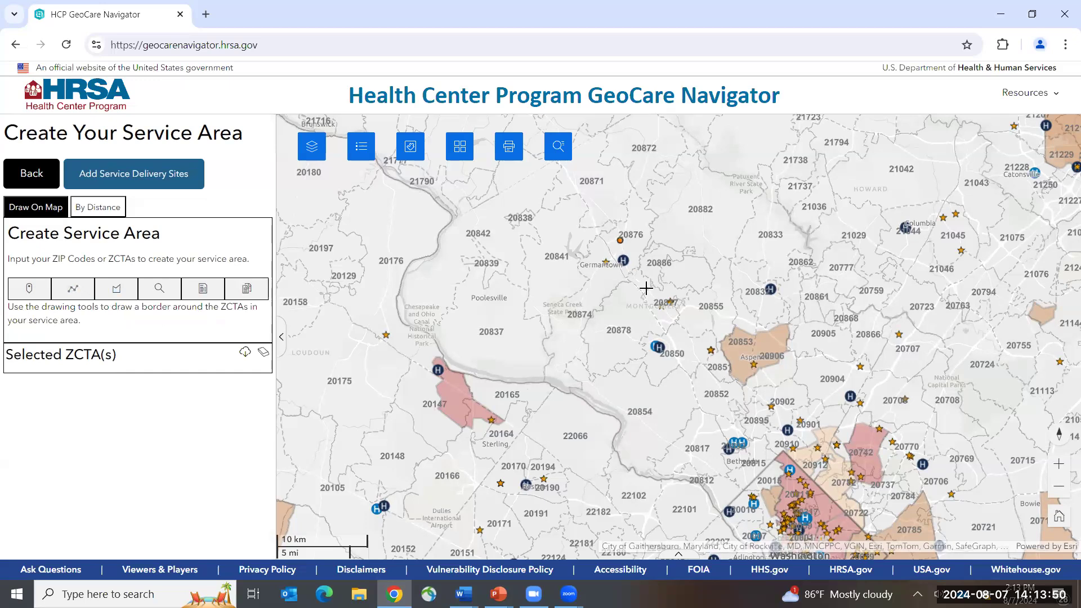
double_click(714, 436)
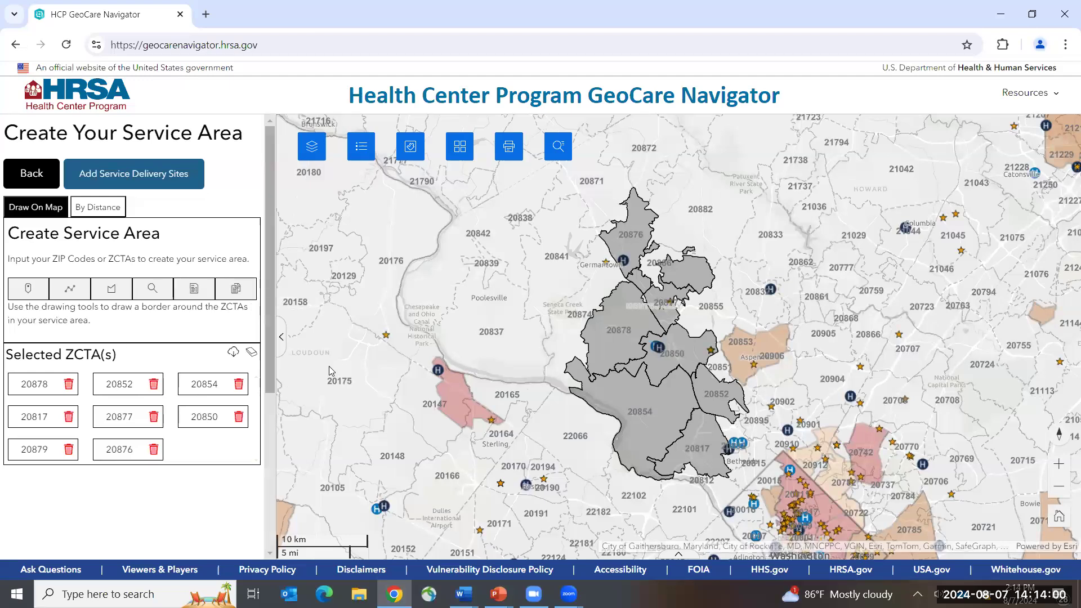
click(251, 354)
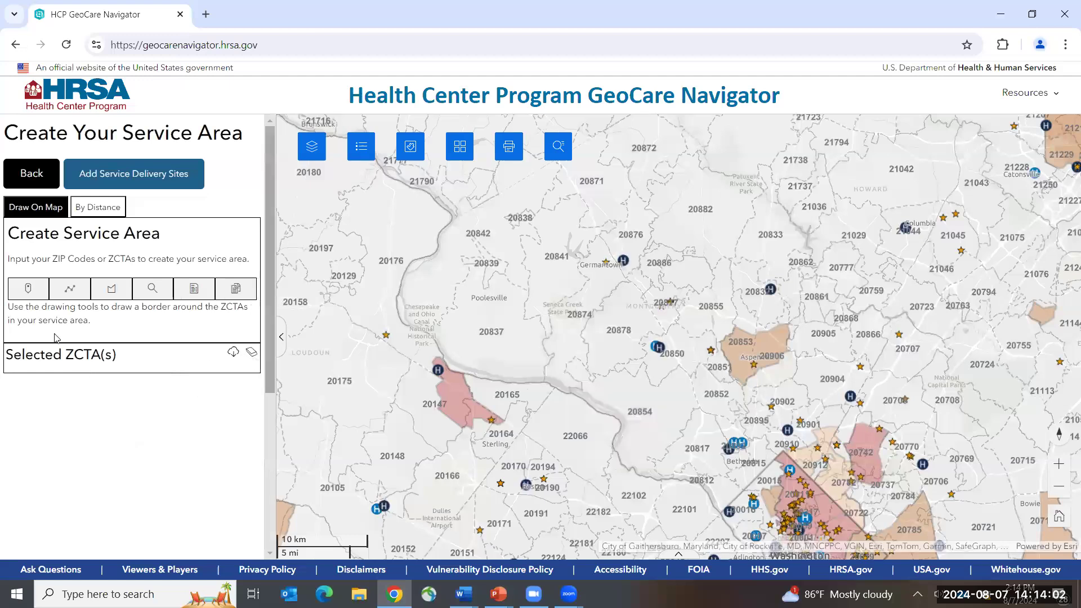
Select ZCTAs by drawing a triangular polygon from Germantown through 20854 to the edge of 20853, and clear the selection
click(110, 294)
scroll(795, 297, up, 3)
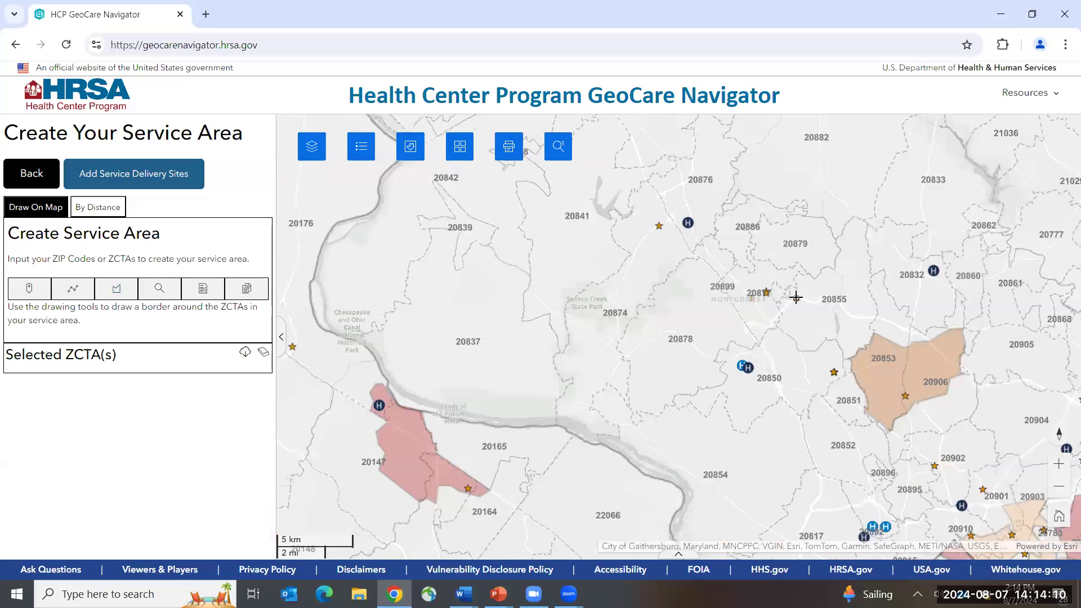
scroll(795, 297, down, 2)
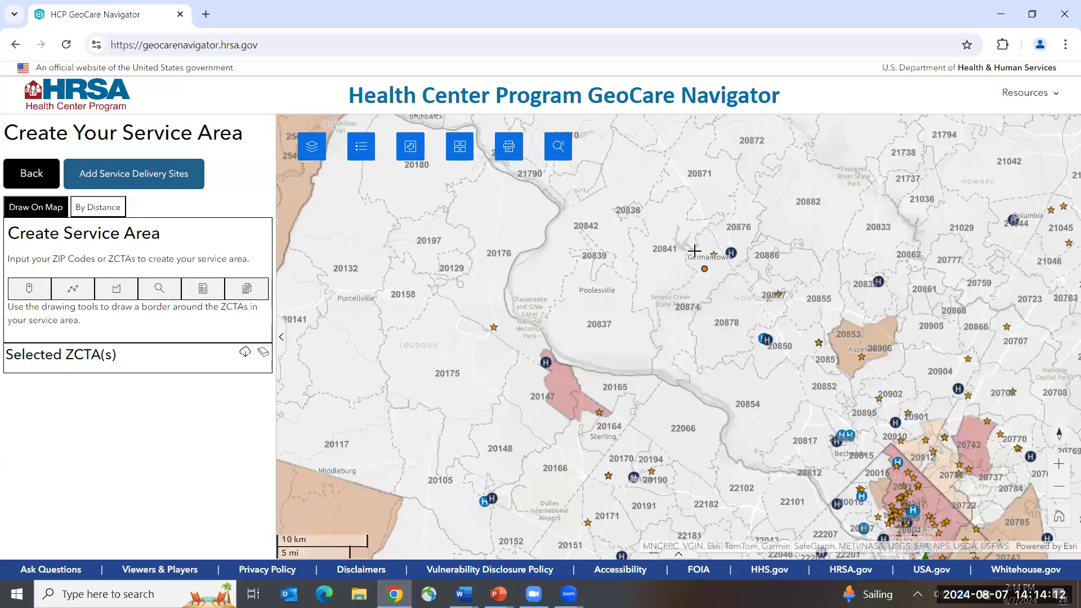
click(713, 278)
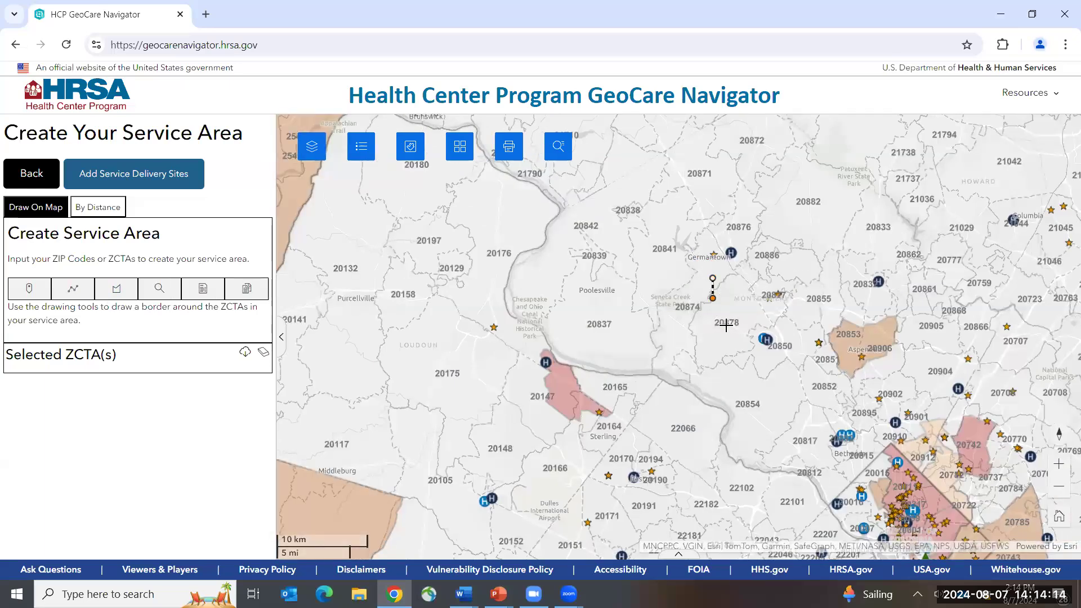
click(776, 389)
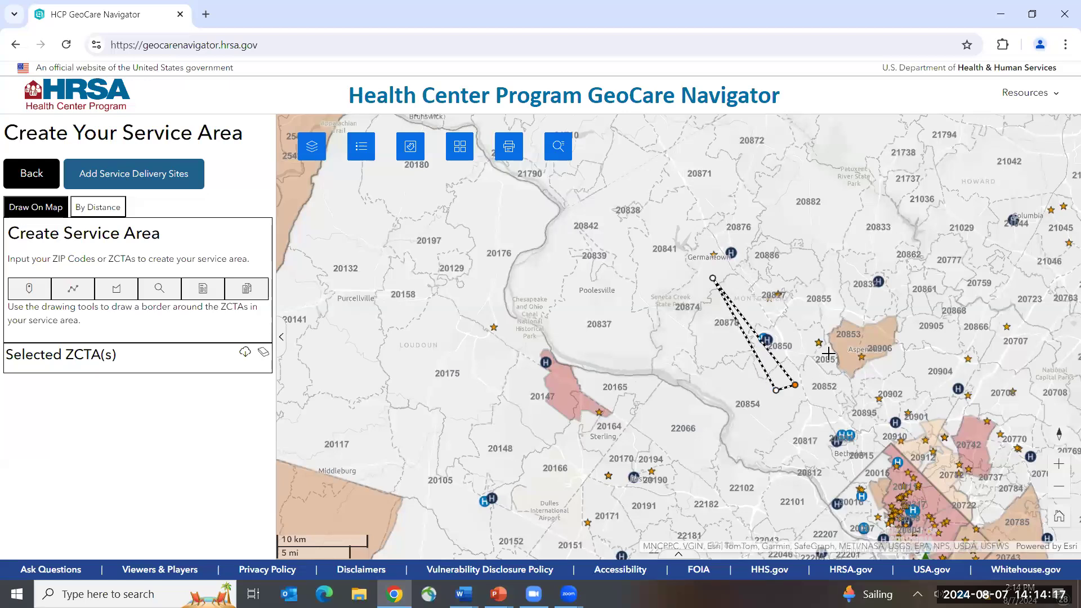
double_click(862, 316)
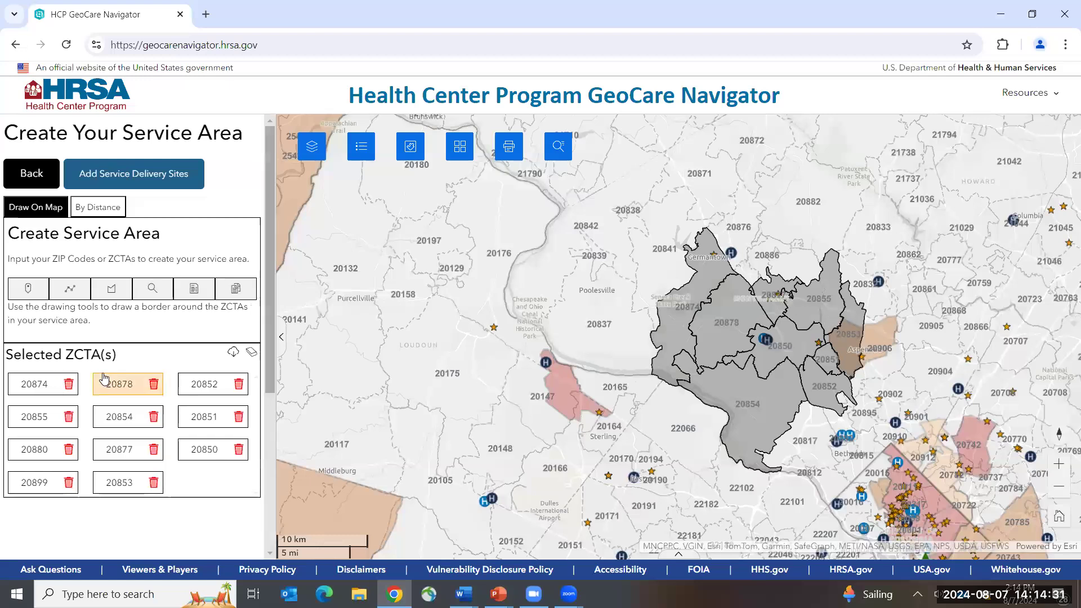
click(251, 352)
Search for ZCTAs 20852 and 20817, add each to the service area, and clear the selection
click(166, 291)
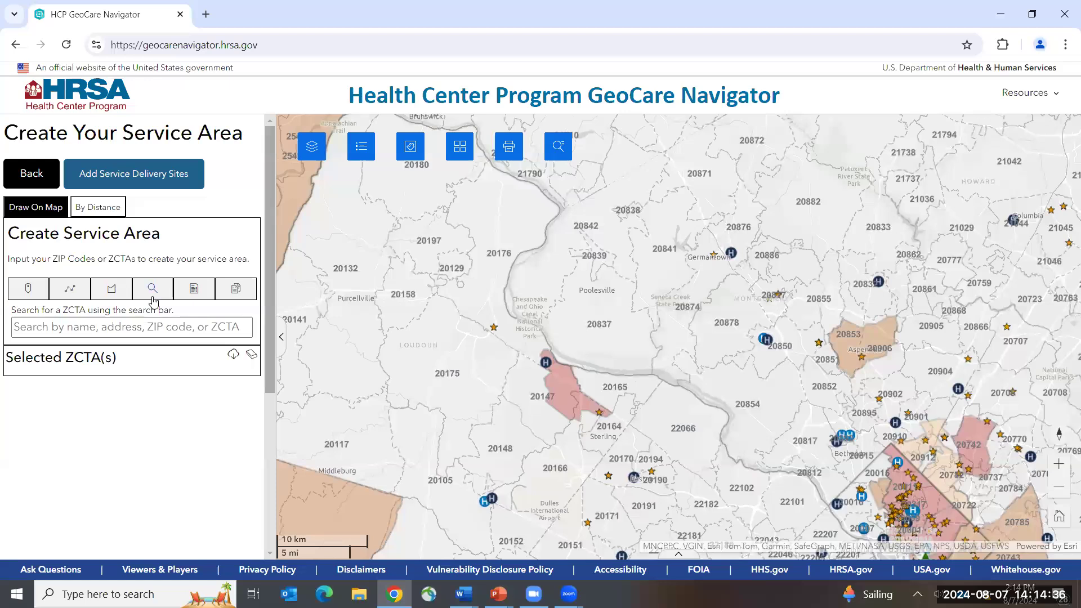
click(160, 321)
text(20852)
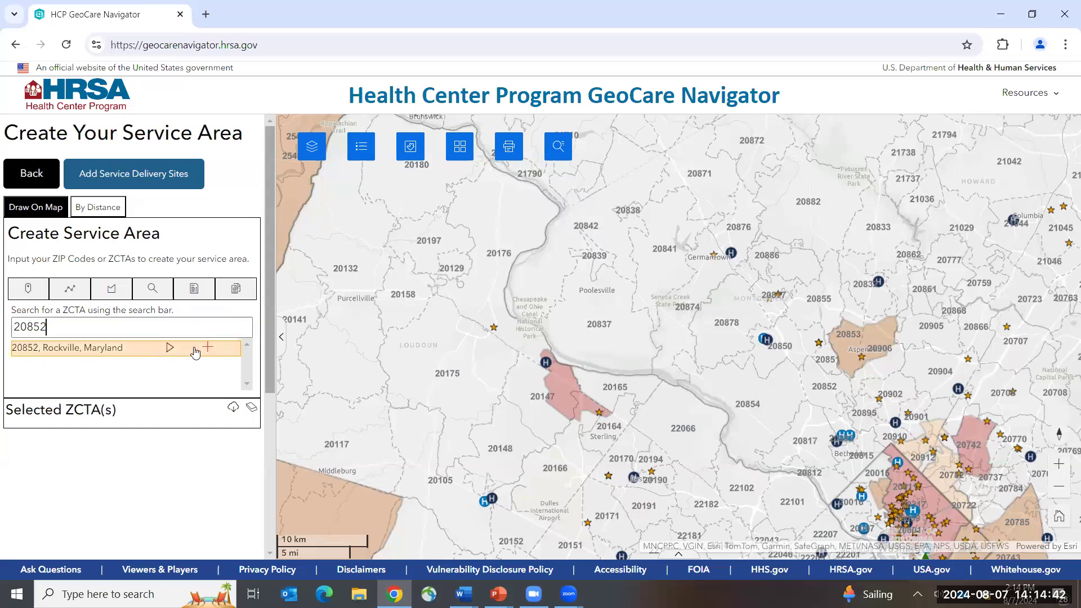
click(171, 350)
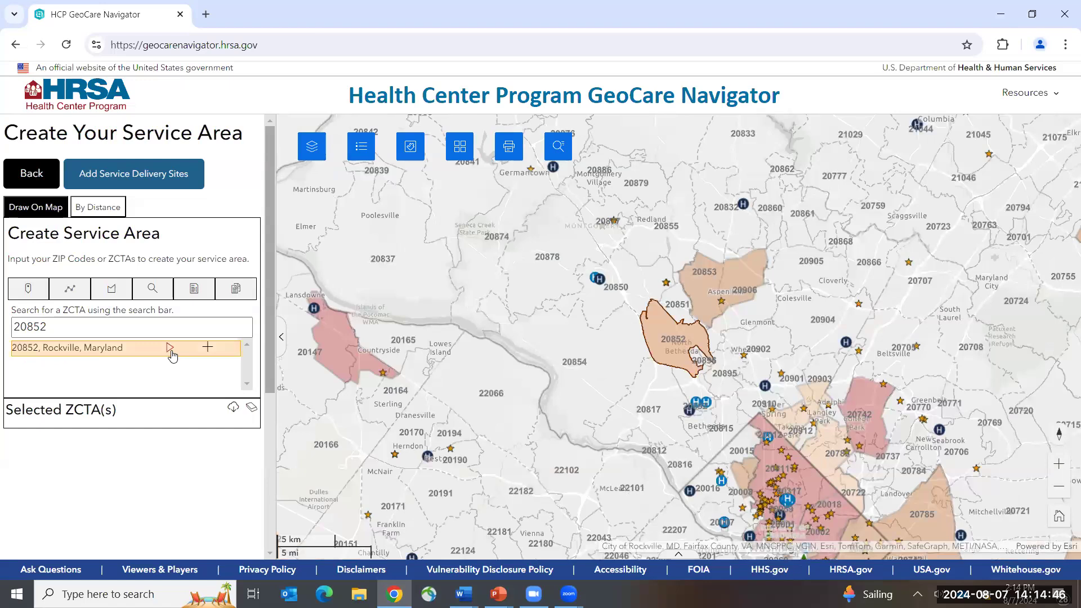
click(208, 348)
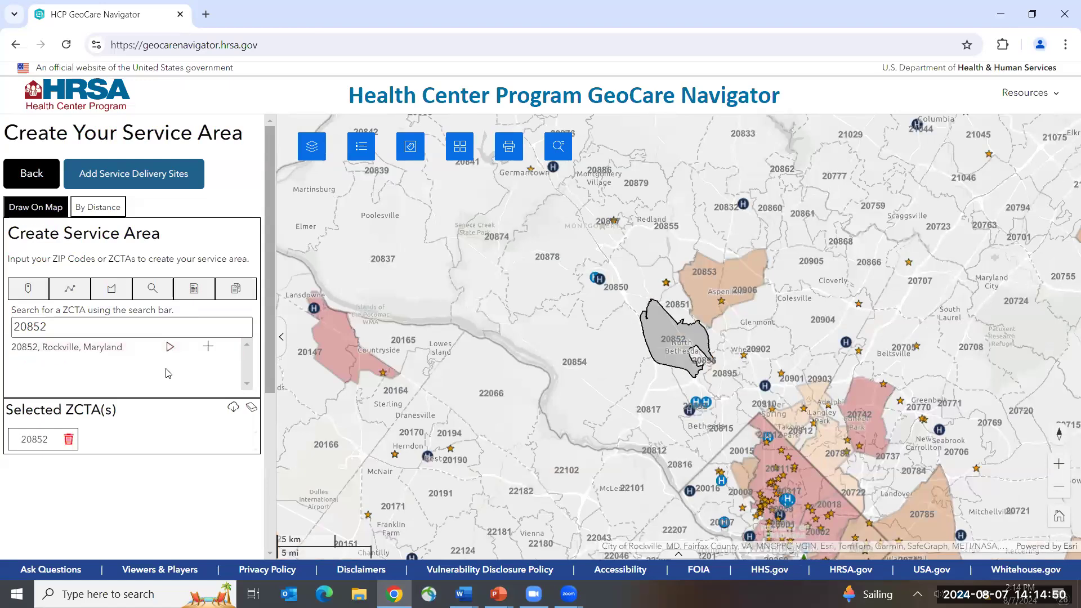
double_click(166, 328)
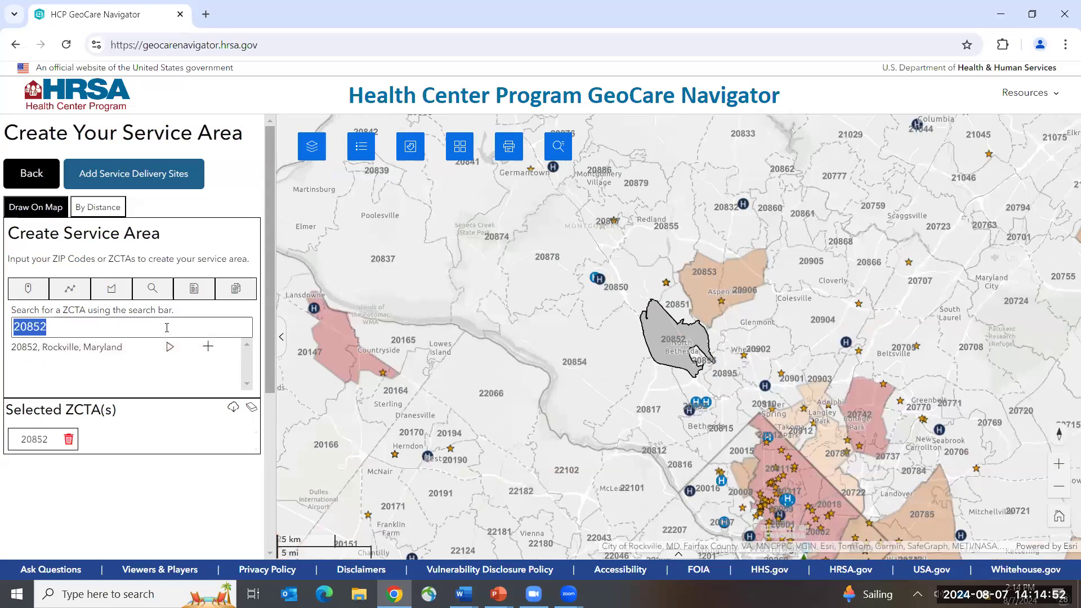
text(20817)
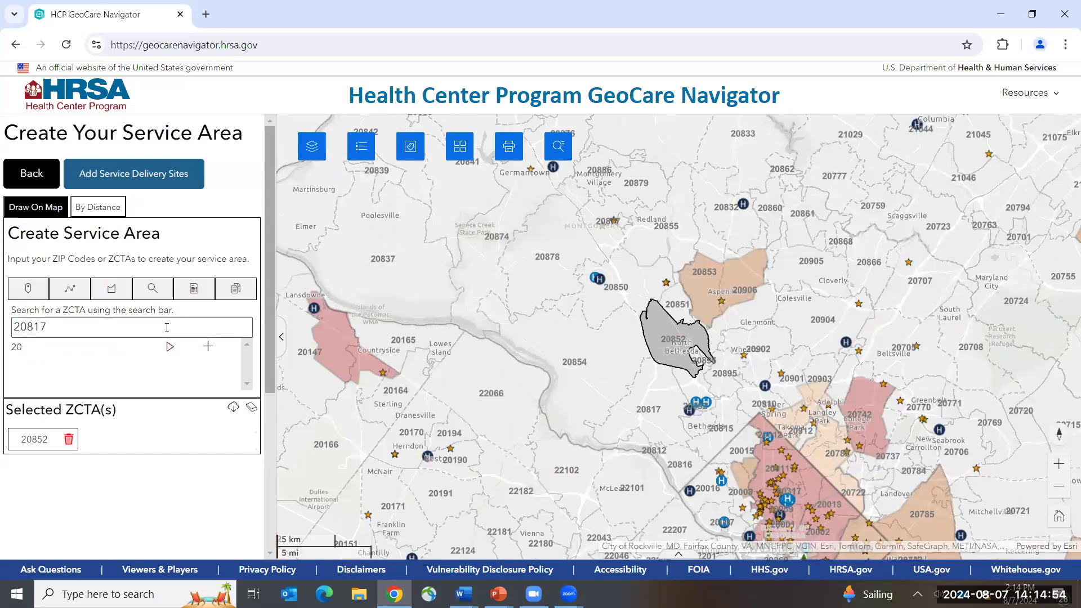
click(208, 347)
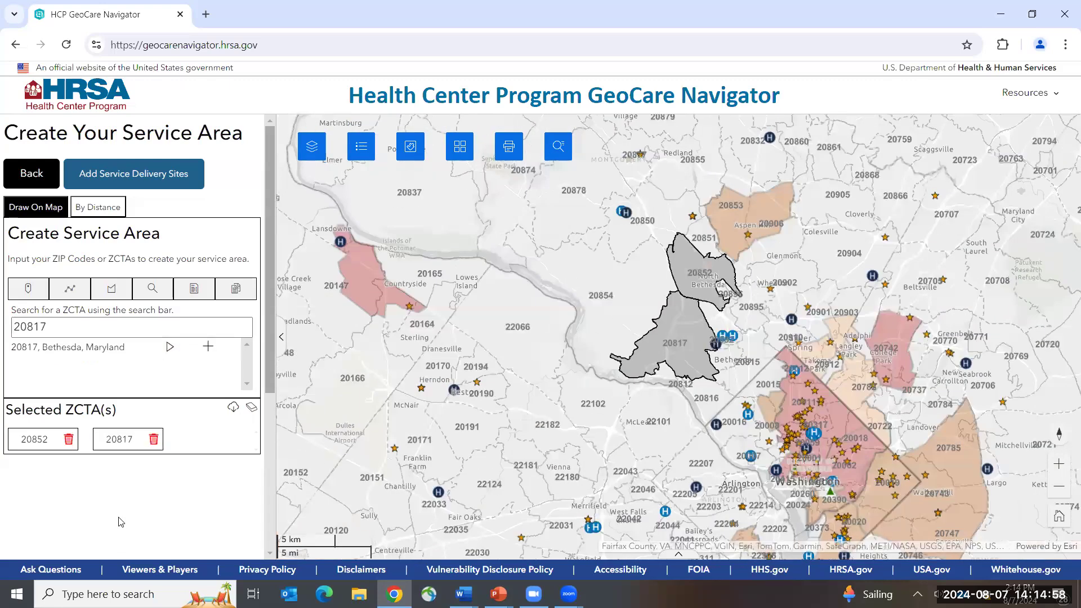
click(251, 407)
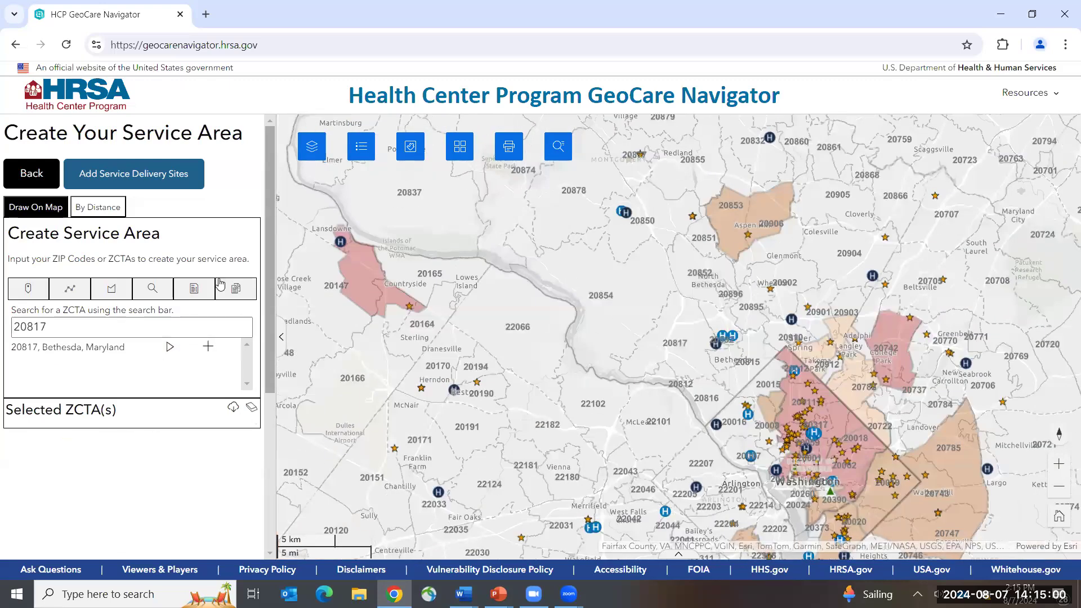
Review the file requirements for uploading ZCTAs from a CSV file
click(194, 290)
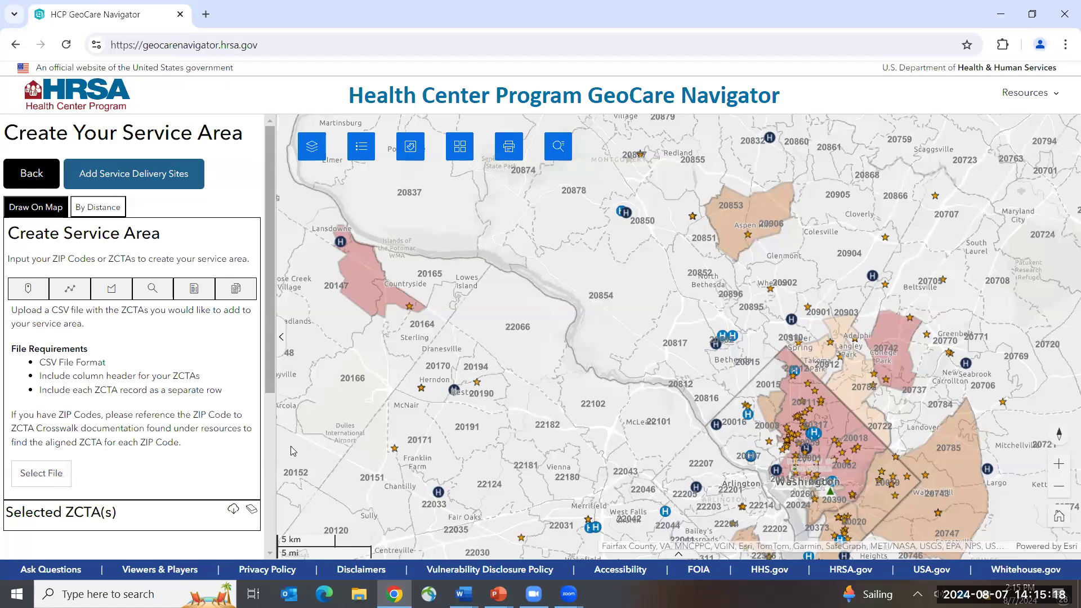
drag(400, 376, 361, 431)
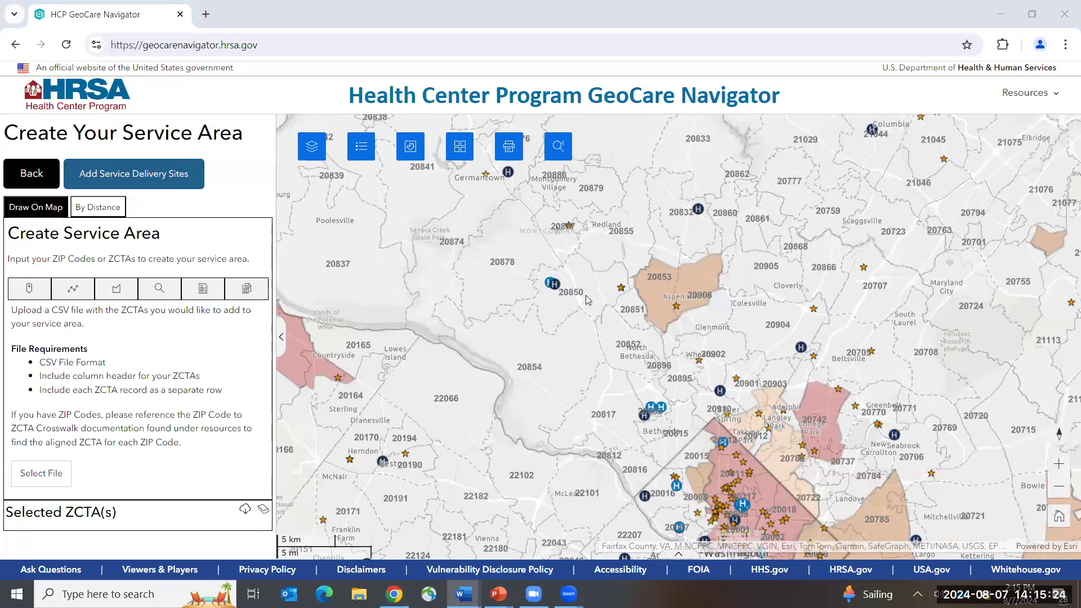
Paste the copied list "20852, 20895" into the input for pasted ZIP Codes or ZCTAs
click(235, 291)
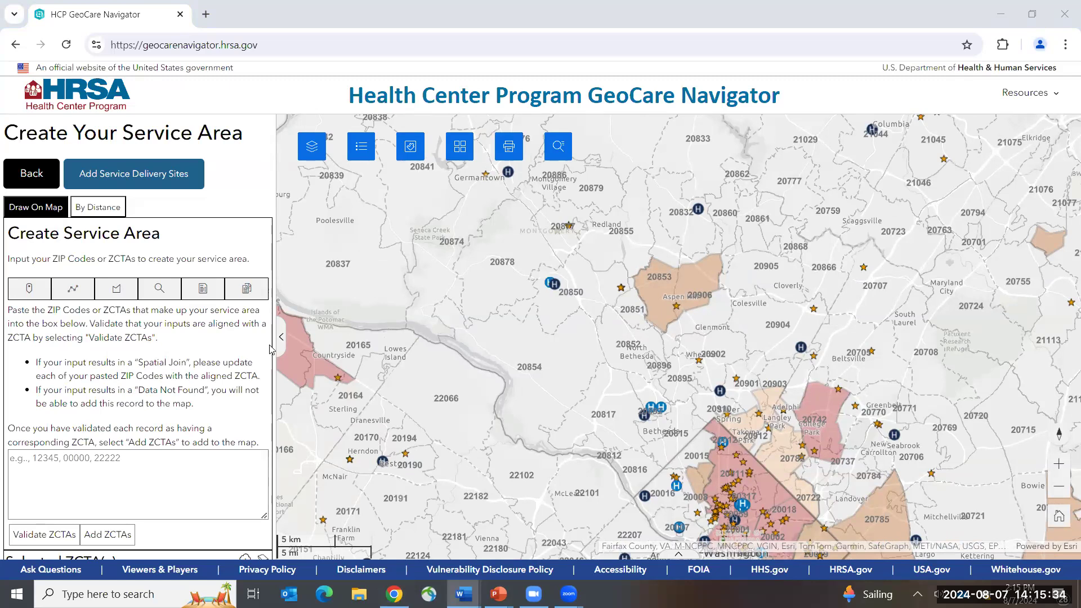
click(131, 505)
right_click(130, 505)
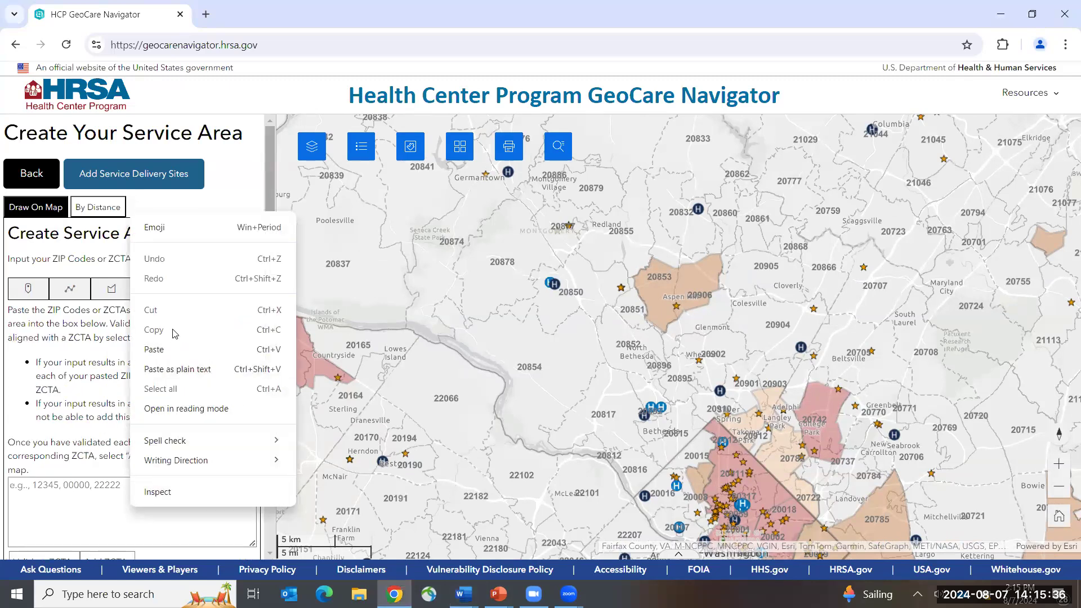
click(172, 349)
scroll(180, 355, down, 1)
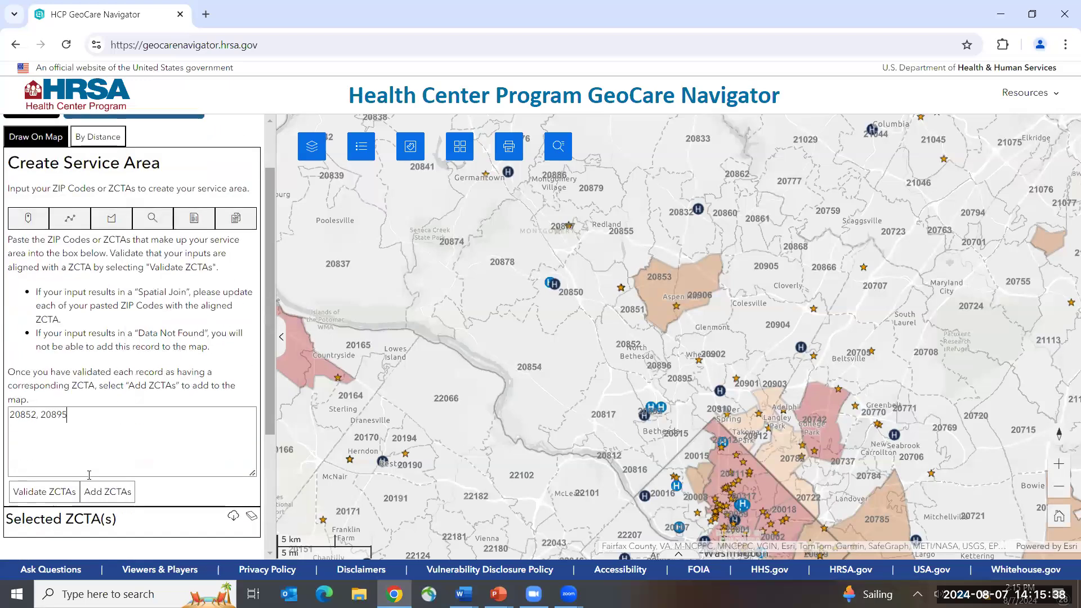
Validate the pasted ZCTAs and add them to the service area, clearing the selection at the end
click(58, 496)
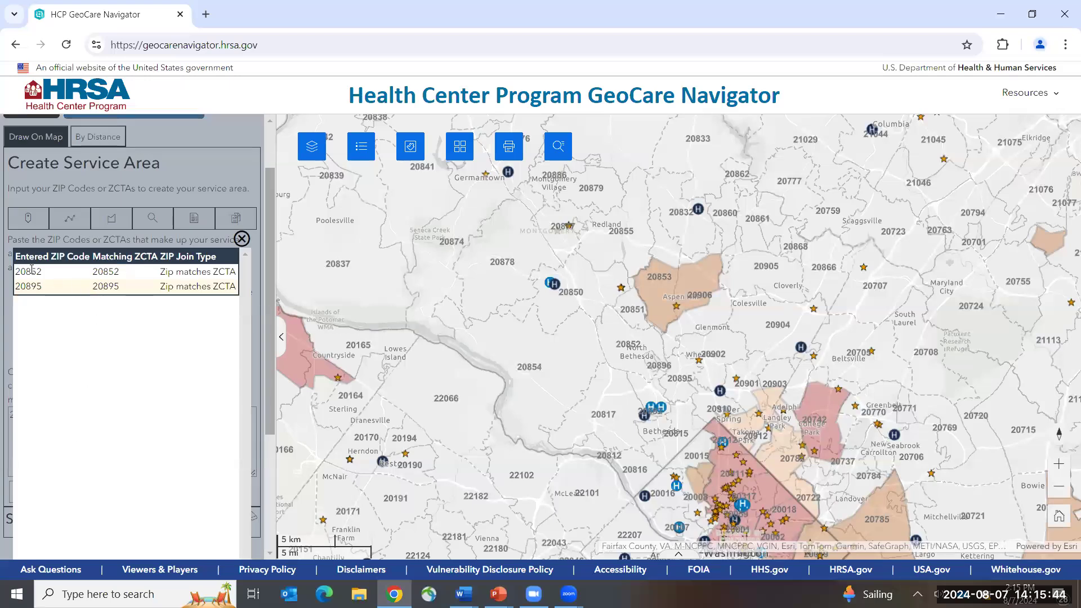
click(242, 239)
scroll(199, 316, down, 1)
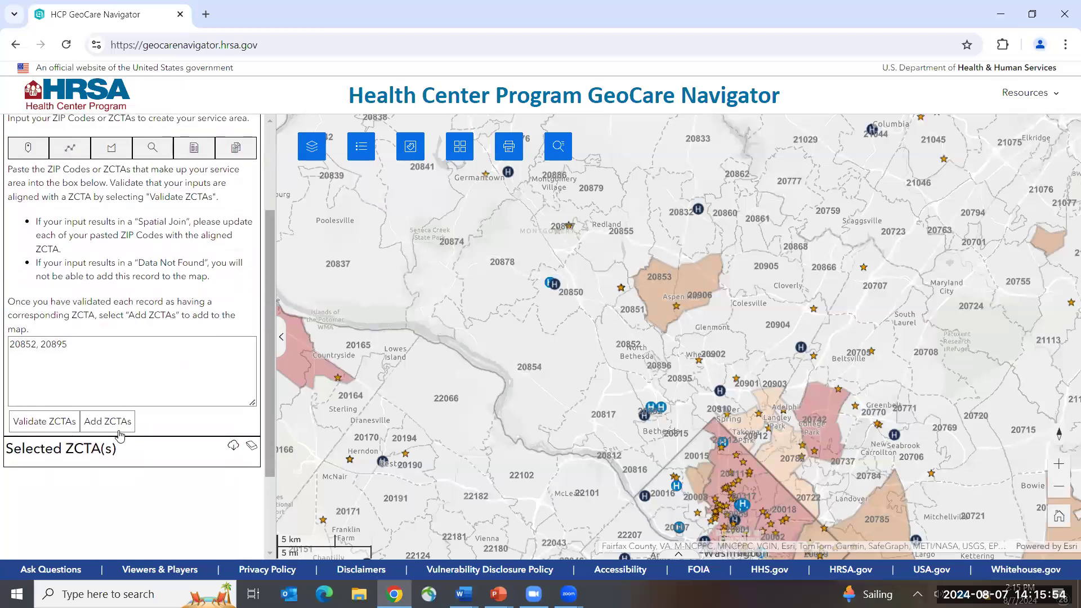
click(108, 429)
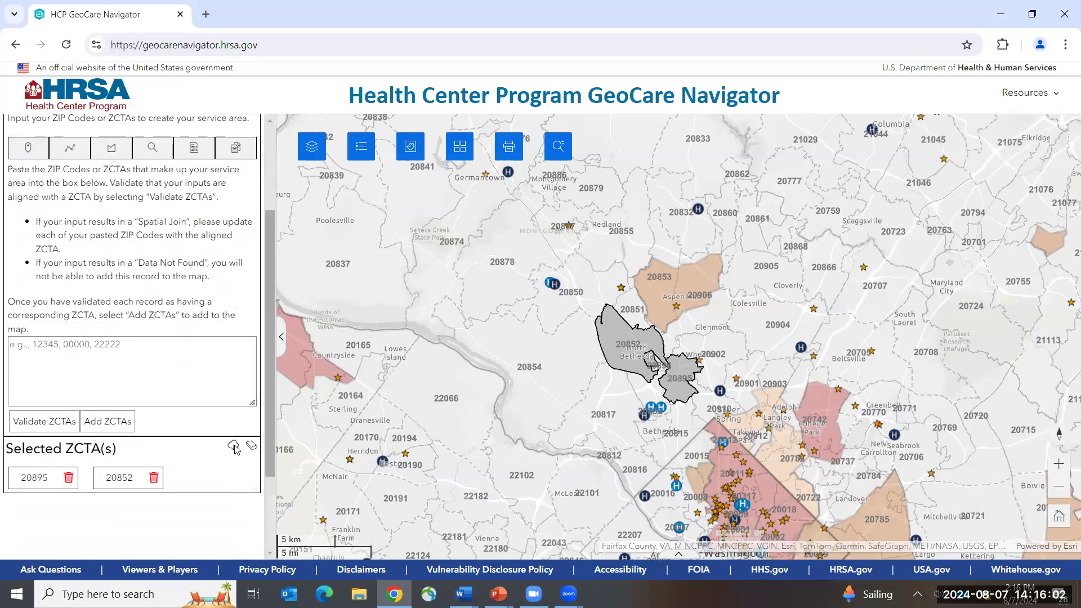
click(251, 447)
Select ZCTAs by distance within a 30-mile radius of an origin point in ZCTA 20850, and dismiss the ZCTA's information pop-up
scroll(323, 475, up, 1)
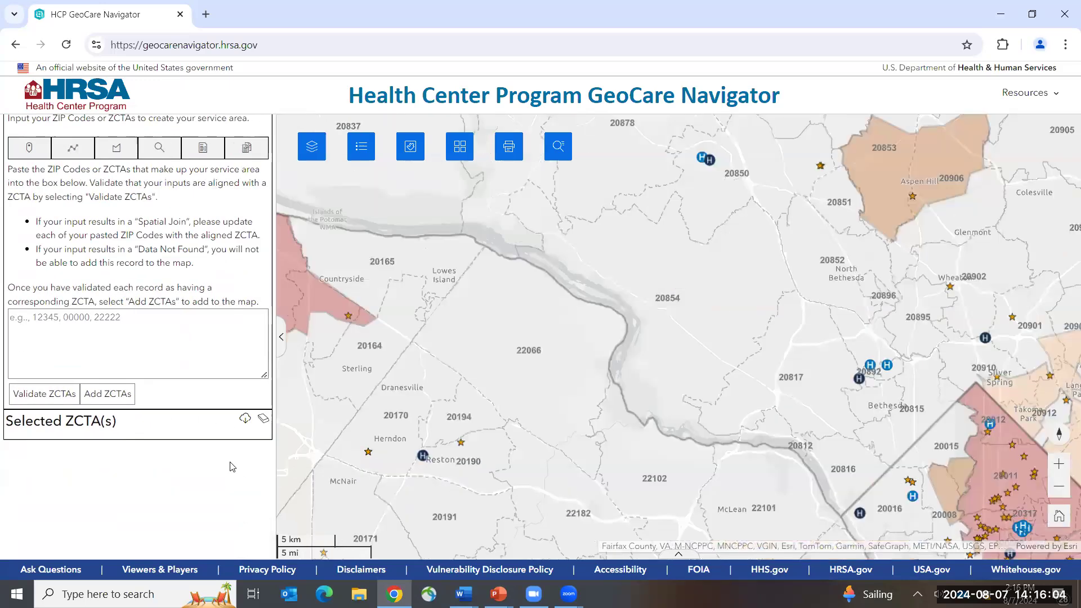
drag(907, 324, 818, 476)
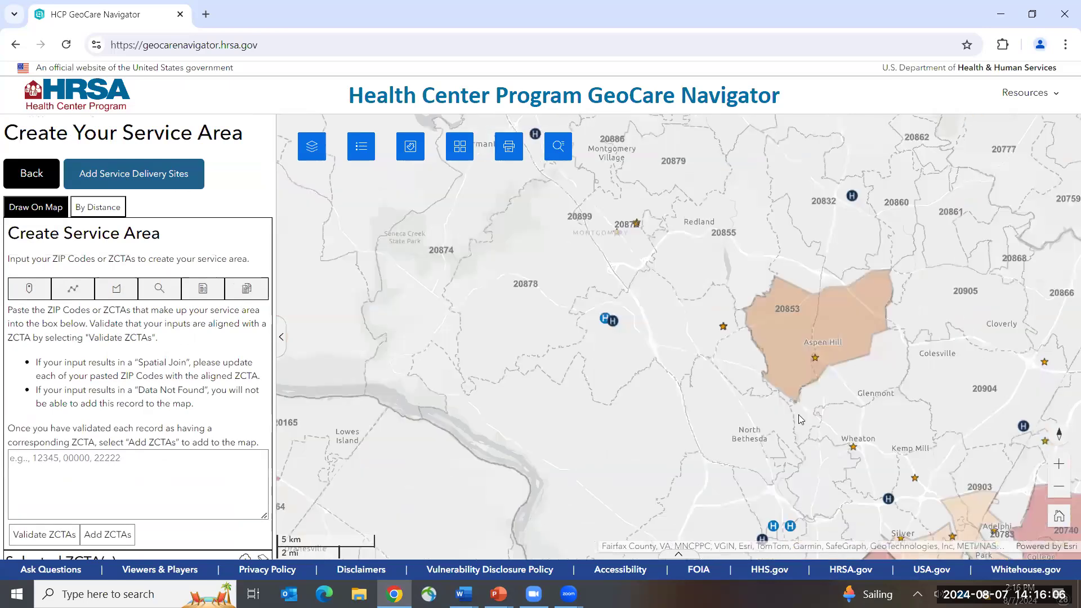
scroll(811, 397, down, 1)
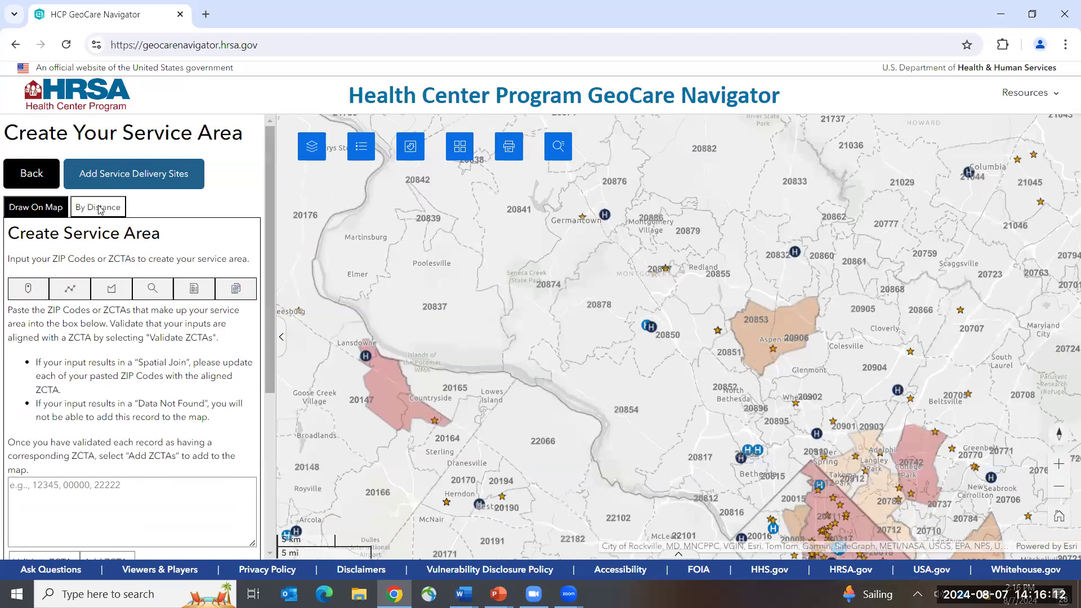
click(100, 213)
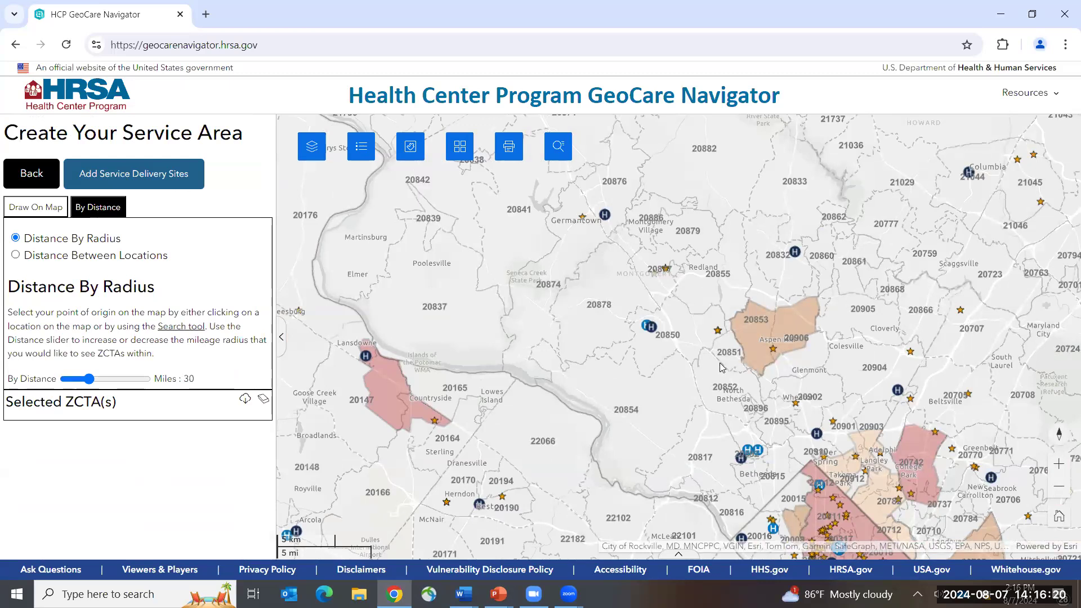
drag(693, 352, 681, 362)
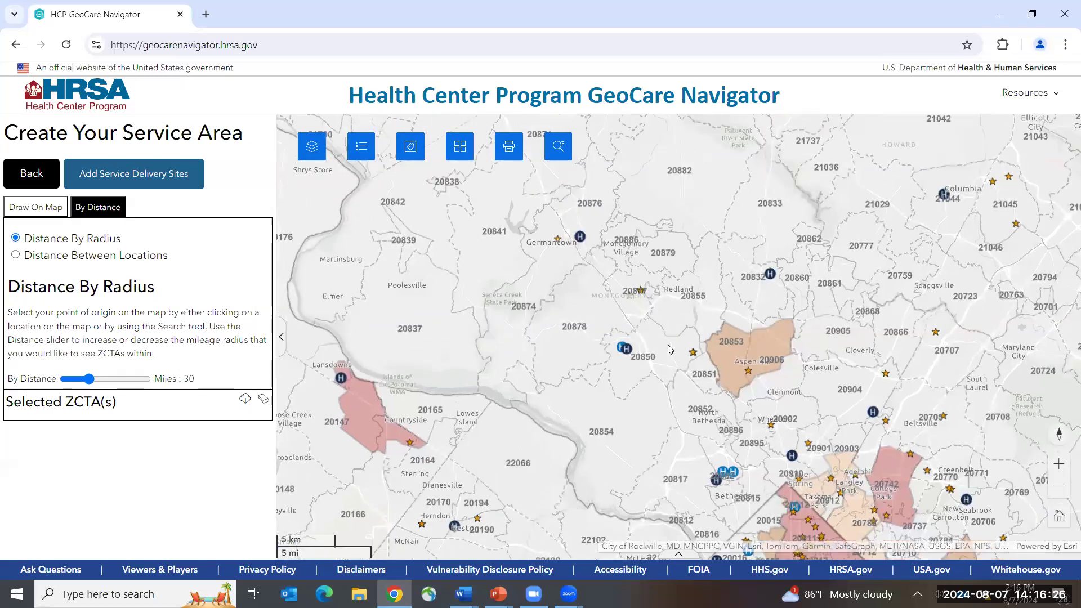
click(666, 346)
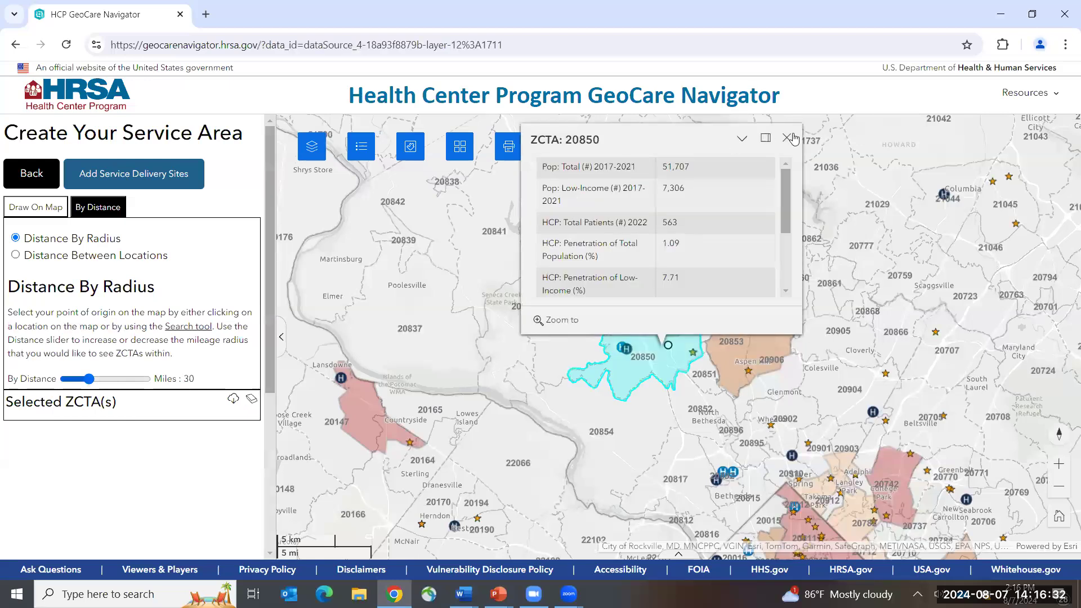
click(787, 138)
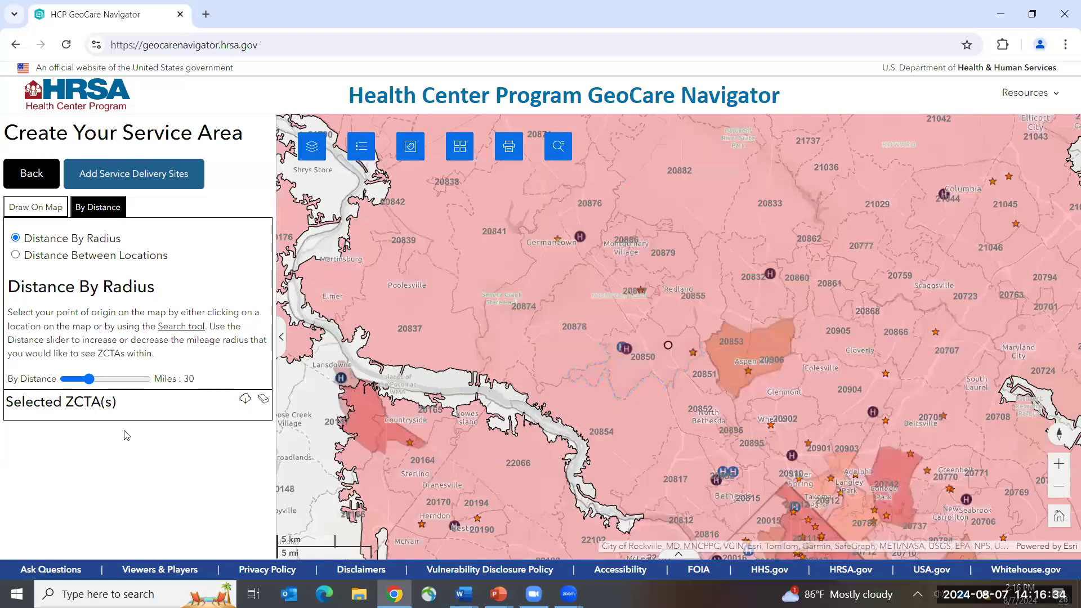
Reduce the selection radius to 16 miles, look through the selected ZCTAs, and clear the selection
click(79, 380)
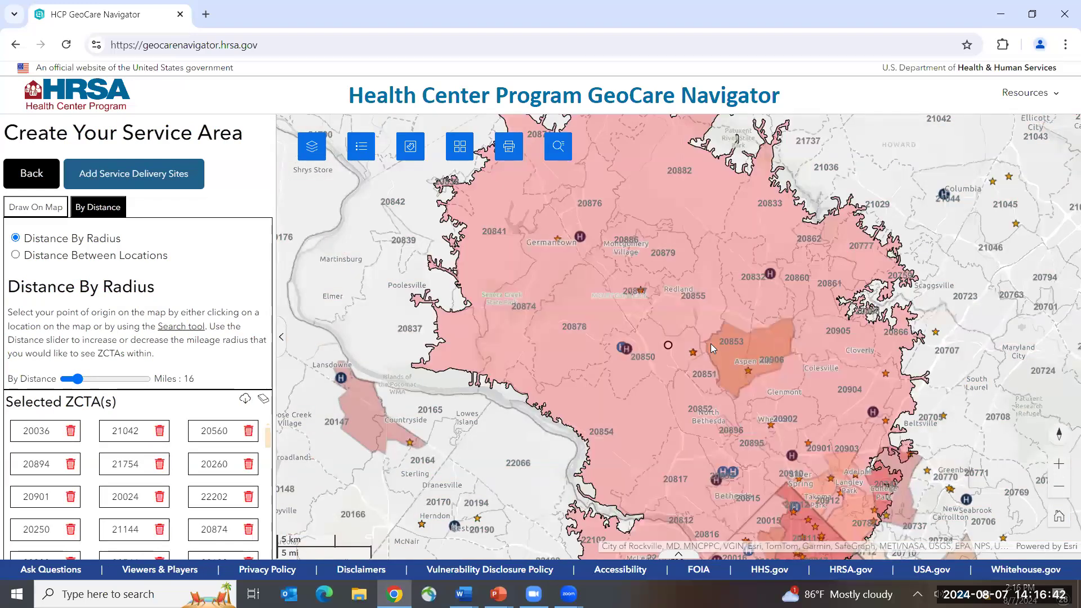
scroll(119, 476, down, 1)
scroll(102, 492, down, 6)
scroll(102, 492, down, 3)
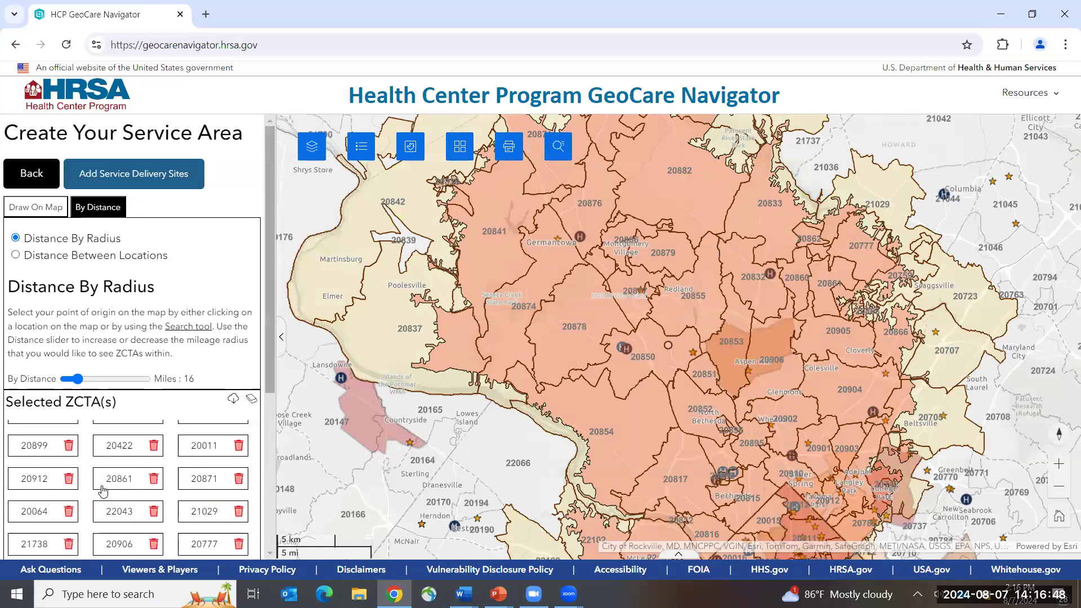
click(251, 399)
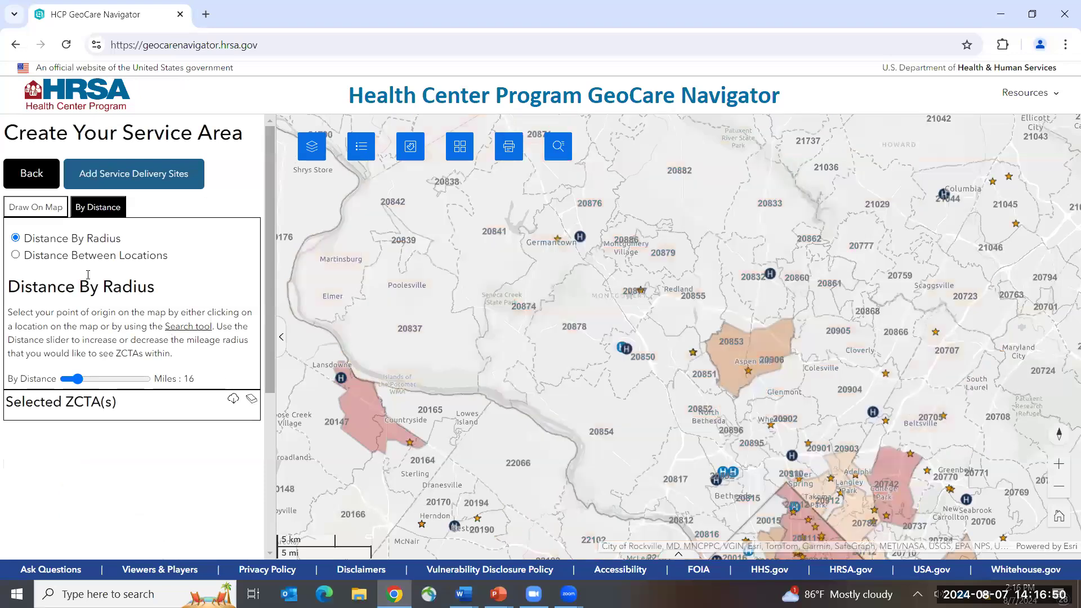
Measure the distance between an origin in ZCTA 20855 and the health center site in eastern ZCTA 20850, clearing the selection at the end
click(17, 256)
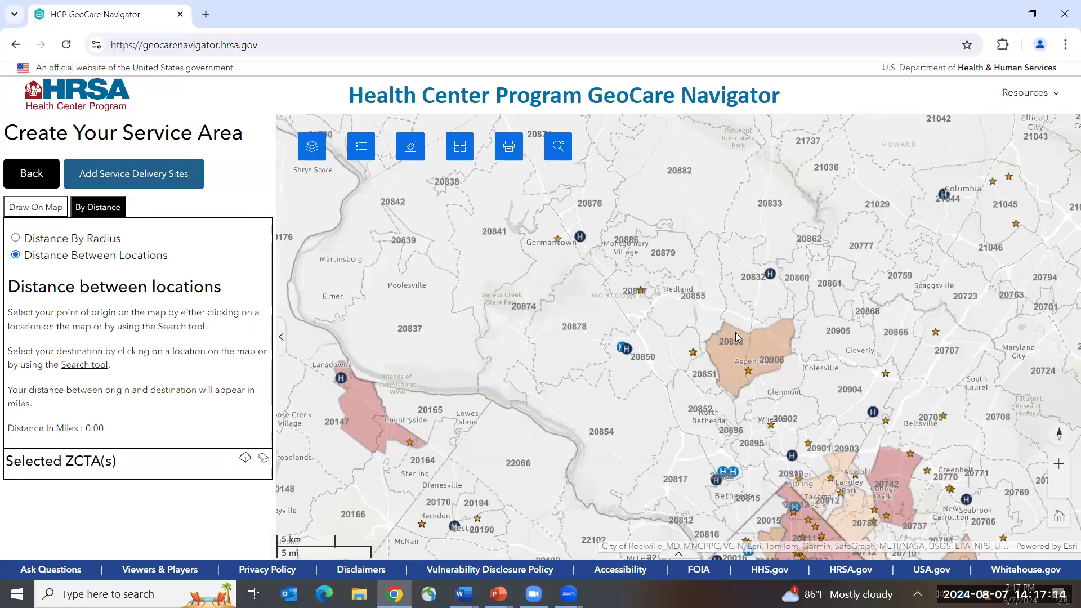
scroll(735, 333, up, 2)
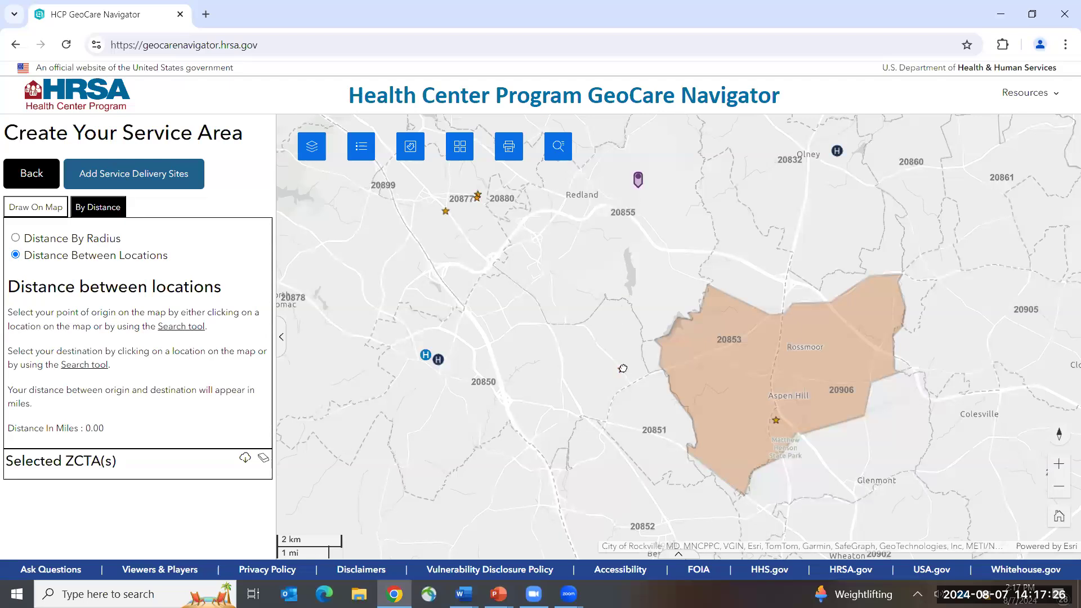
scroll(627, 376, up, 2)
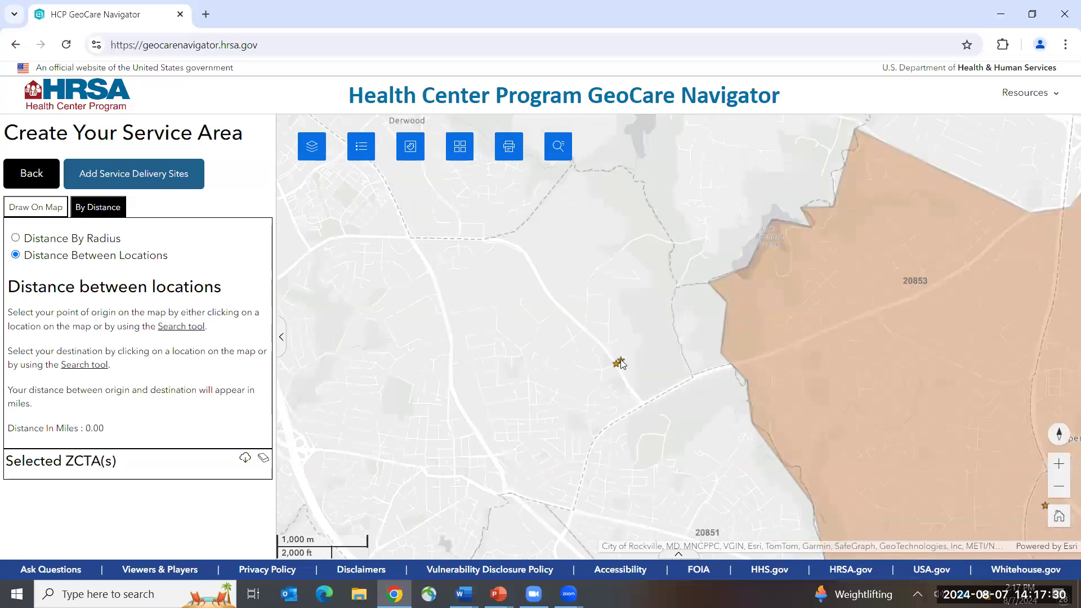
click(621, 364)
scroll(622, 363, down, 2)
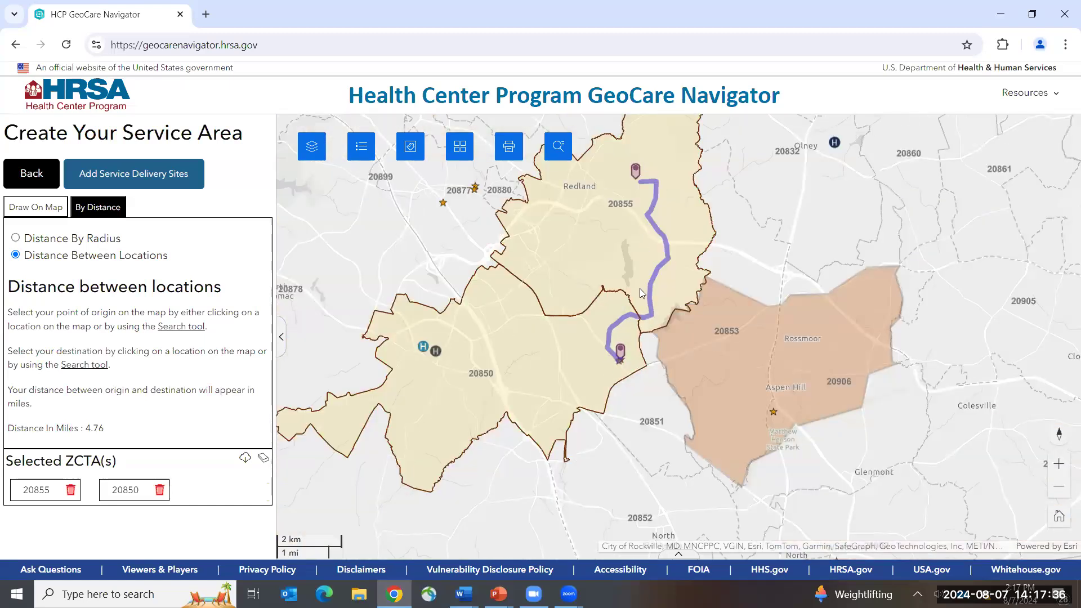
drag(121, 439, 3, 444)
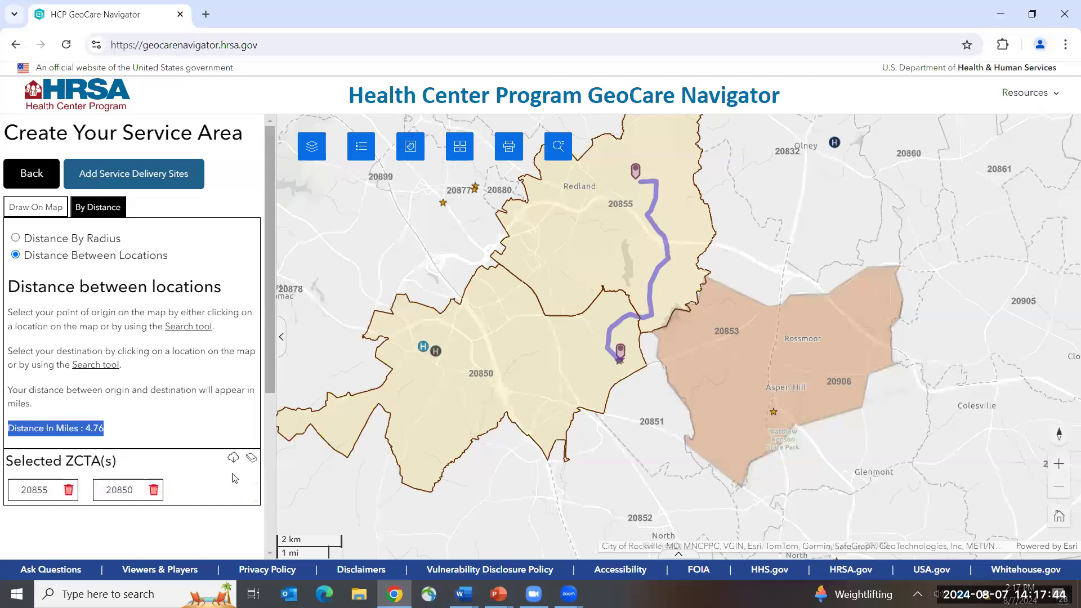
click(251, 459)
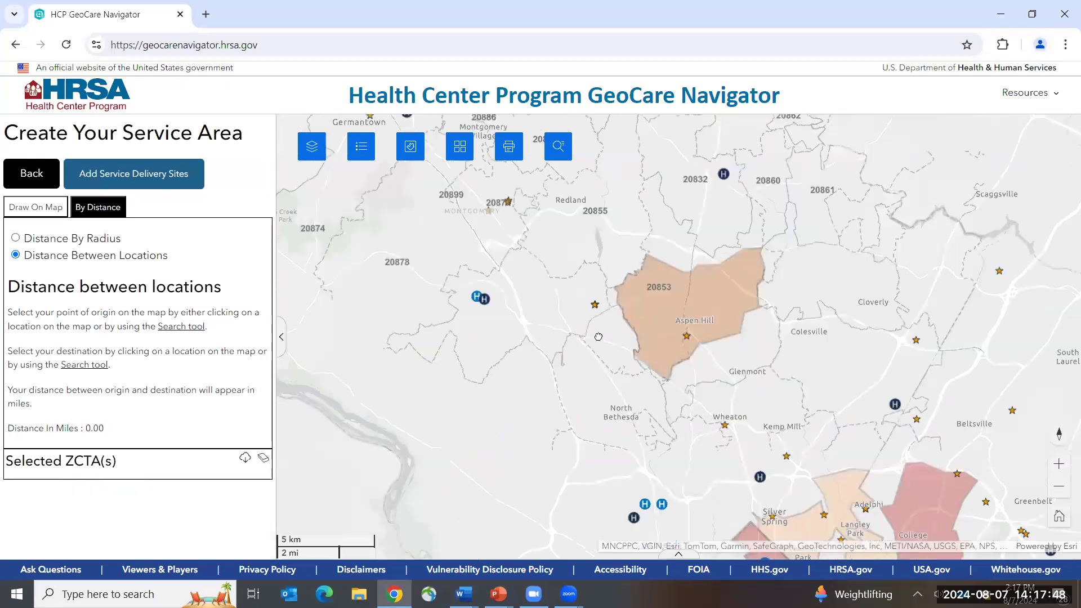
Add ZCTAs 20852, 20851, 20853, 20906, 20902, 20895, 20814 and 20896 to the service area by picking them individually on the map
click(35, 208)
click(29, 289)
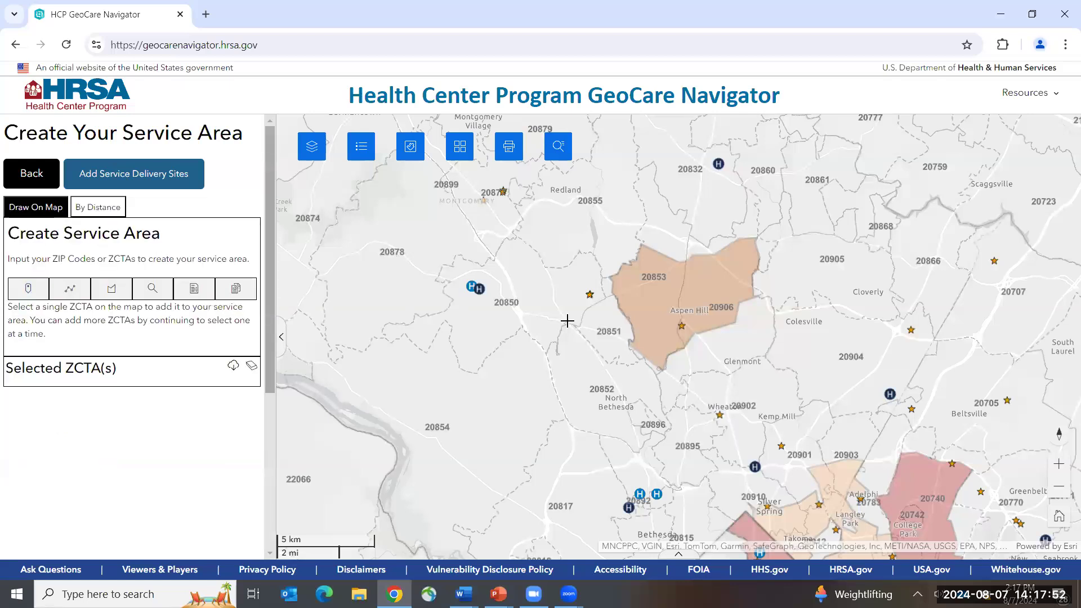
click(607, 414)
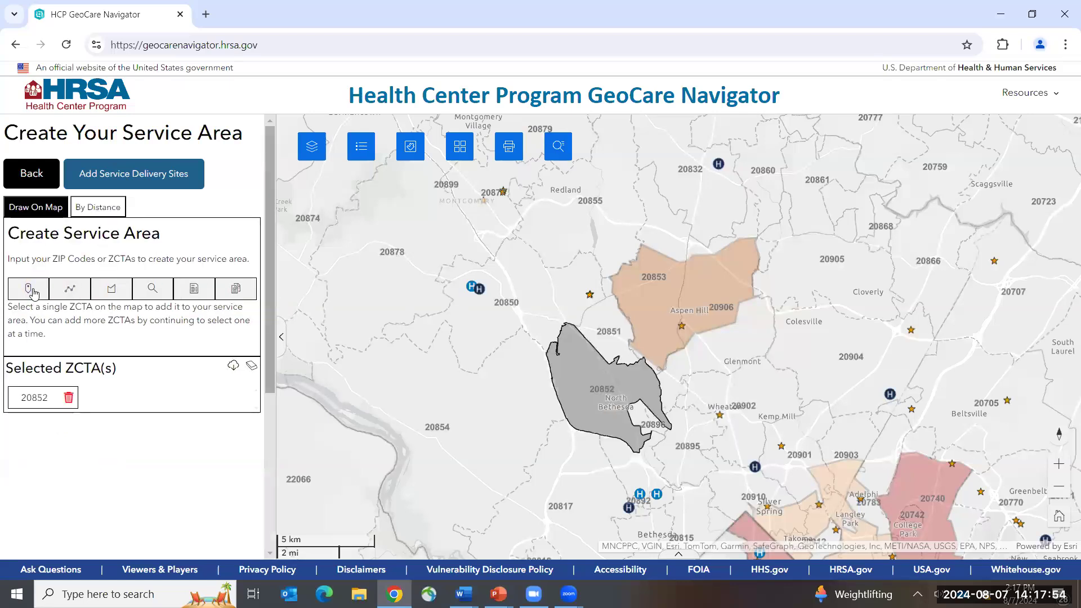
click(607, 332)
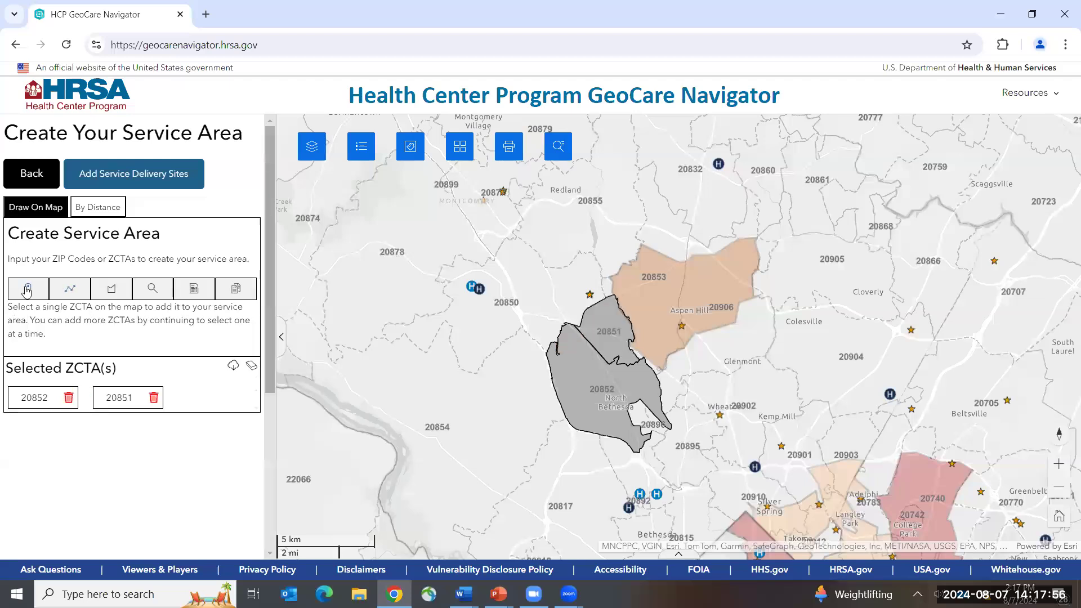
click(626, 311)
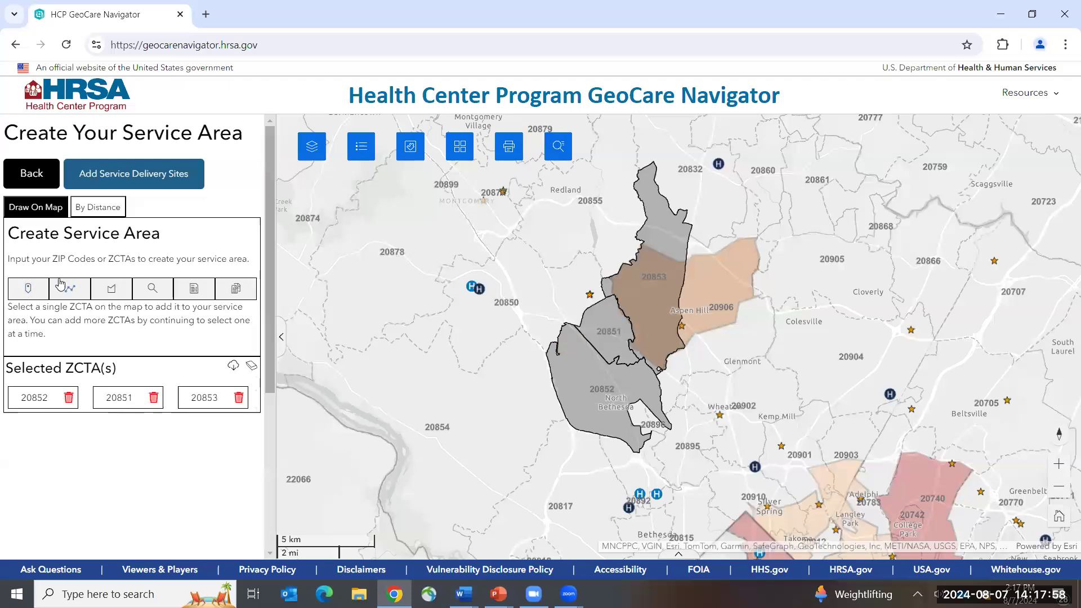
click(706, 316)
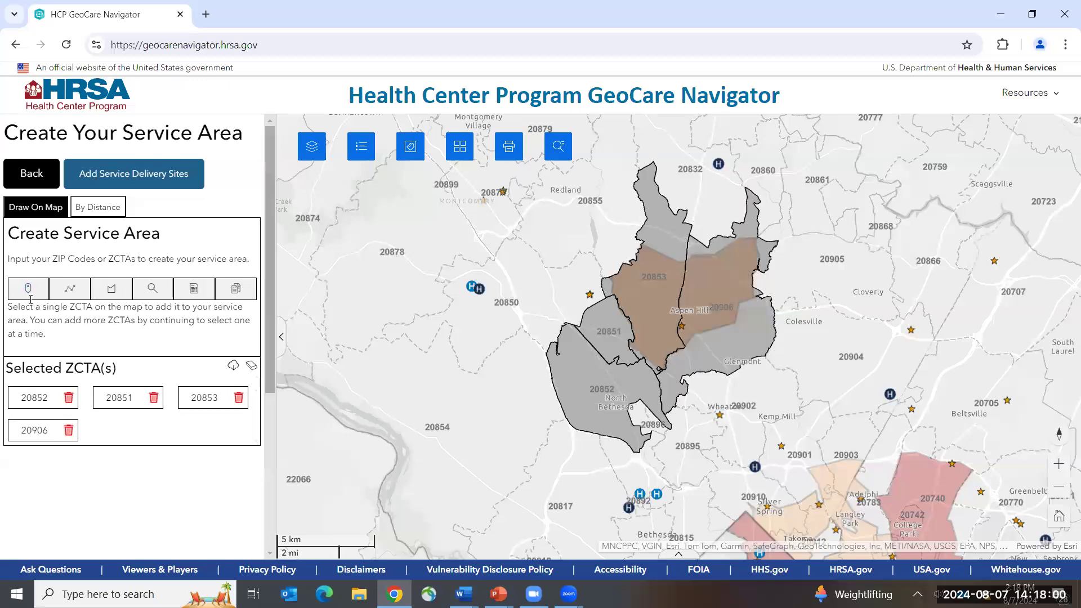
click(735, 388)
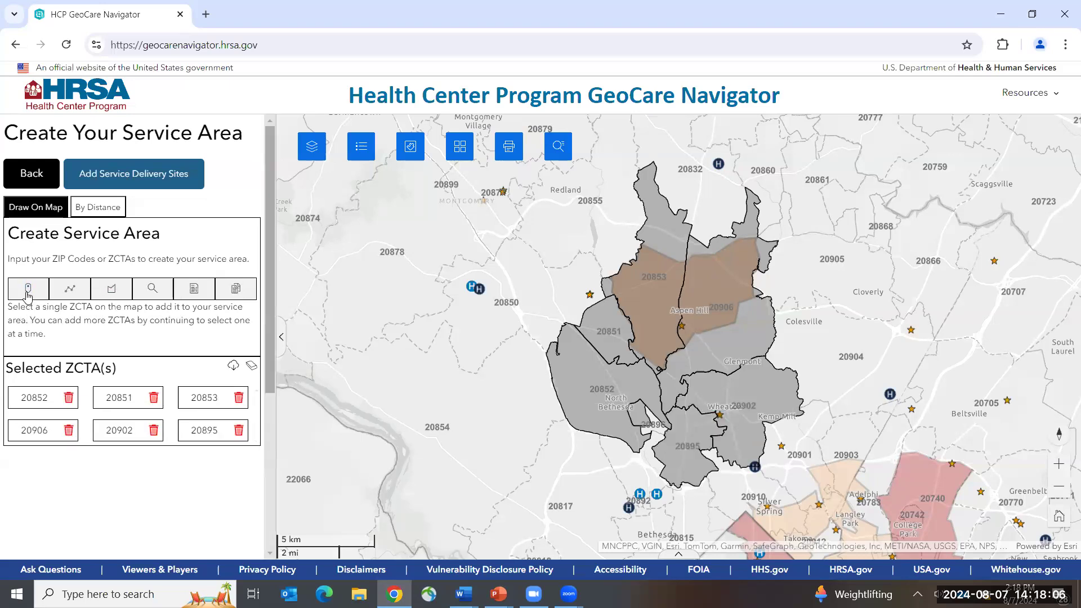
click(655, 437)
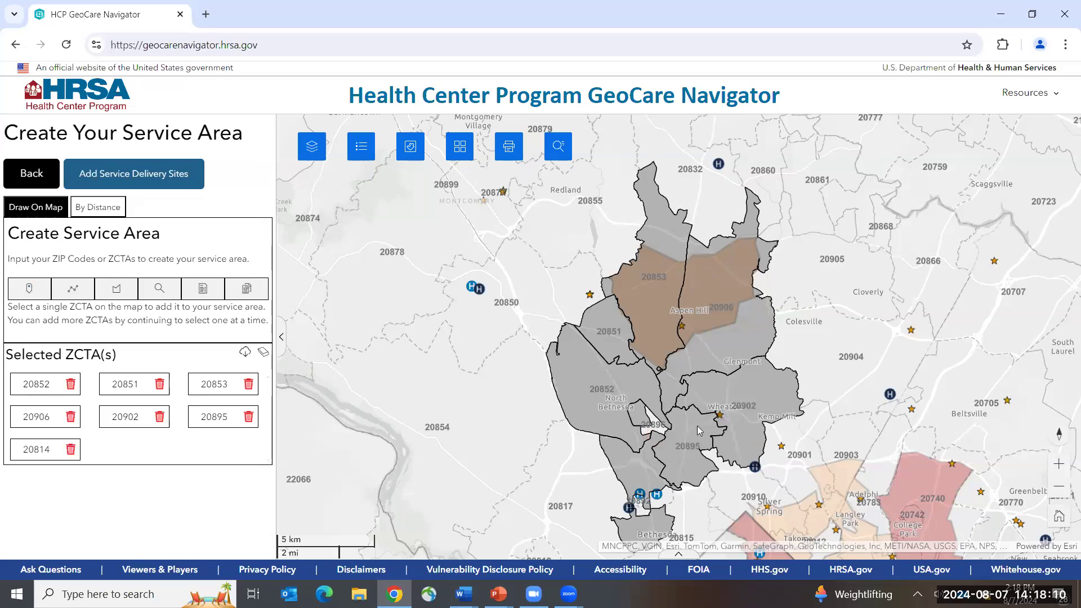
click(29, 288)
click(659, 423)
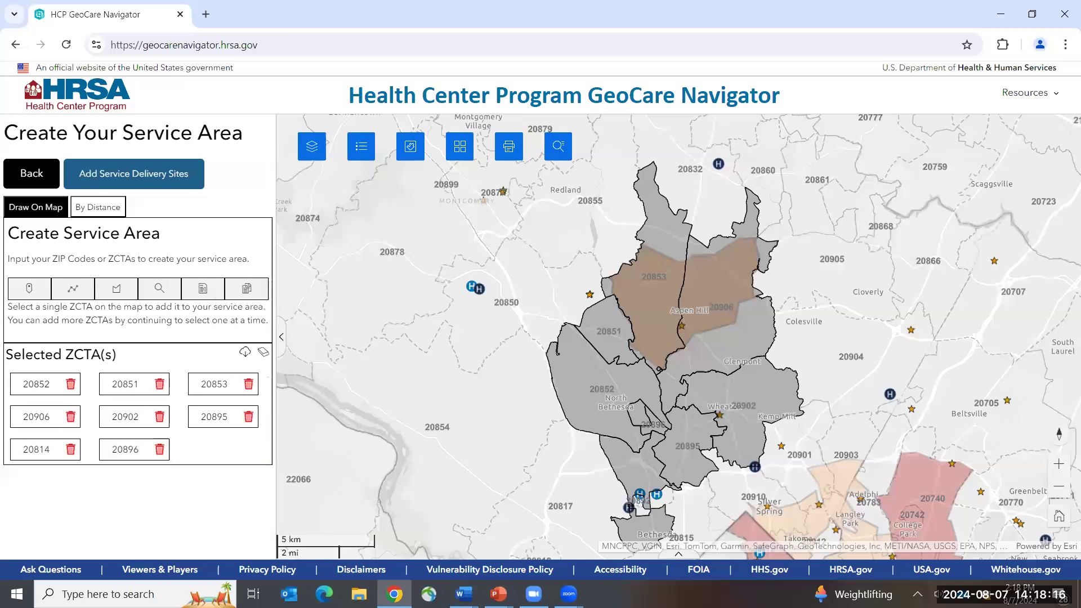
Return to the New Access Point task list, start Add Service Delivery Sites, and review the required columns for a site file upload
click(17, 179)
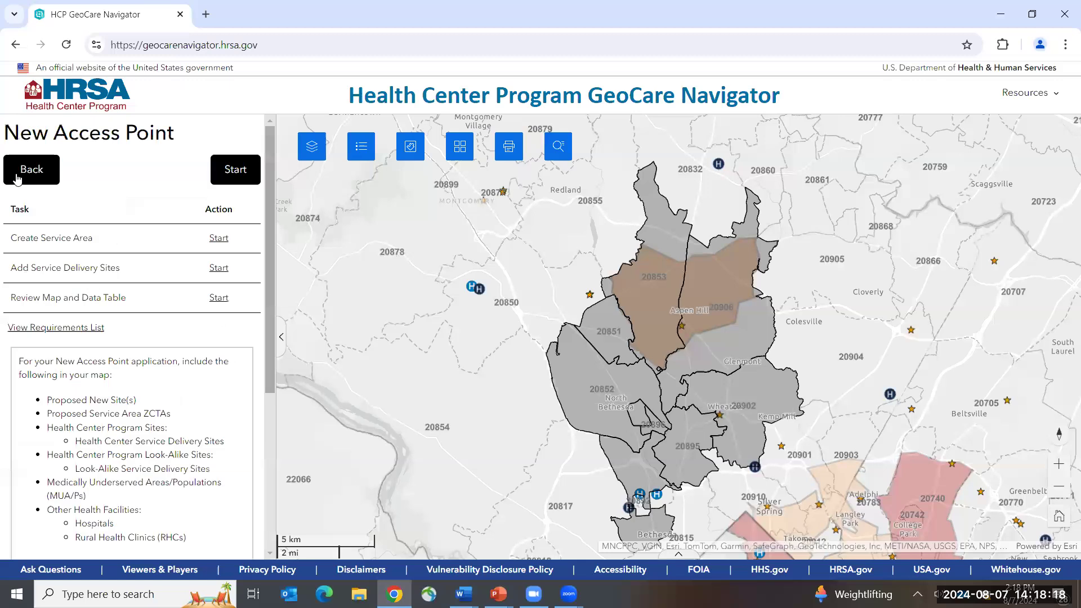
click(219, 268)
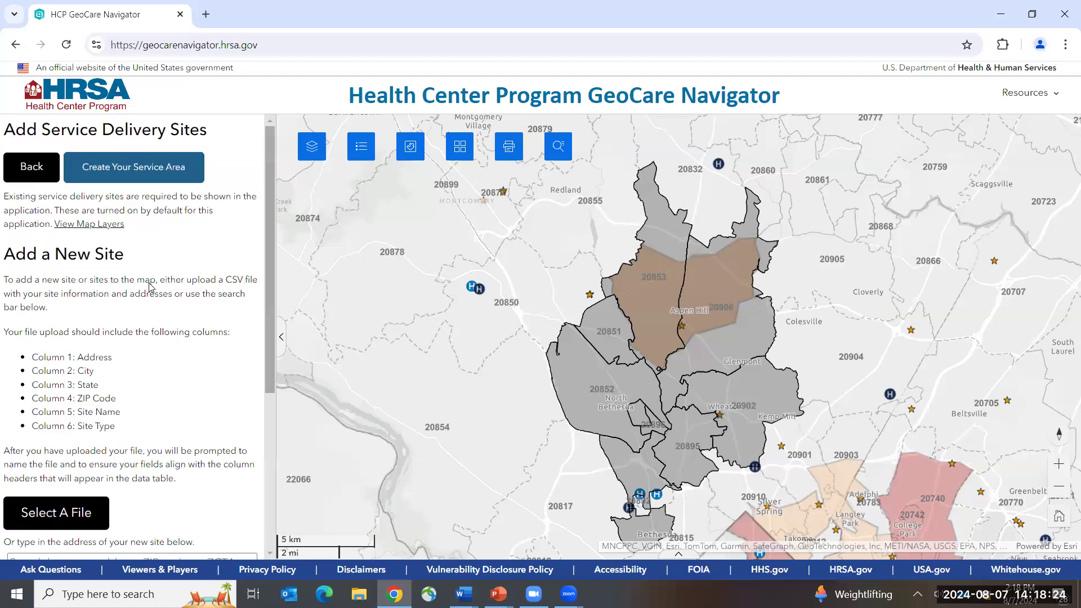
scroll(103, 287, down, 1)
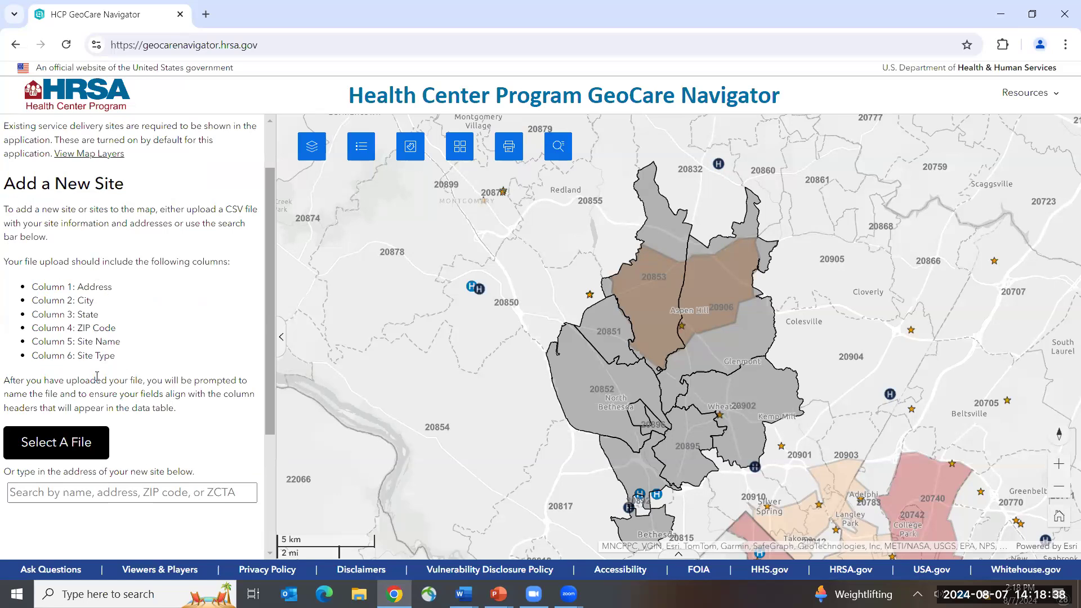
Search for the new site's full street address, preview the first match on the map, and add it as a new site
click(128, 494)
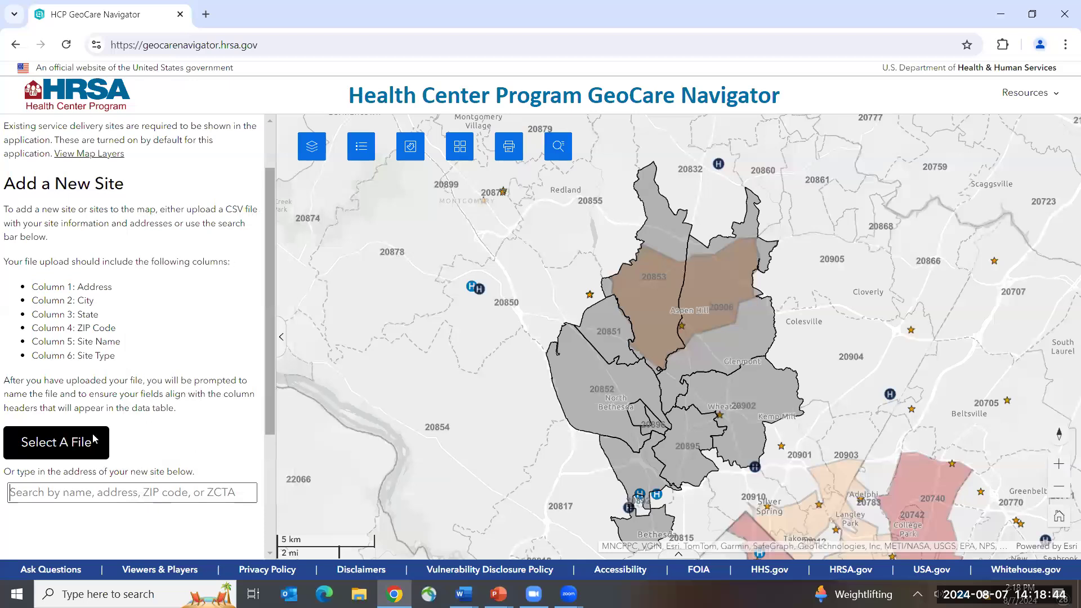
text(5600)
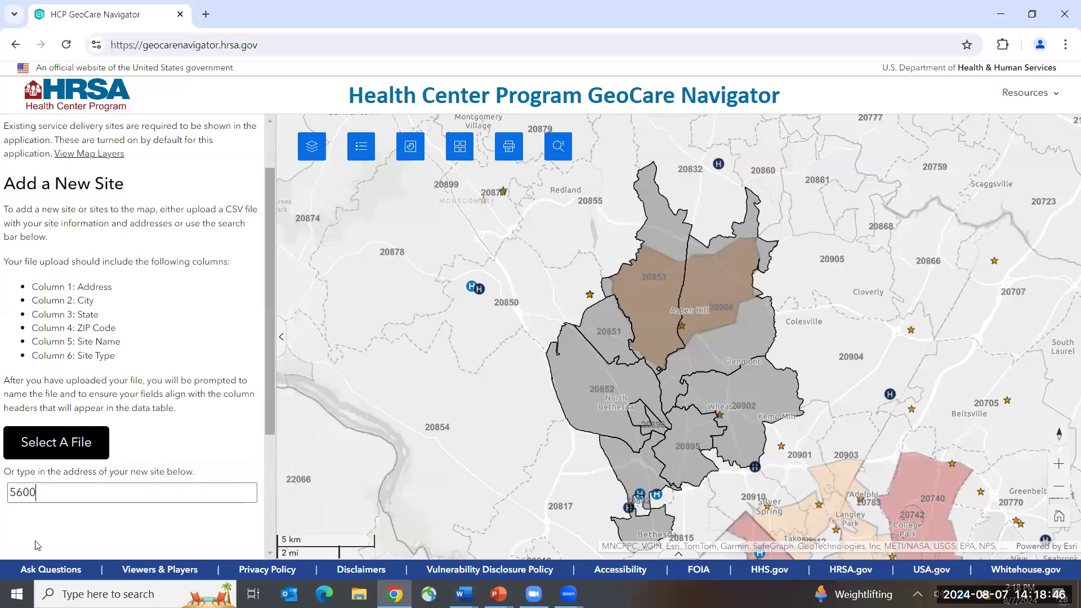
text( Fishers Lane Rockville MD)
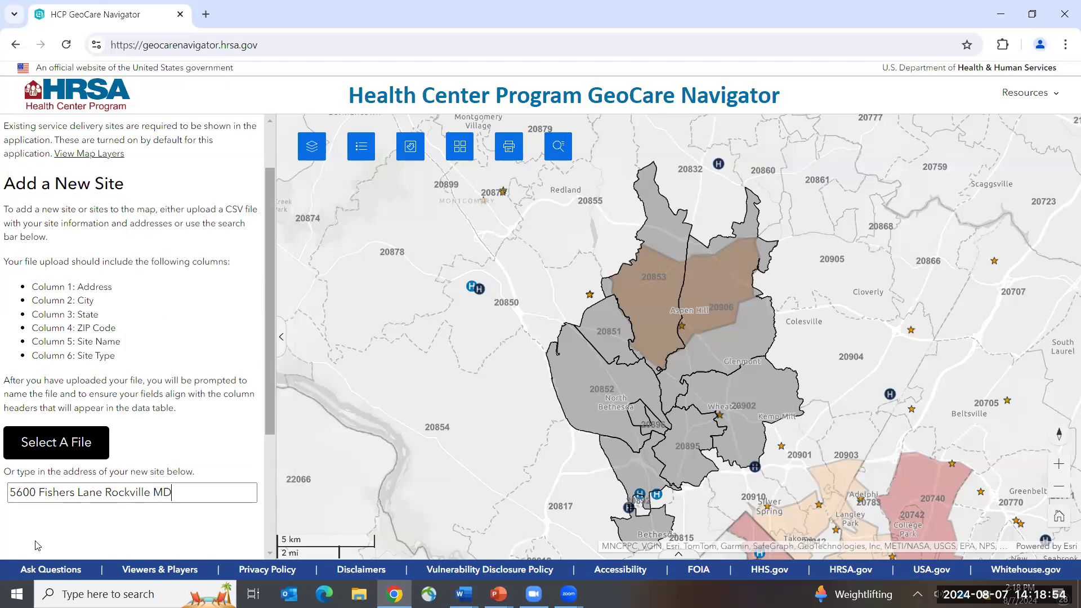
text( 20852)
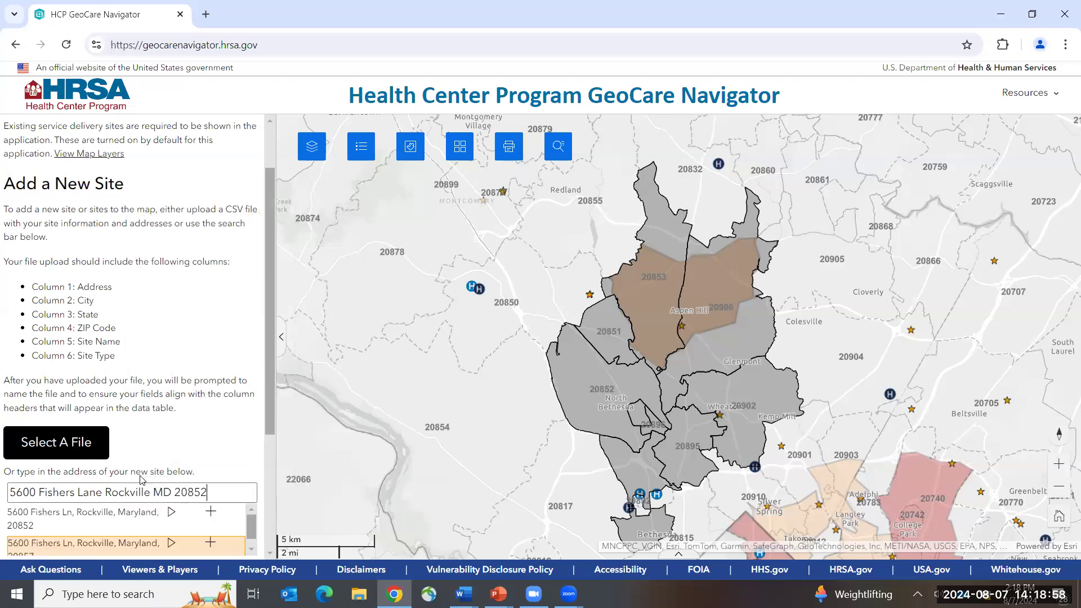
click(171, 518)
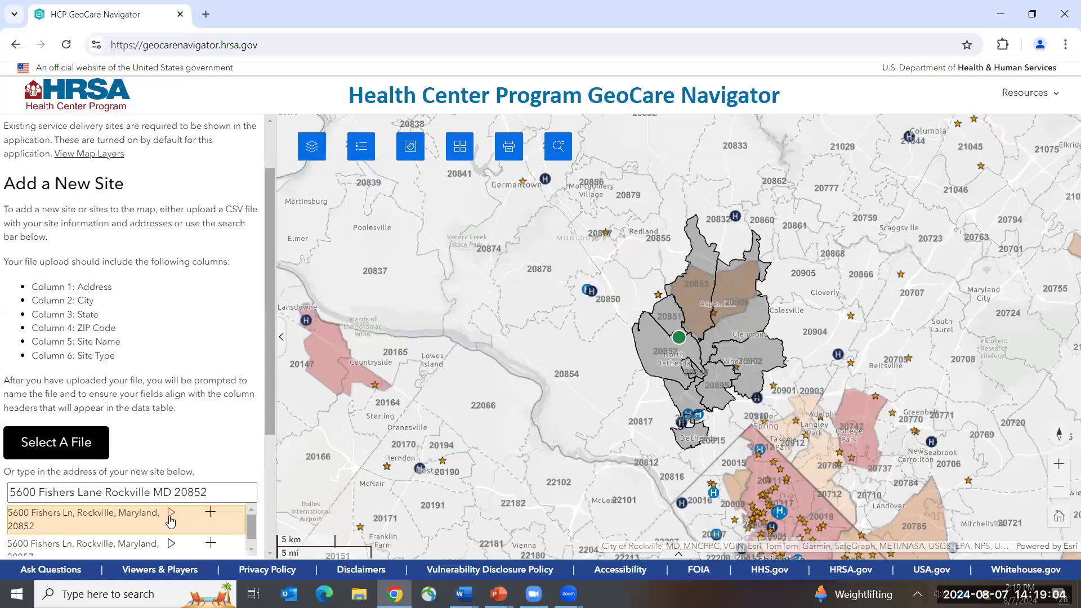
click(211, 520)
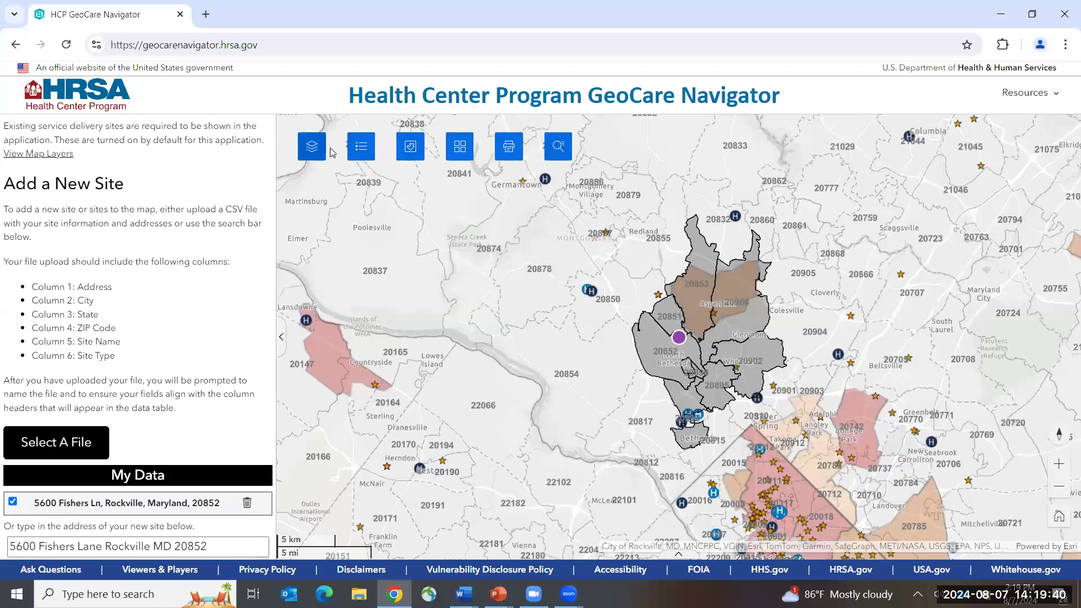
click(1057, 98)
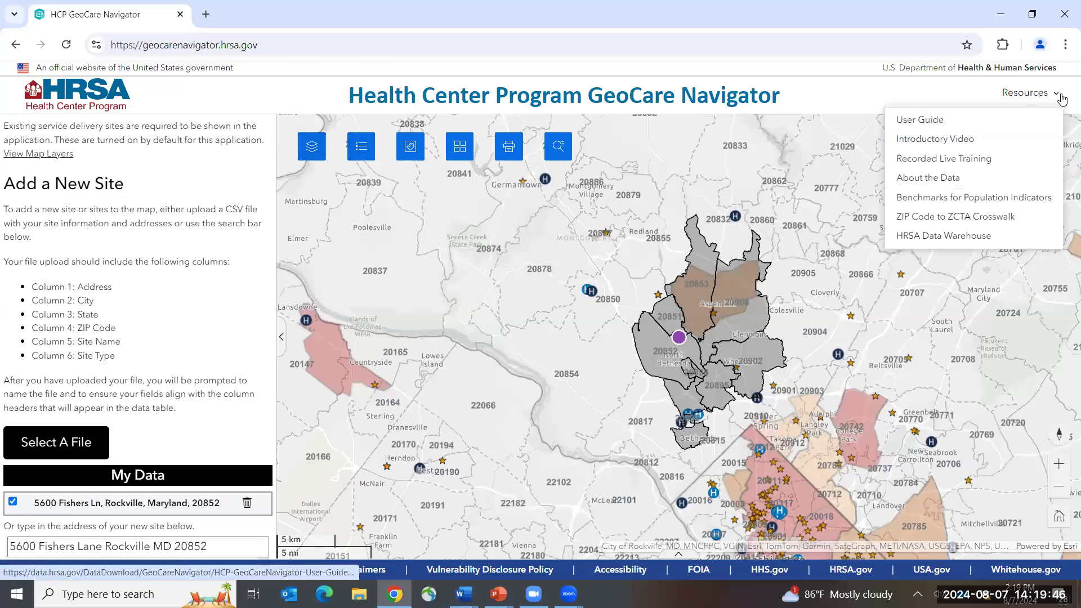
click(1061, 99)
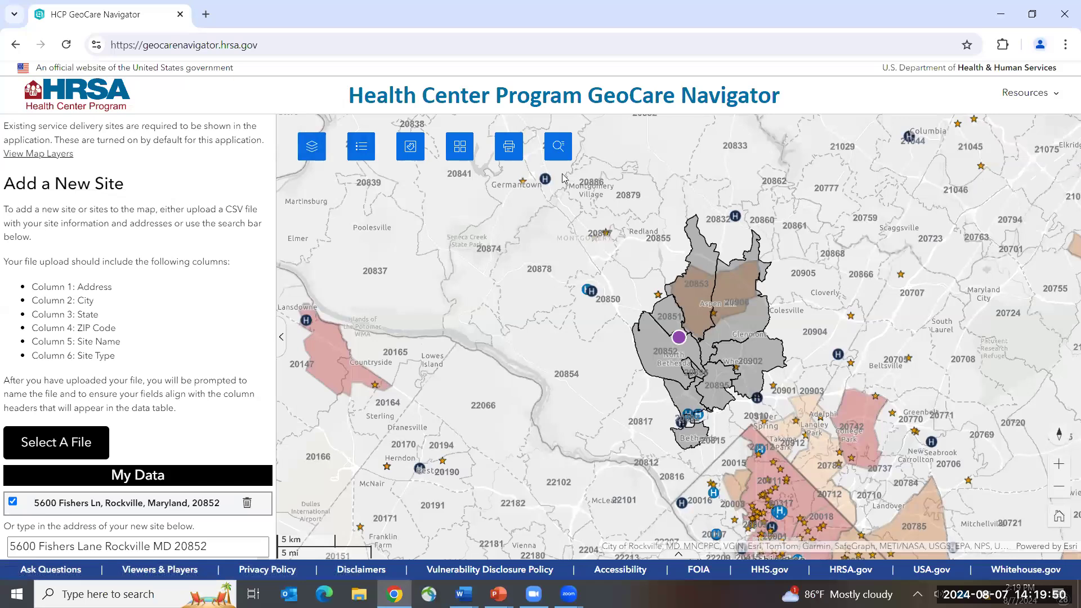
Open the map layers and examine the sublayers of Health Center Program Sites, collapsing the group at the end
click(312, 150)
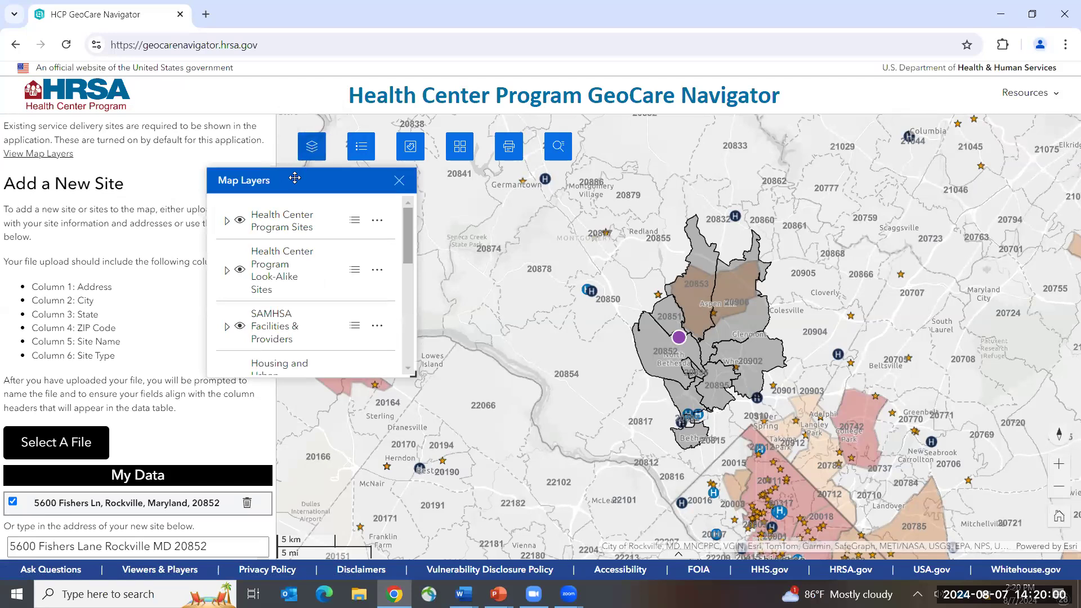
click(227, 222)
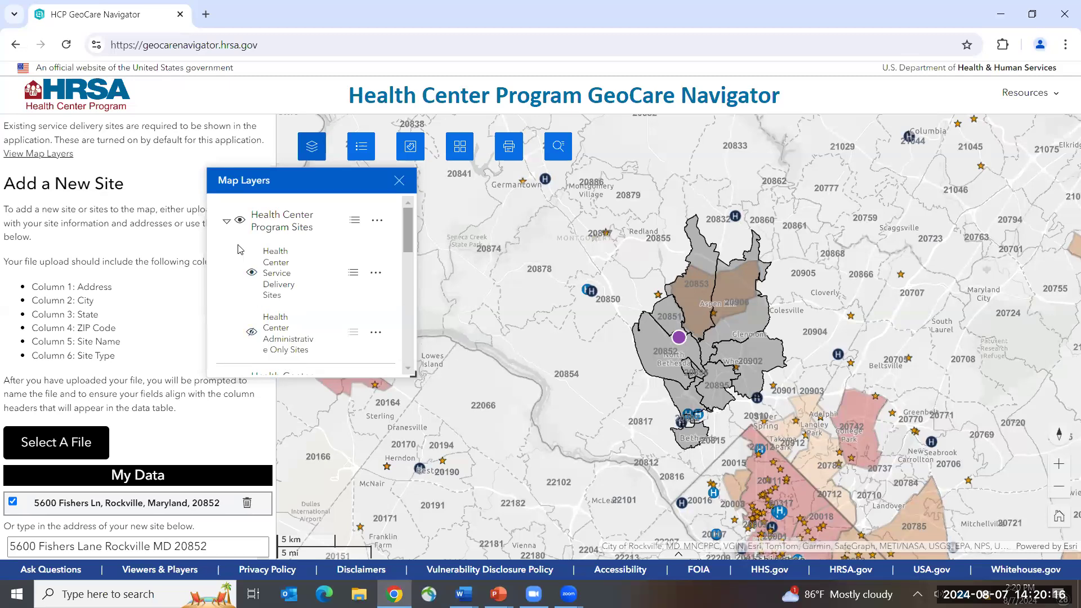
click(226, 221)
Examine the remaining map layer groups, including the Primary Care Service Areas and Hospital Referral Regions sublayers of Dartmouth Boundaries
scroll(248, 283, down, 1)
scroll(247, 284, down, 1)
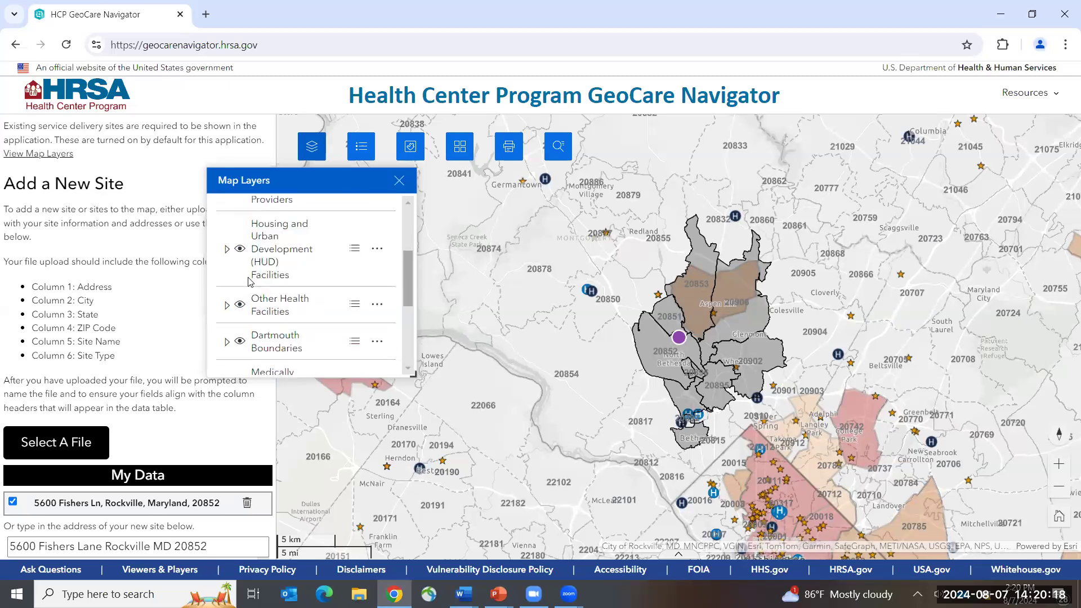
scroll(249, 282, up, 1)
scroll(250, 282, down, 1)
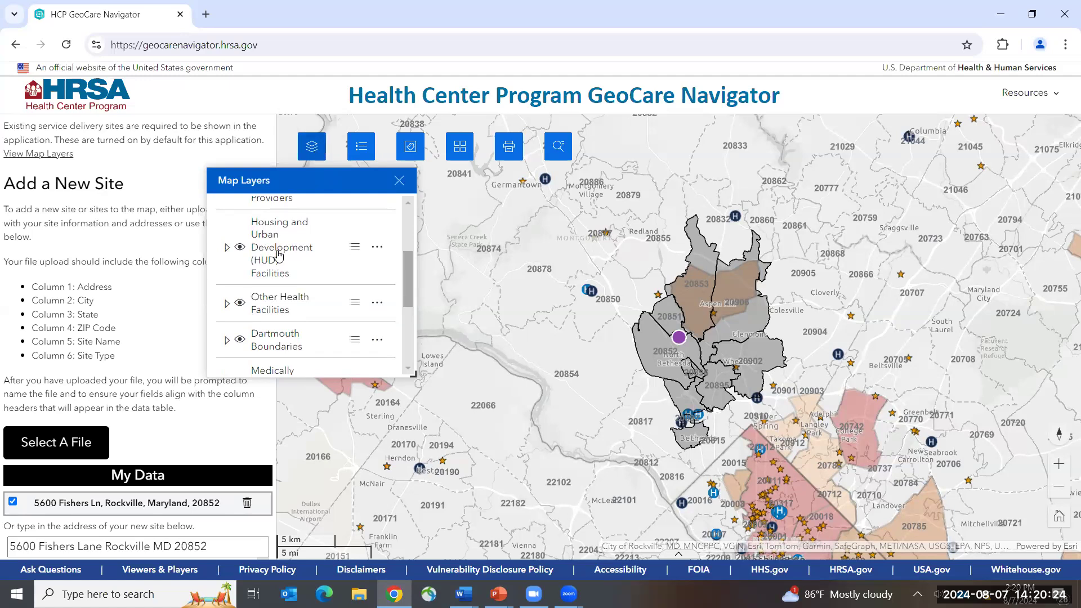
scroll(267, 282, down, 1)
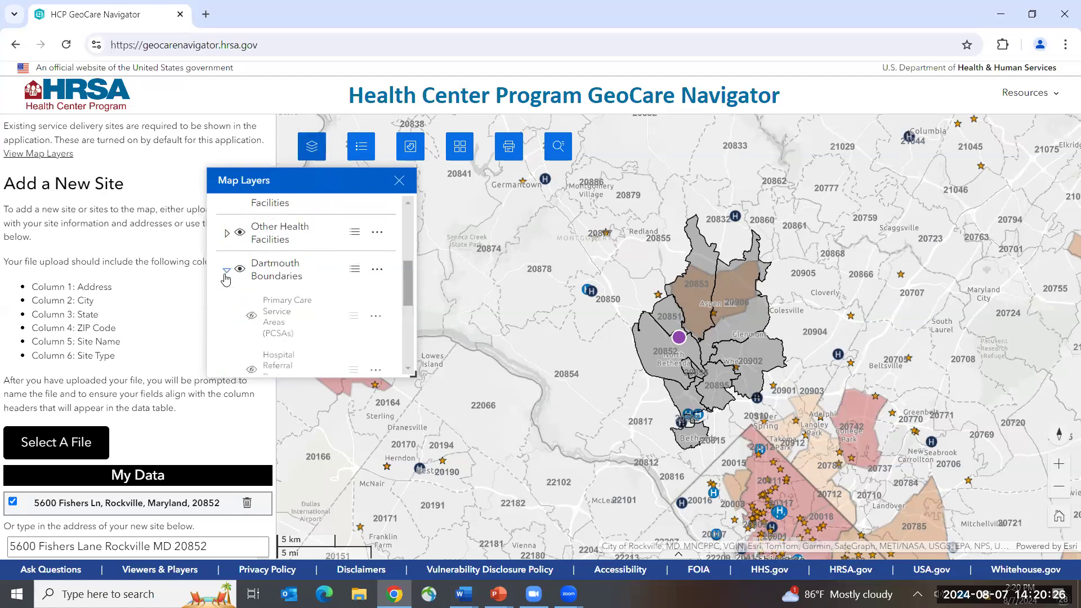
scroll(228, 276, down, 3)
scroll(233, 270, up, 3)
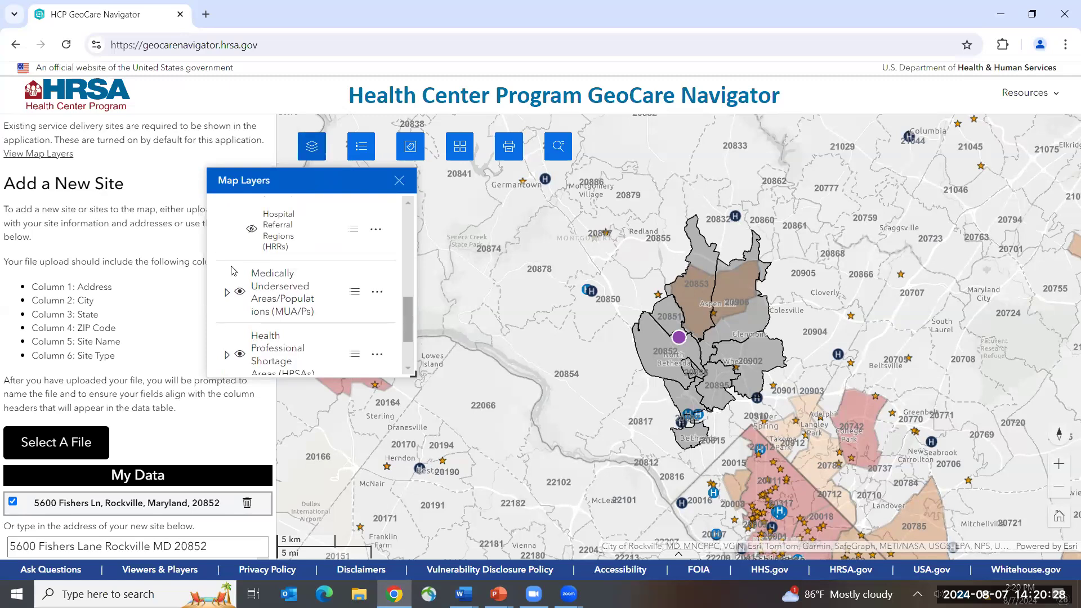
click(229, 272)
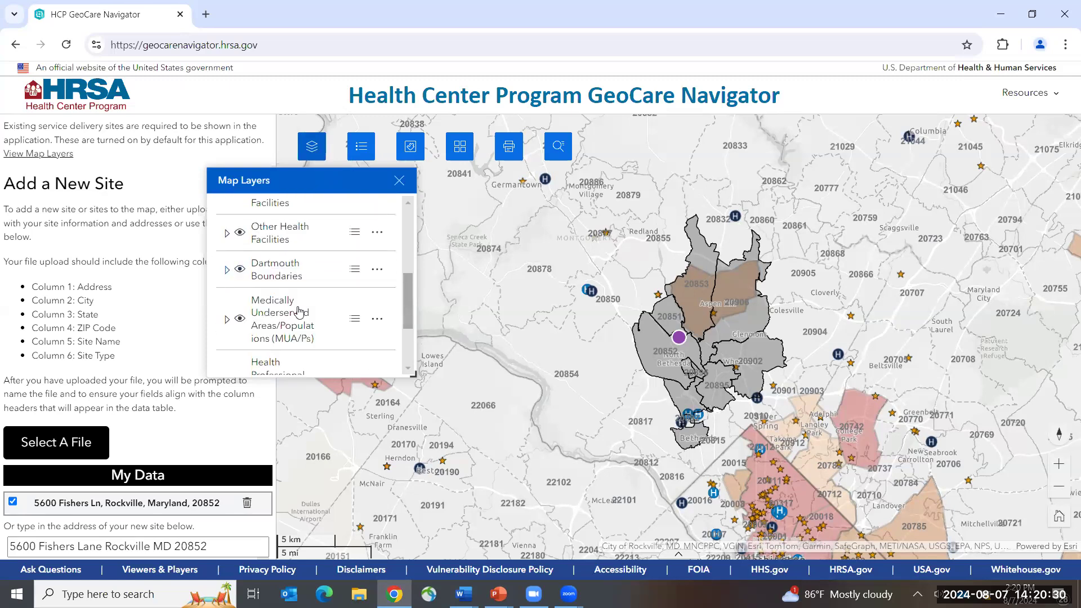
Enlarge the Map Layers window, examine the sublayers of U.S. Boundaries, and toggle the Counties sublayer's visibility
drag(414, 375, 610, 470)
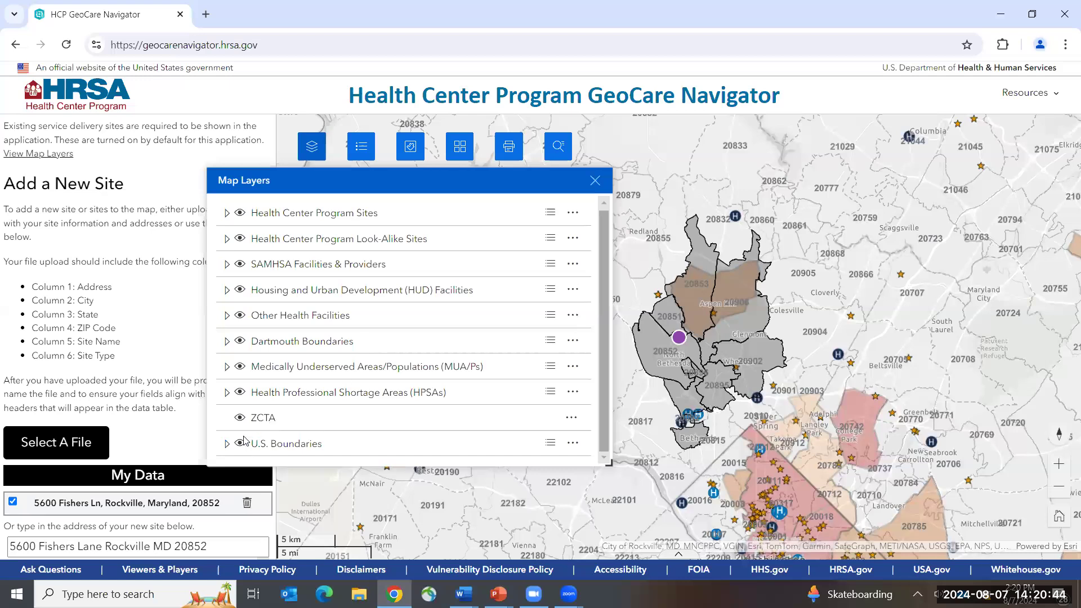
click(227, 446)
scroll(281, 394, down, 3)
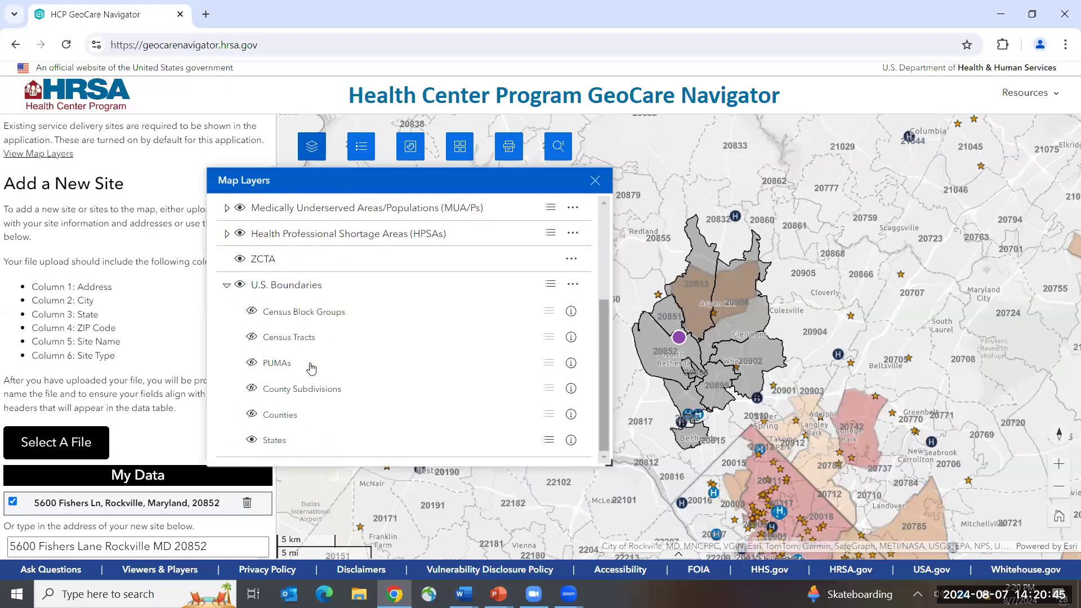
click(253, 415)
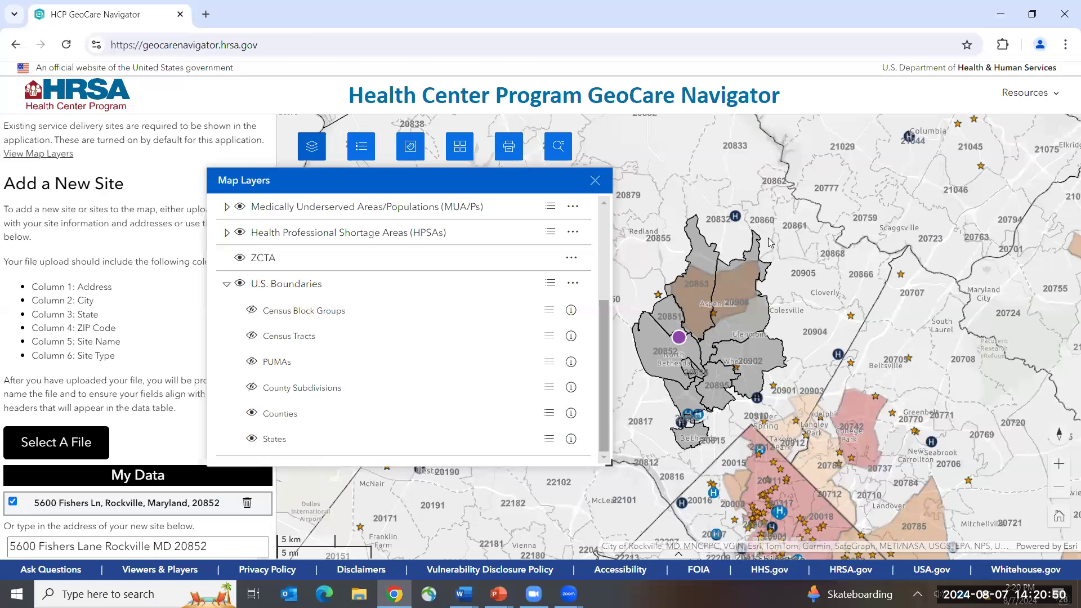
scroll(773, 242, down, 1)
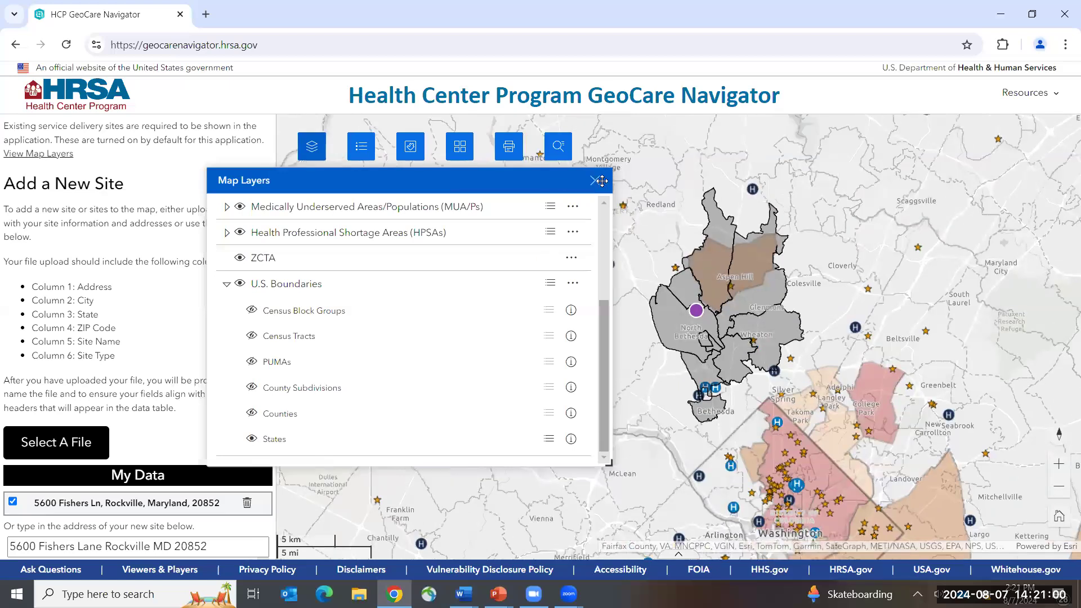
Open the map legend, enlarge it, and review the symbols for sites, other health facilities and Medically Underserved Areas/Populations
click(361, 146)
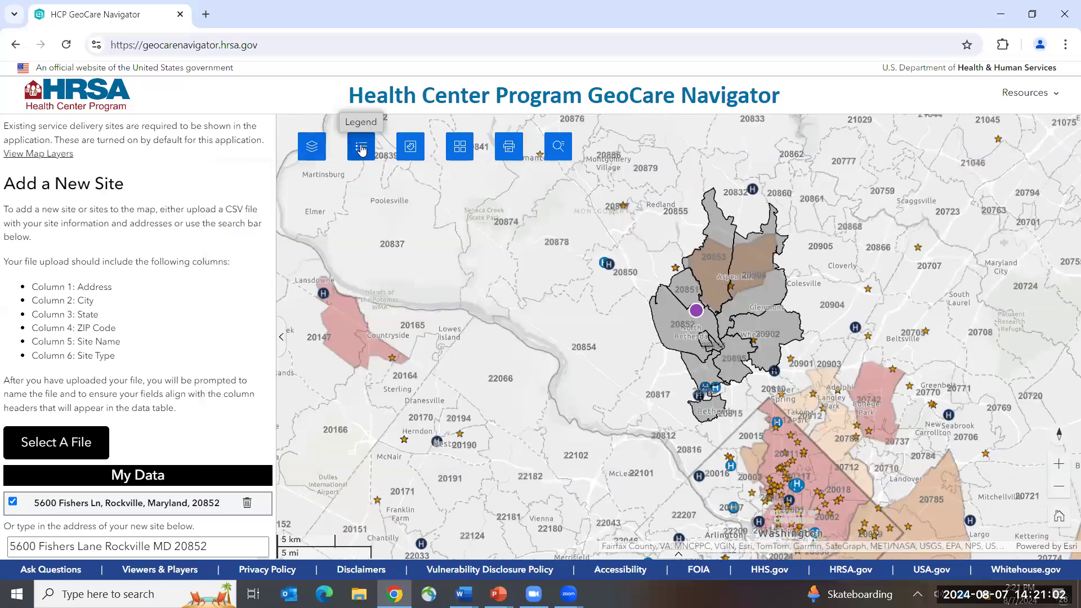
mouse_move(463, 374)
mouse_down()
mouse_move(608, 433)
mouse_move(679, 513)
mouse_up()
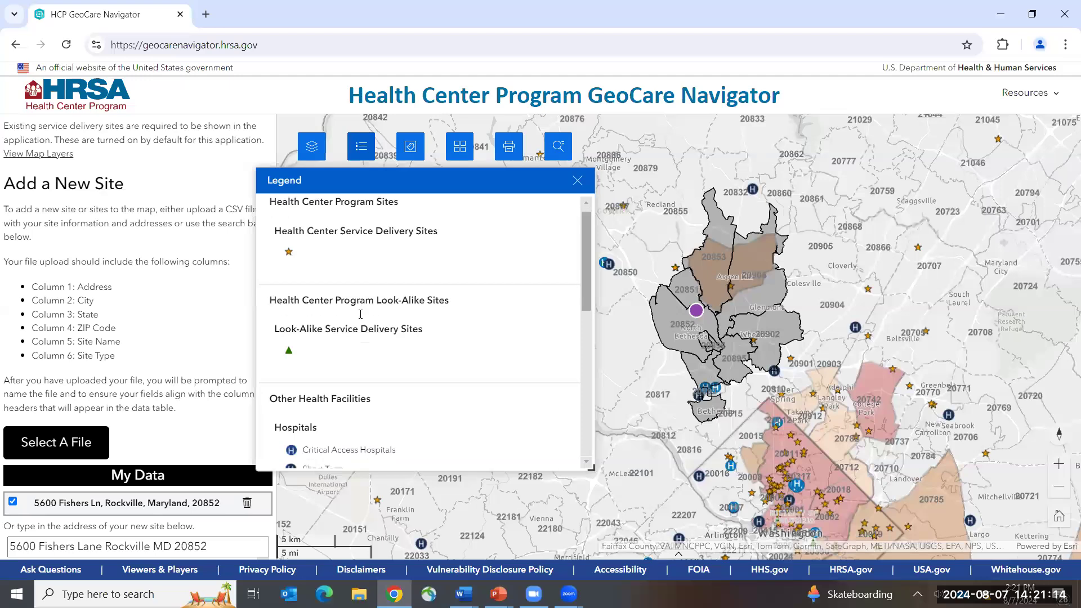
scroll(273, 299, down, 1)
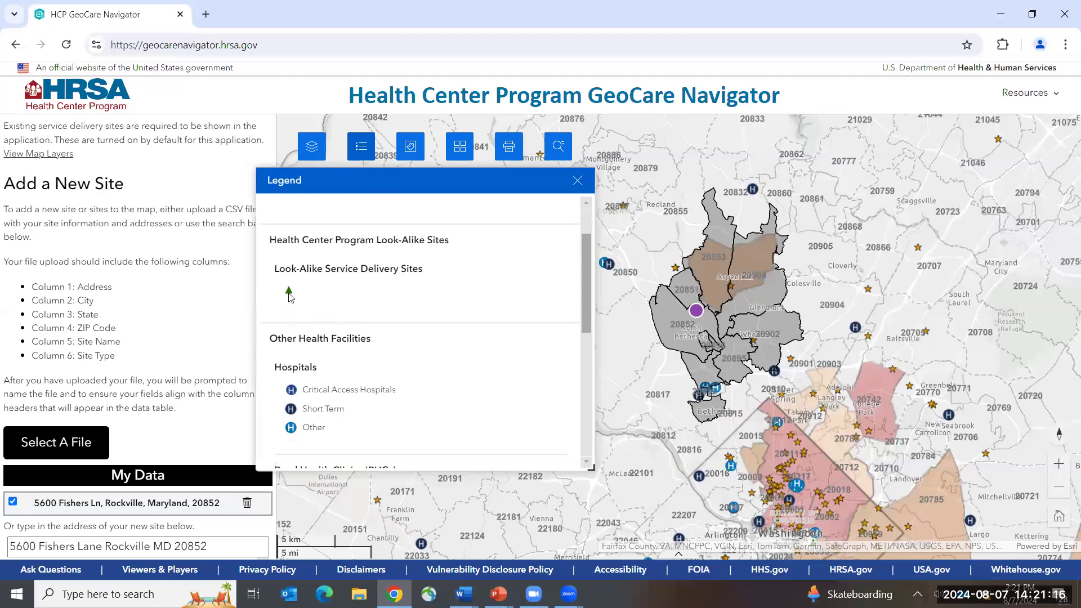
scroll(289, 297, down, 5)
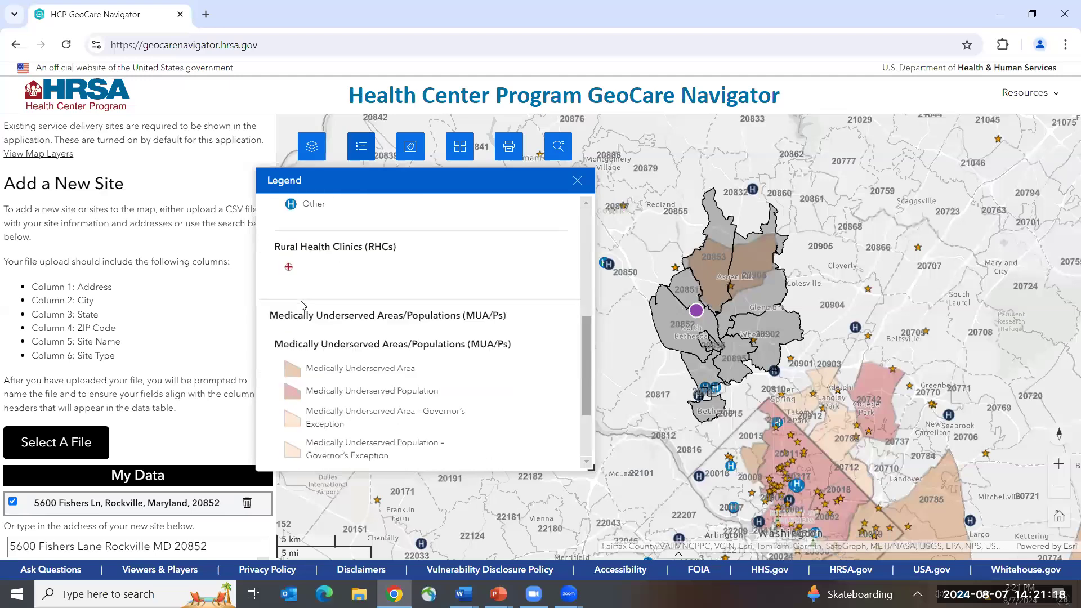
scroll(350, 306, up, 10)
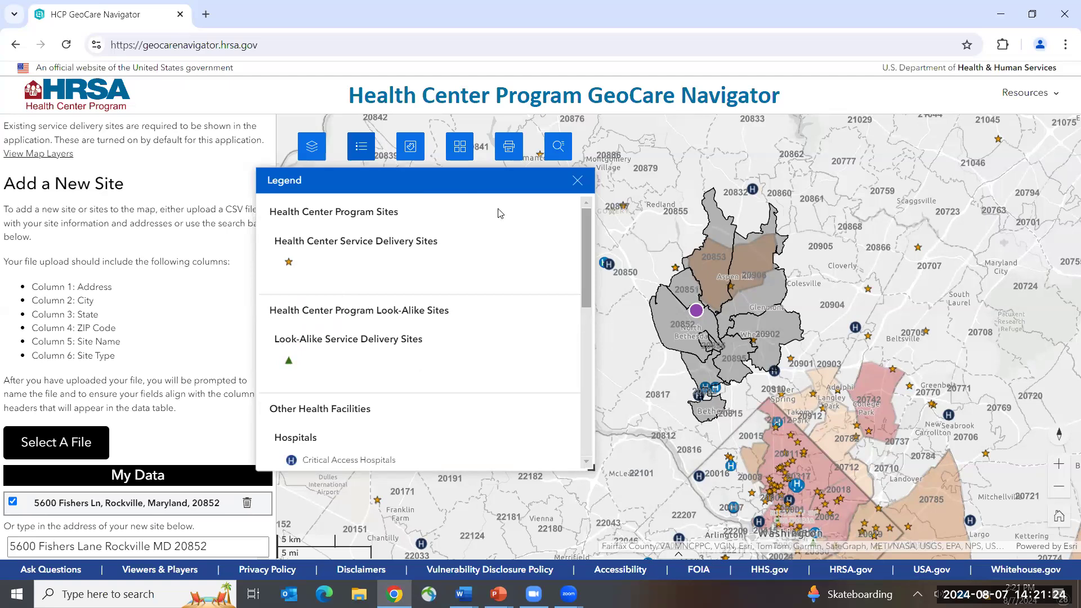
Open the Population & UDS Layers, switch to UDS Data, examine the available measures, and close without adding a layer
click(411, 148)
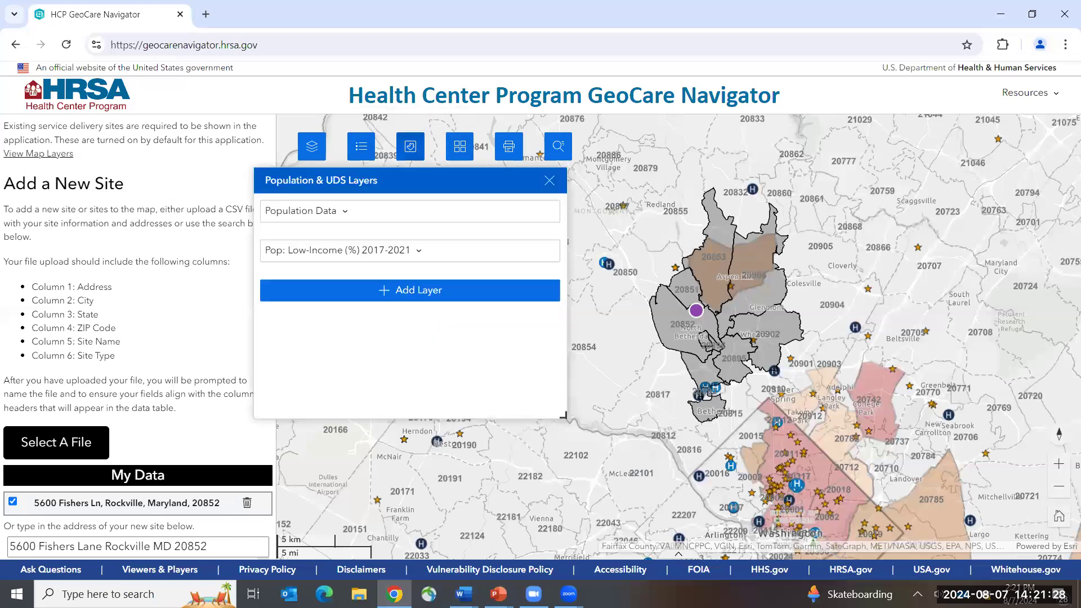
click(394, 222)
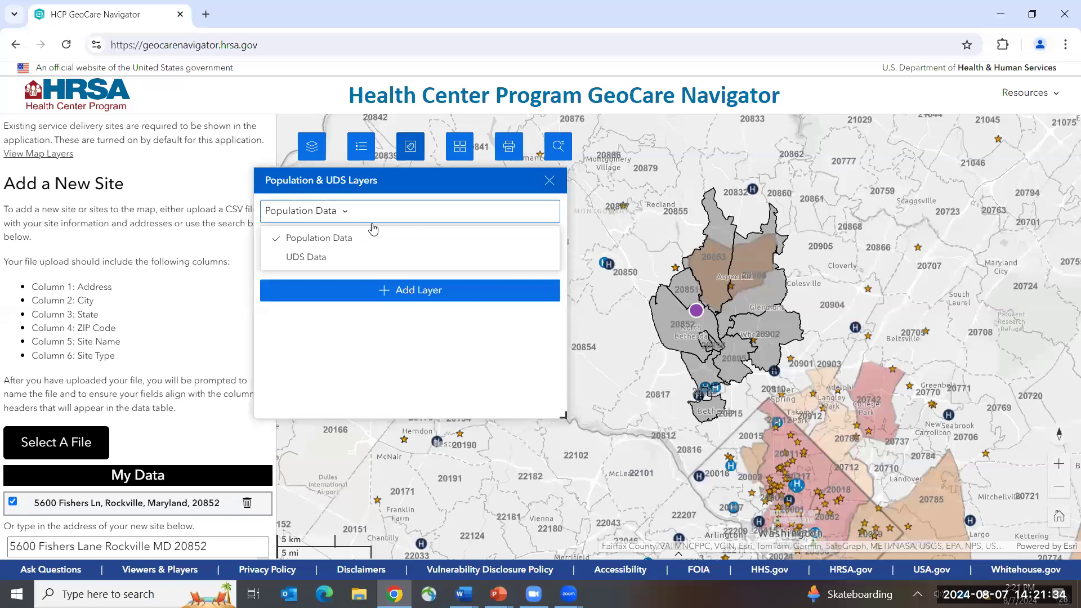
click(329, 258)
click(410, 252)
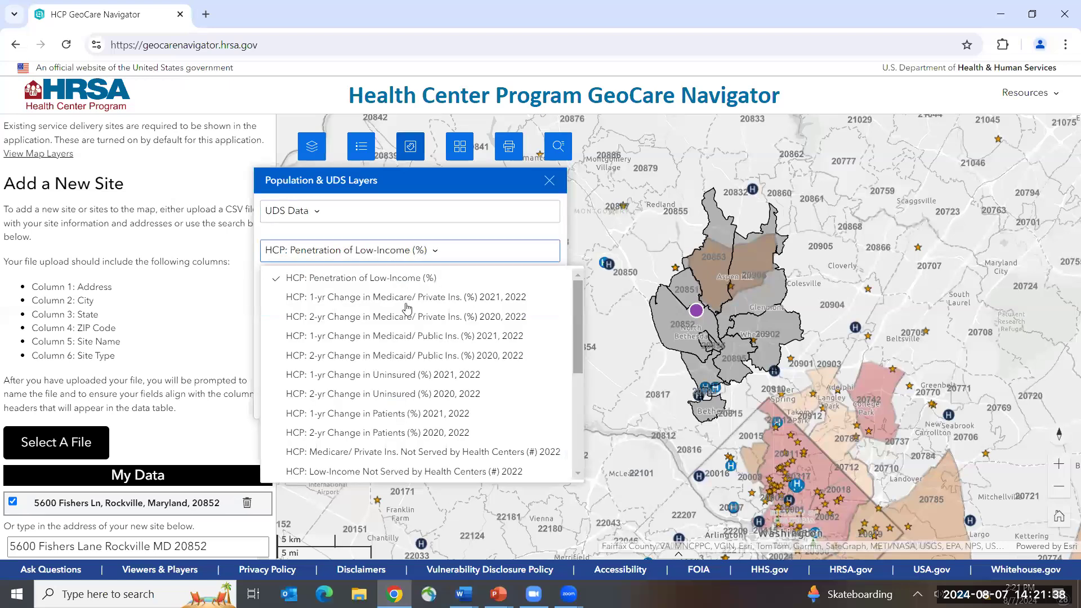
scroll(415, 340, down, 3)
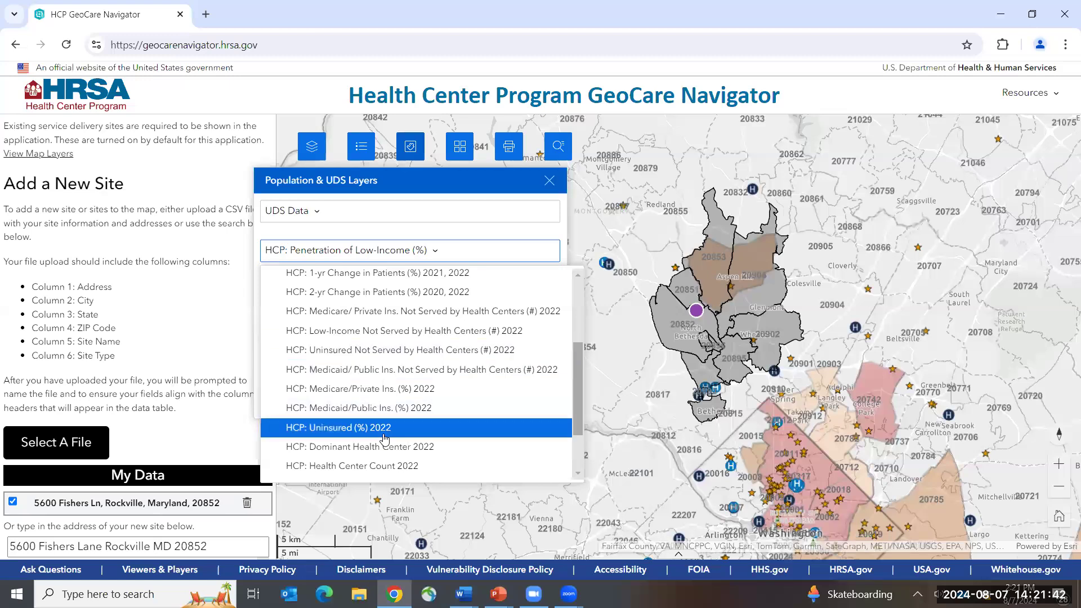
click(519, 190)
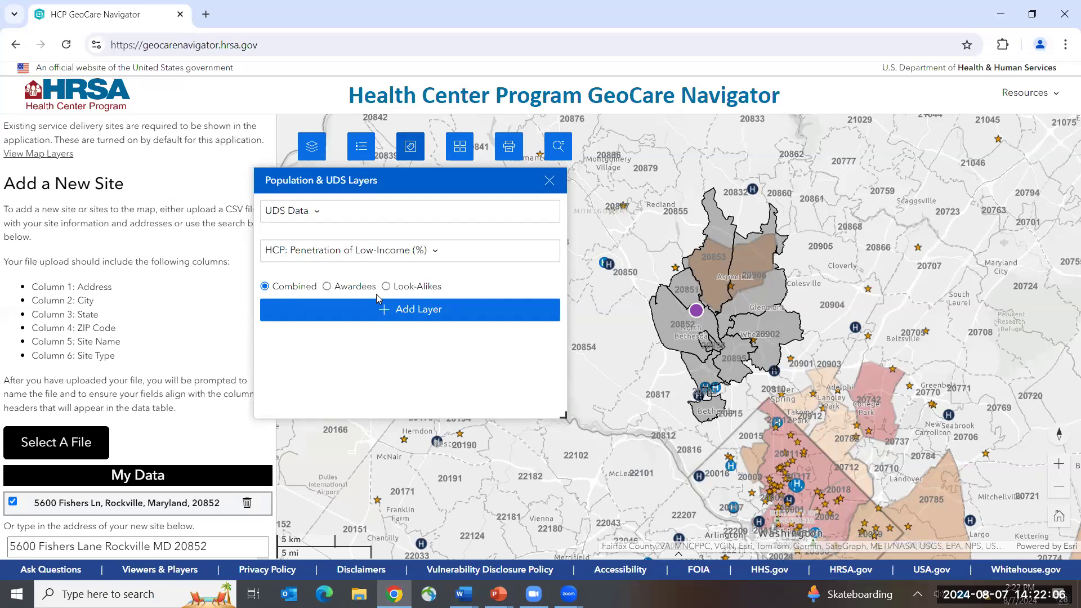
click(550, 183)
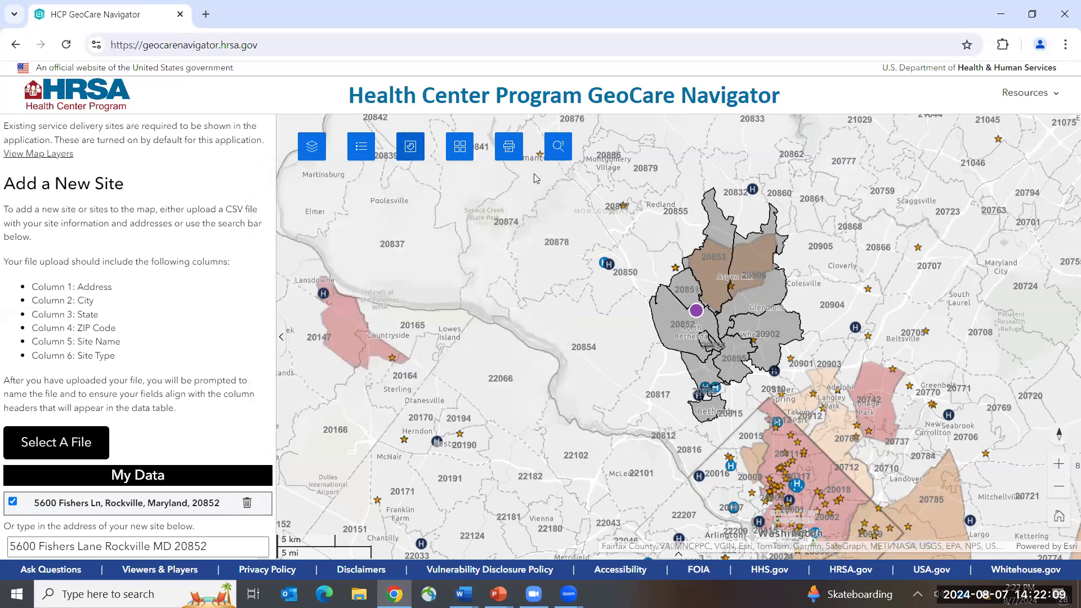
Browse the basemaps in an enlarged Basemap Gallery and view the address search tool, closing each without making a selection
click(452, 150)
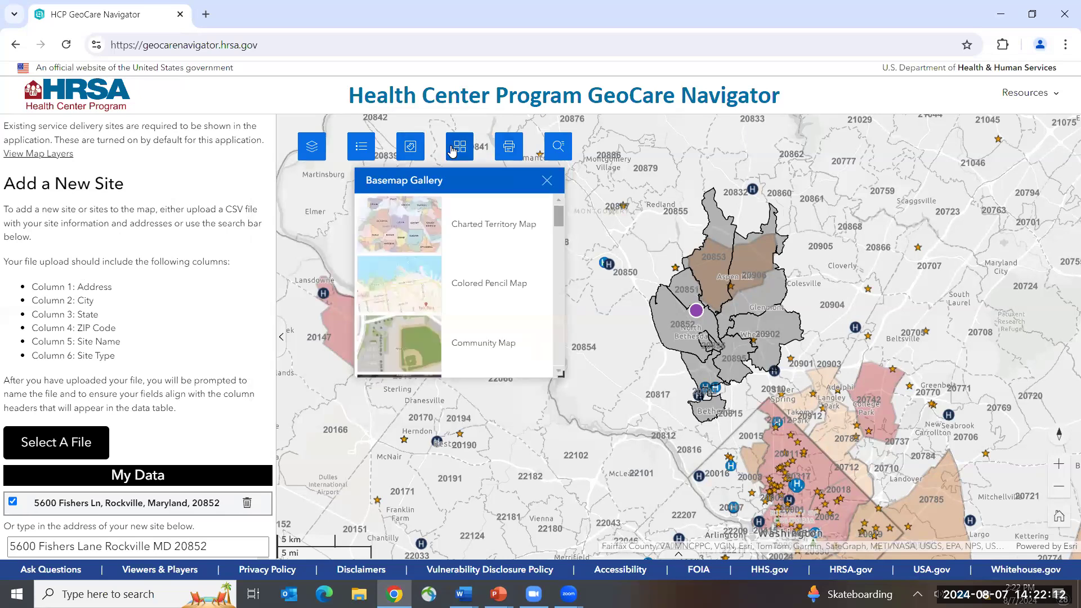
drag(561, 373, 634, 460)
scroll(539, 370, down, 3)
scroll(539, 370, down, 5)
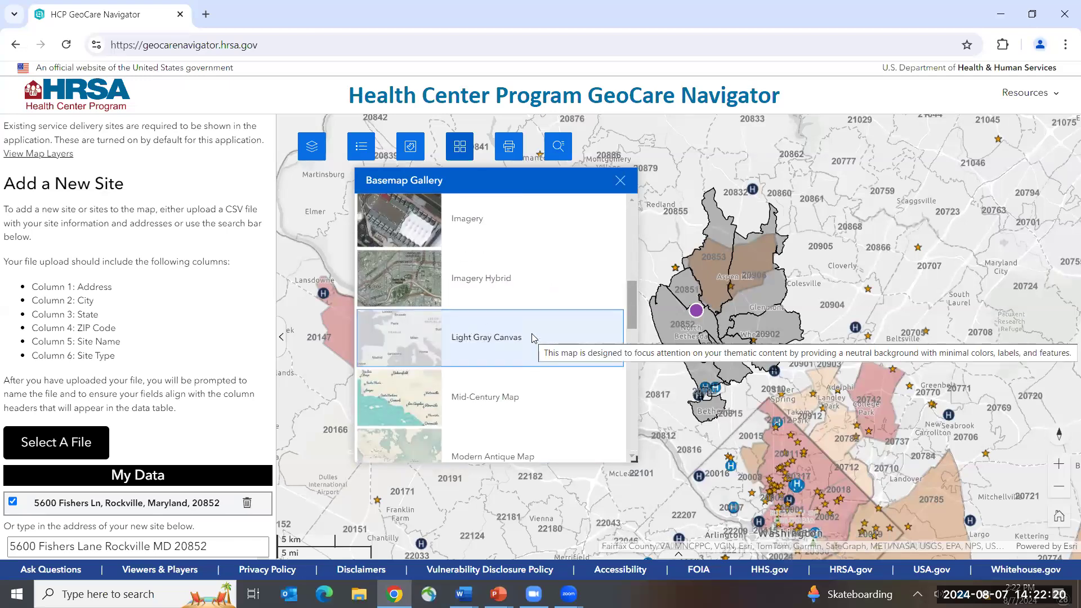
scroll(538, 338, down, 5)
scroll(583, 234, up, 4)
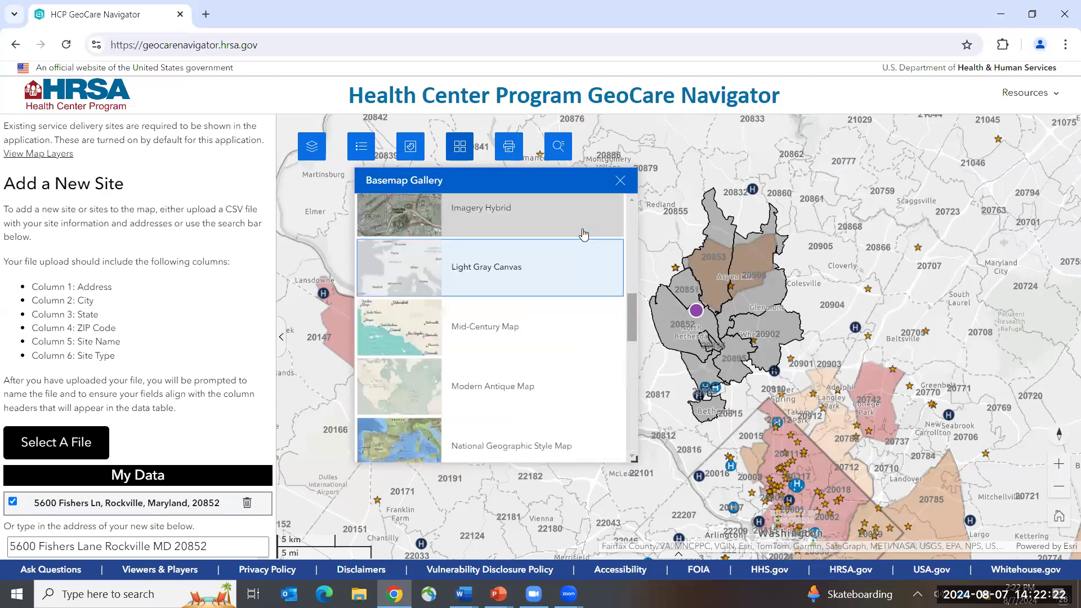
scroll(584, 234, up, 3)
click(620, 180)
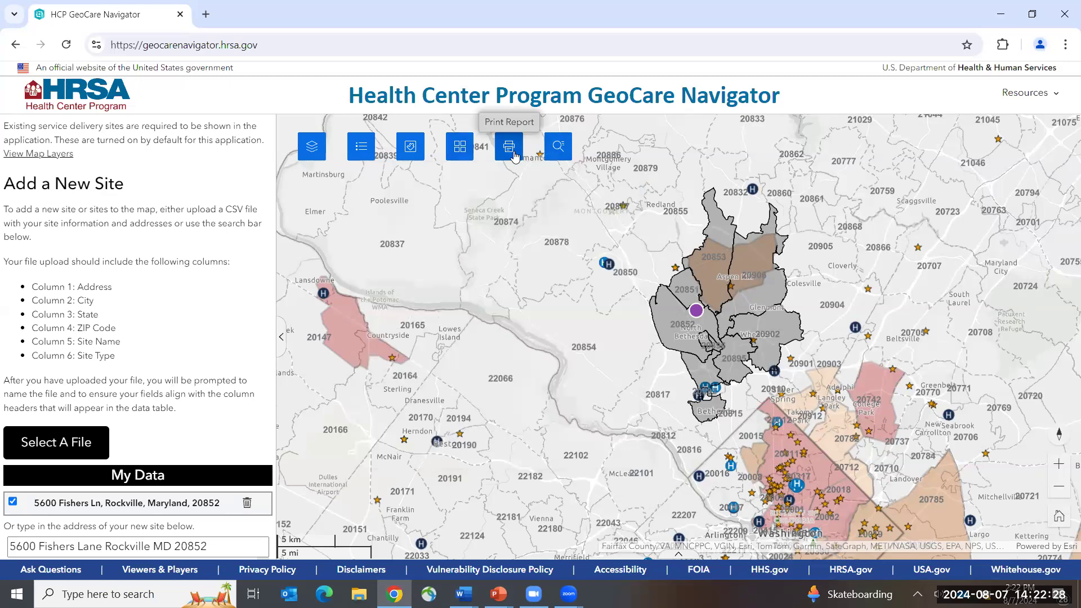
click(559, 147)
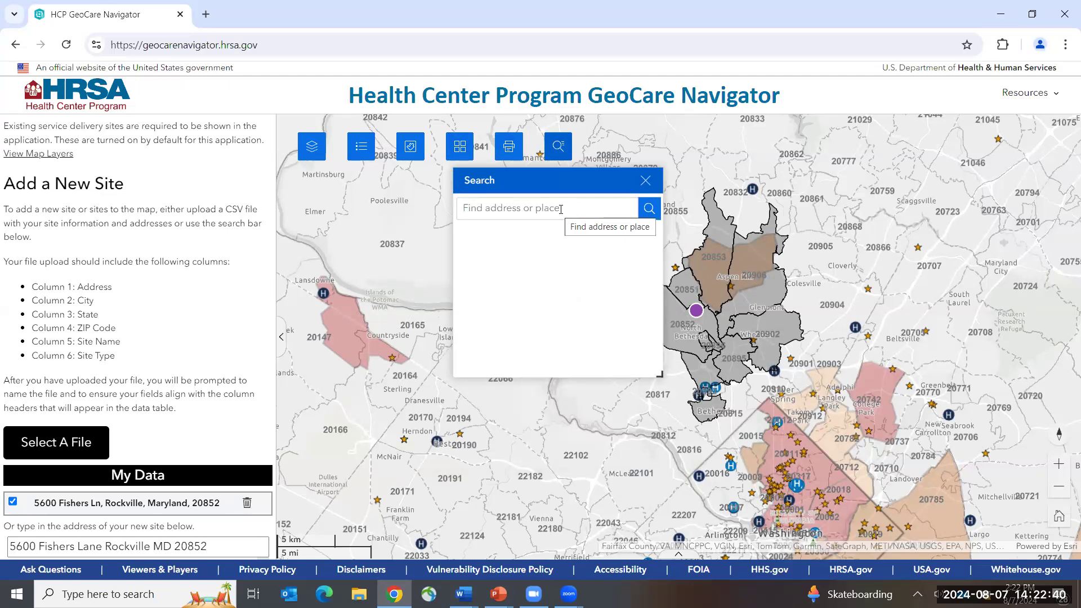
click(646, 181)
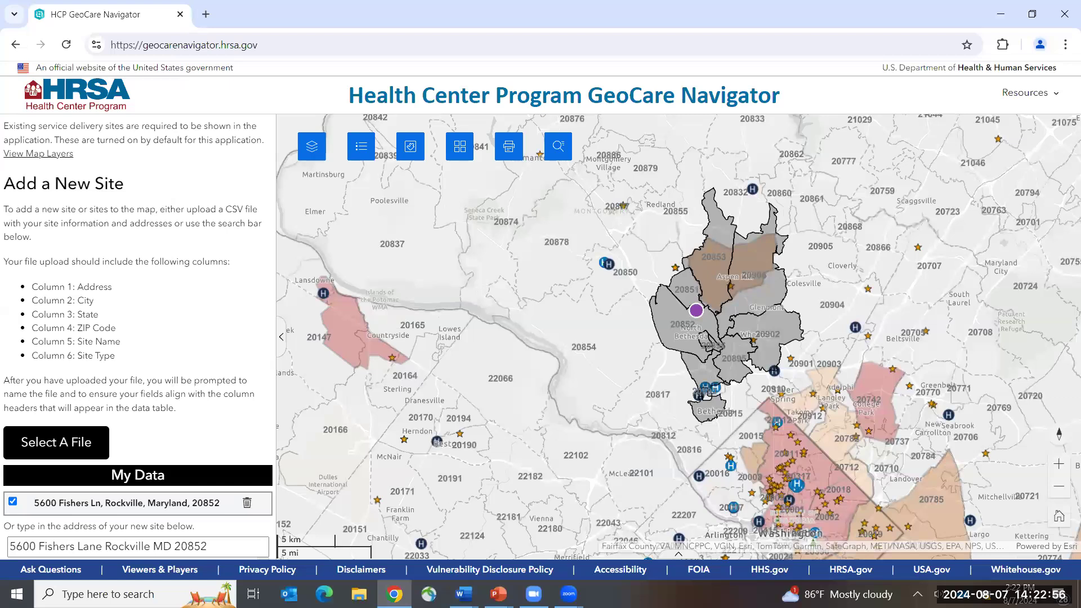
Return to the New Access Point task list, start Review Map and Data Table, and show the data table beneath the map
scroll(169, 338, up, 3)
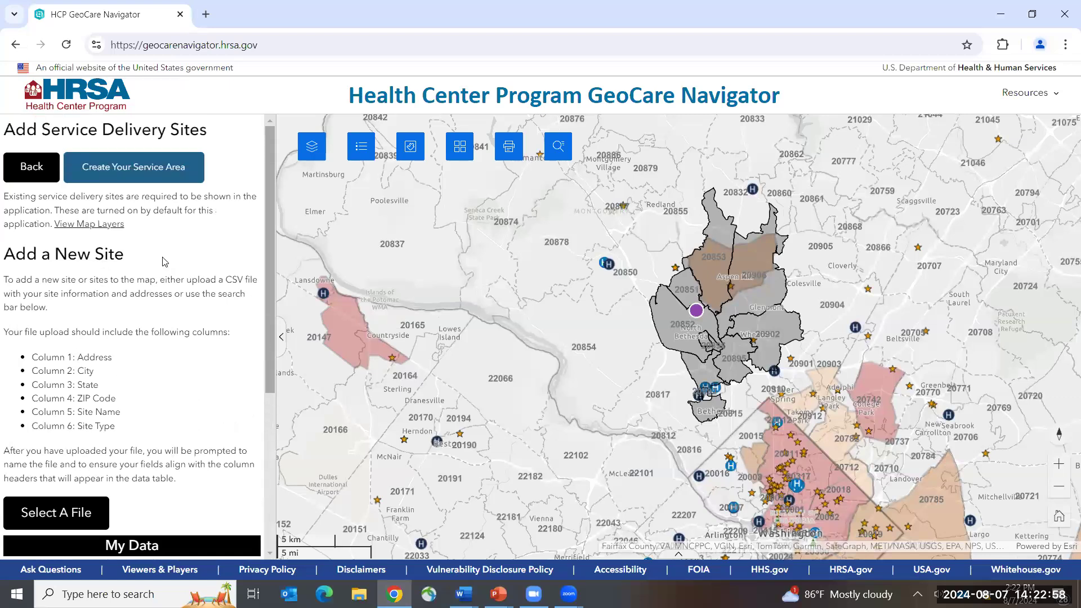
click(17, 175)
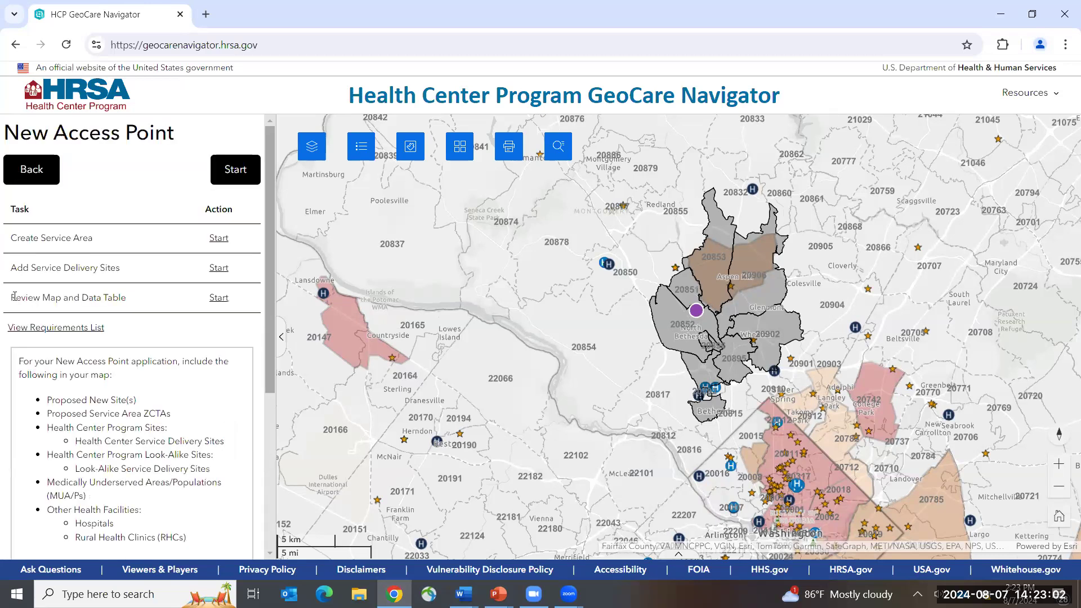
drag(15, 298, 140, 299)
click(218, 297)
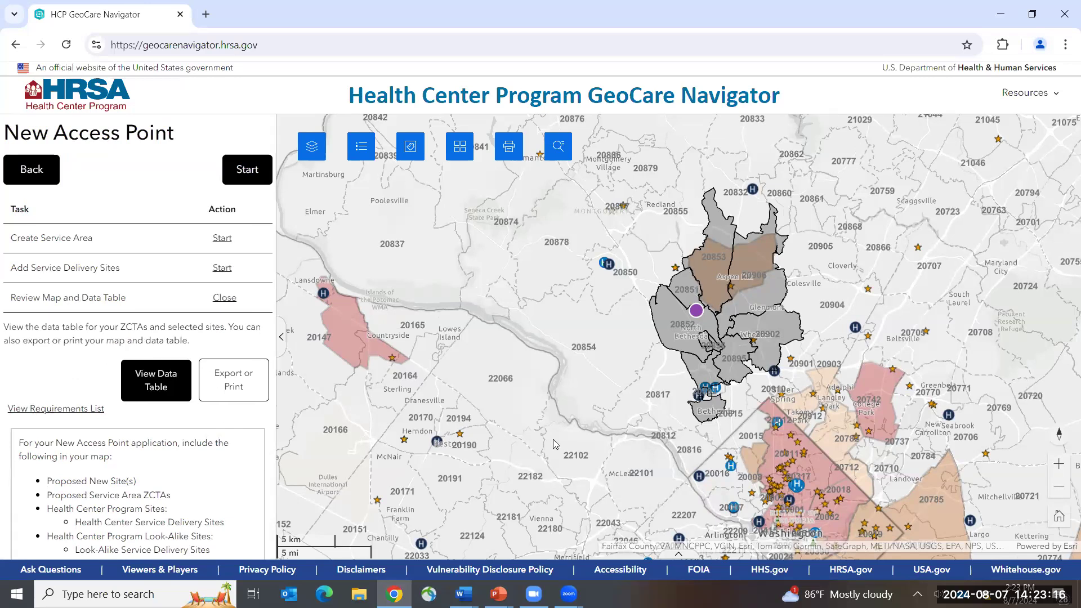
click(679, 557)
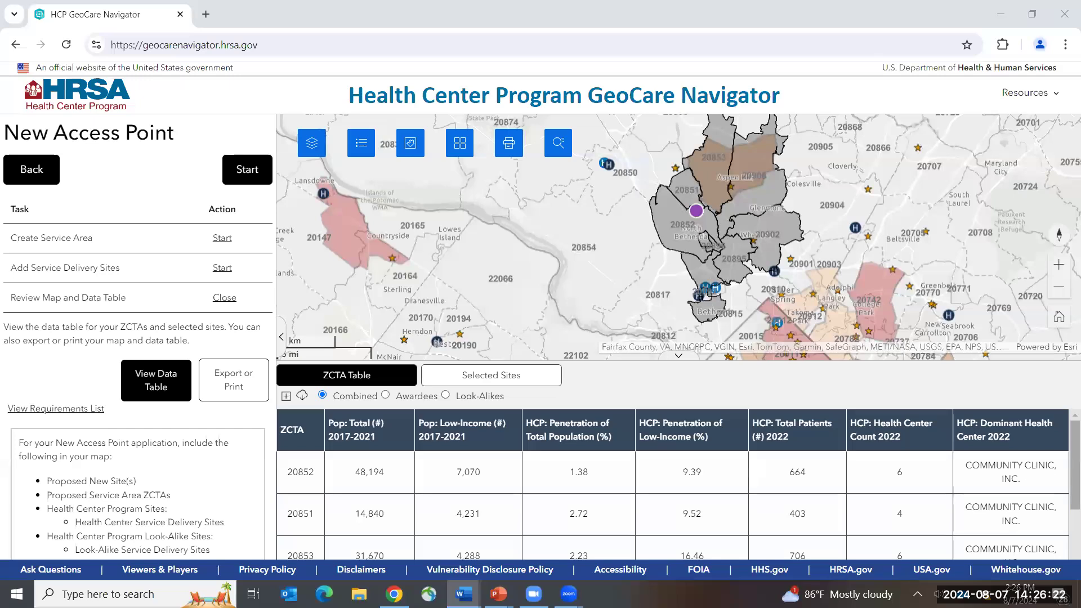
key(alt+Tab)
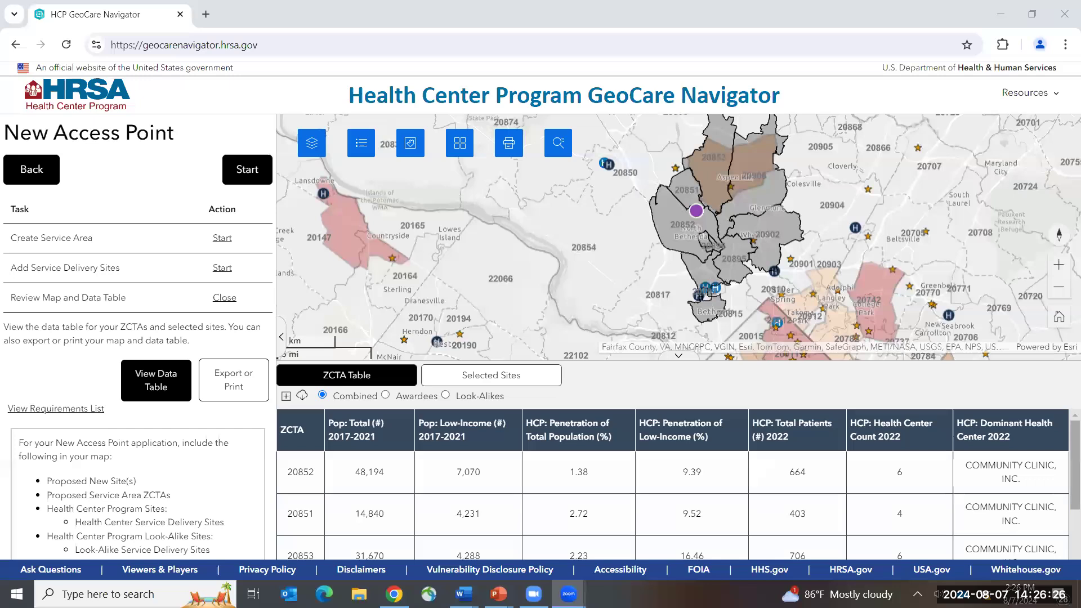
key(alt+Tab)
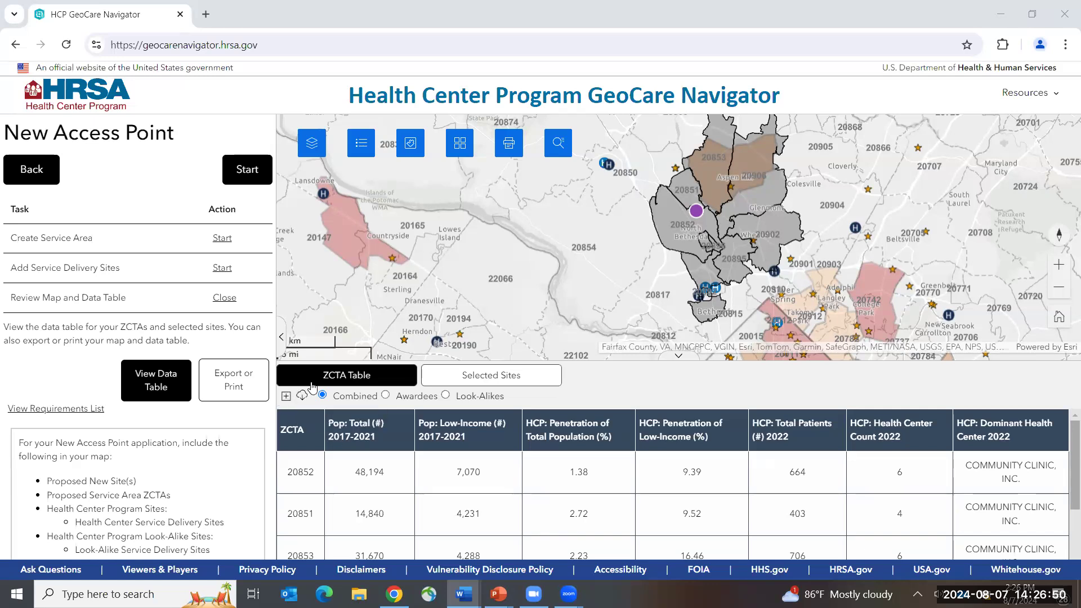
Browse the available ZCTA table columns and add HCP: Uninsured (%) 2022 to the data table
click(285, 401)
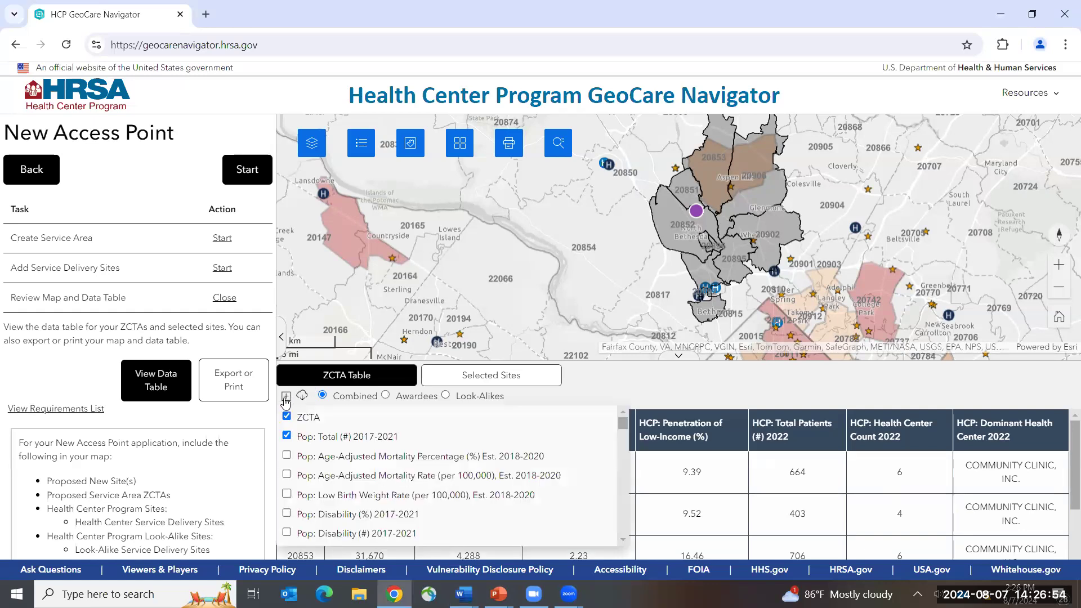
scroll(392, 461, down, 3)
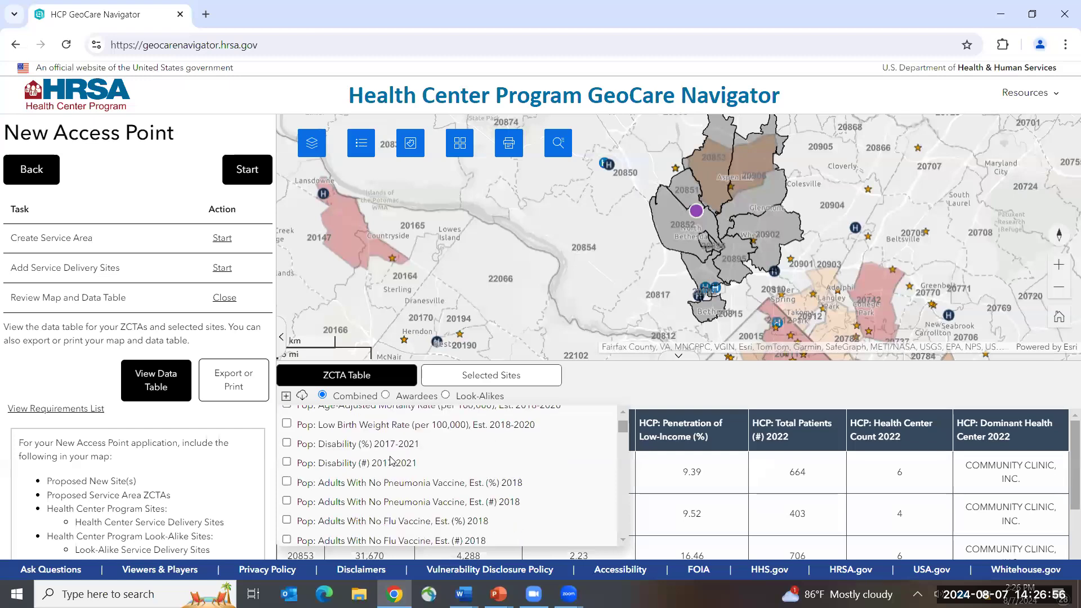
scroll(392, 461, down, 1)
scroll(392, 461, down, 5)
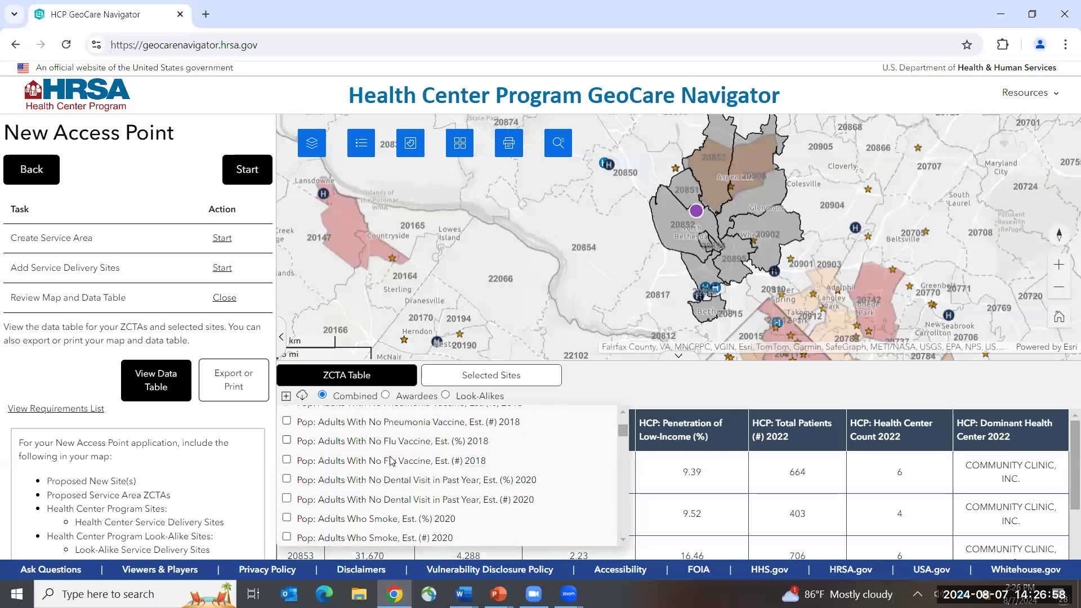
scroll(392, 461, down, 3)
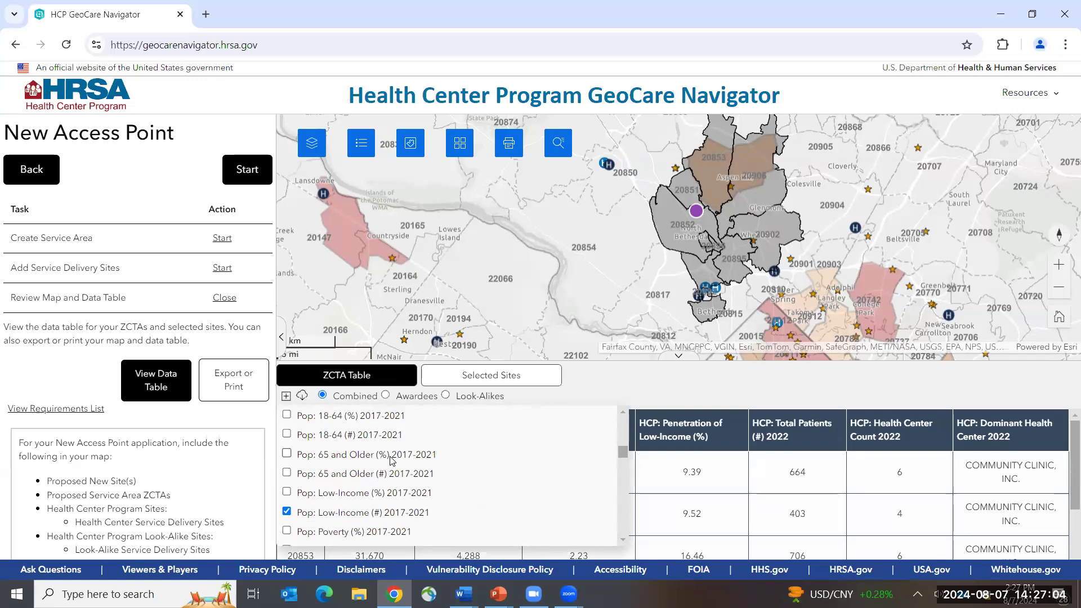
scroll(393, 461, down, 5)
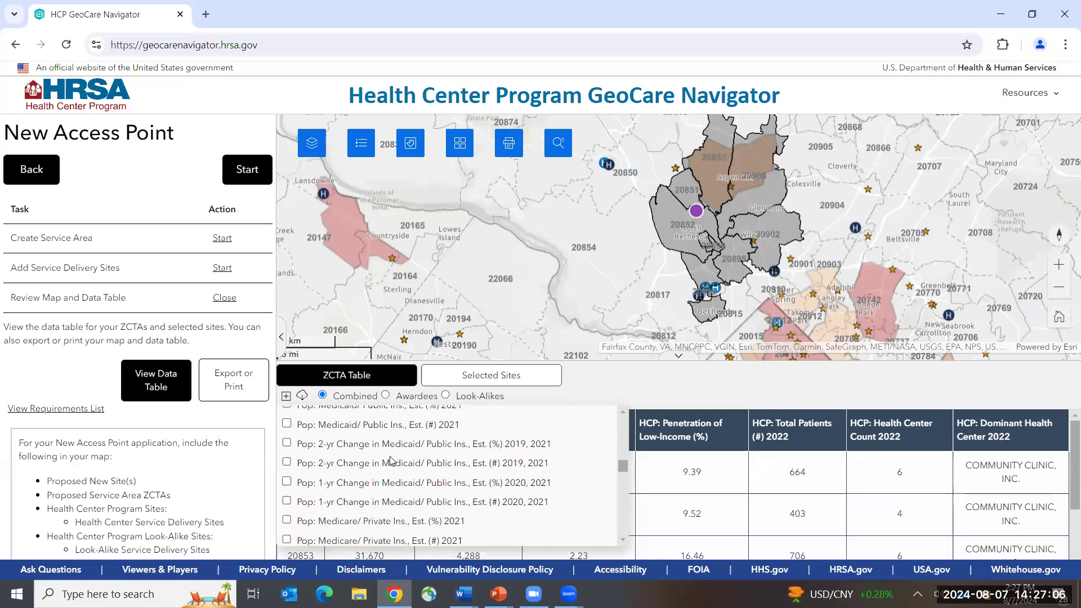
scroll(393, 461, down, 10)
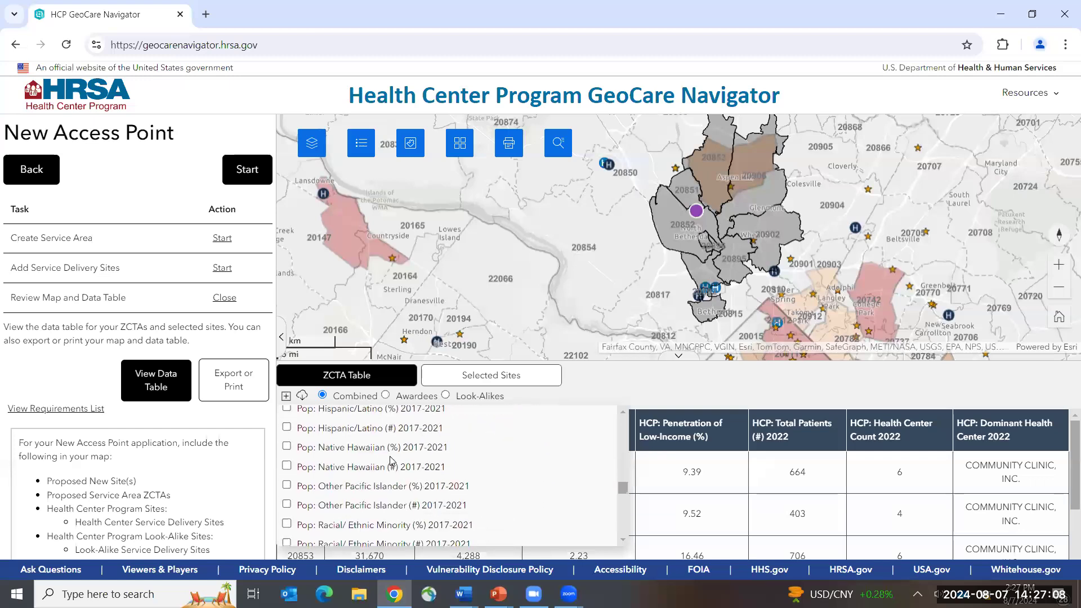
scroll(393, 461, down, 10)
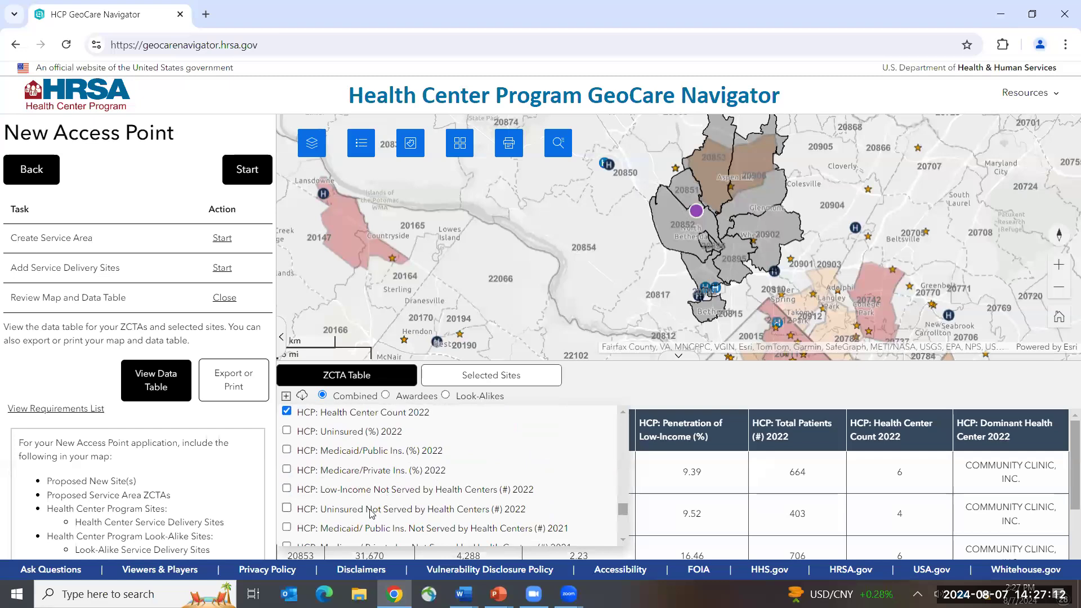
scroll(371, 513, down, 4)
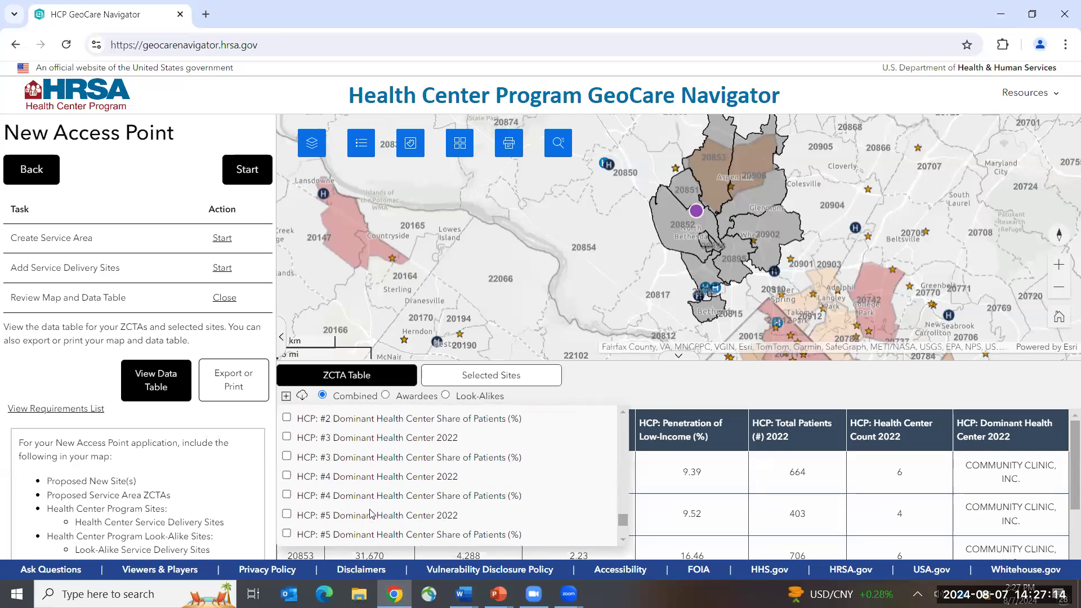
scroll(371, 514, up, 4)
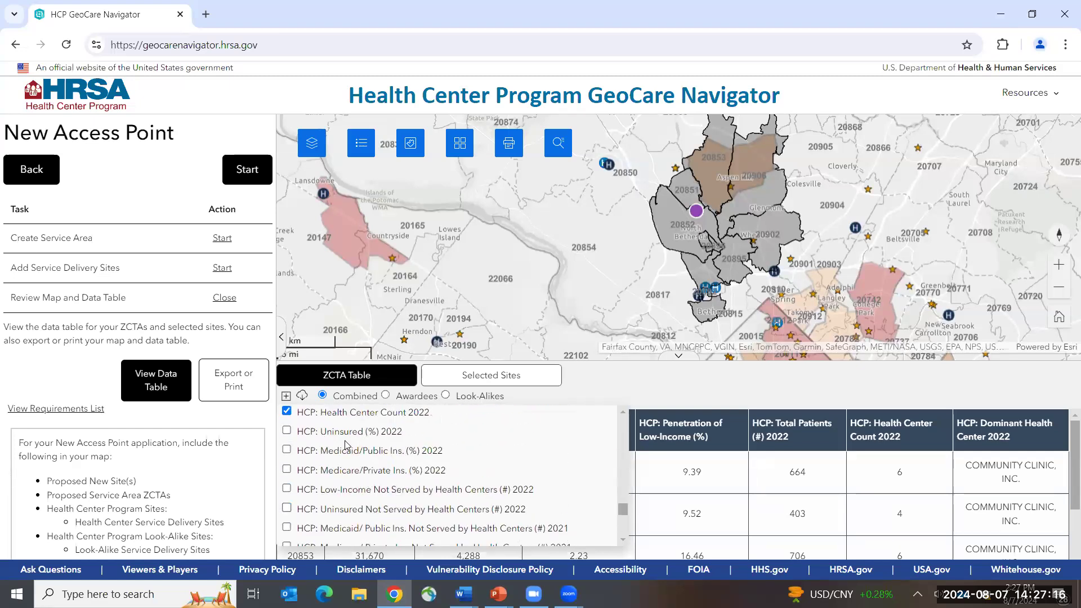
click(287, 432)
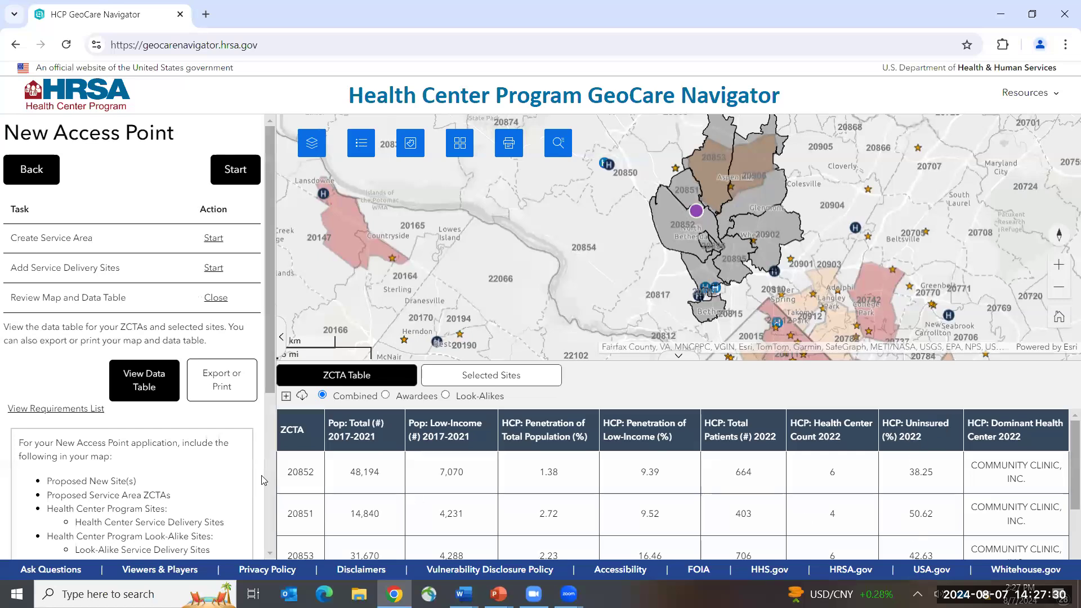
Remove the HCP: Uninsured (%) 2022 column from the ZCTA table and close the column list
click(286, 396)
scroll(308, 442, down, 5)
scroll(307, 442, down, 10)
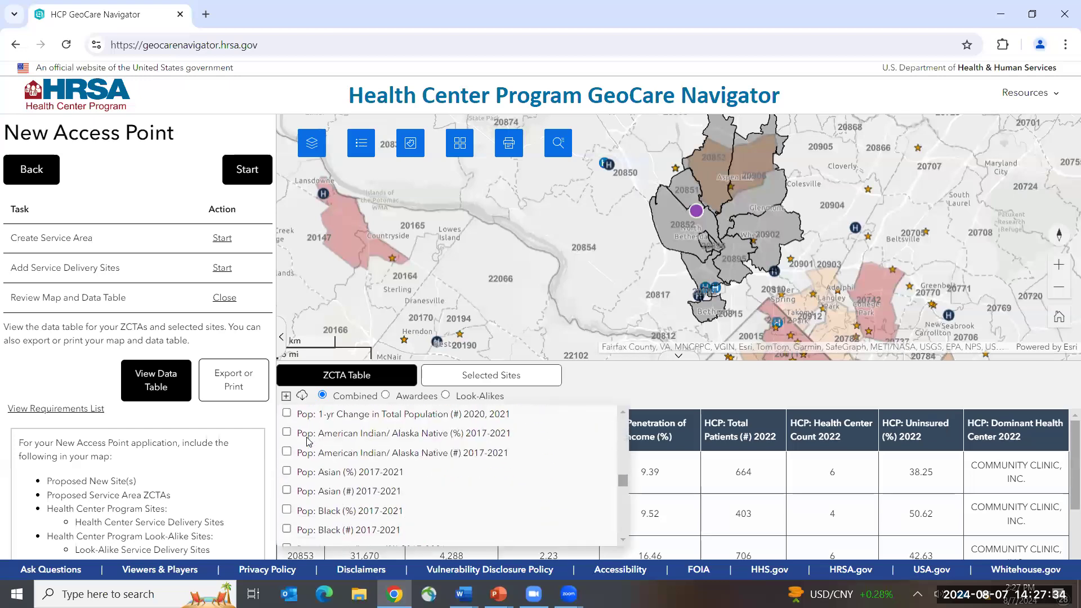
click(285, 397)
click(285, 397)
scroll(330, 488, down, 15)
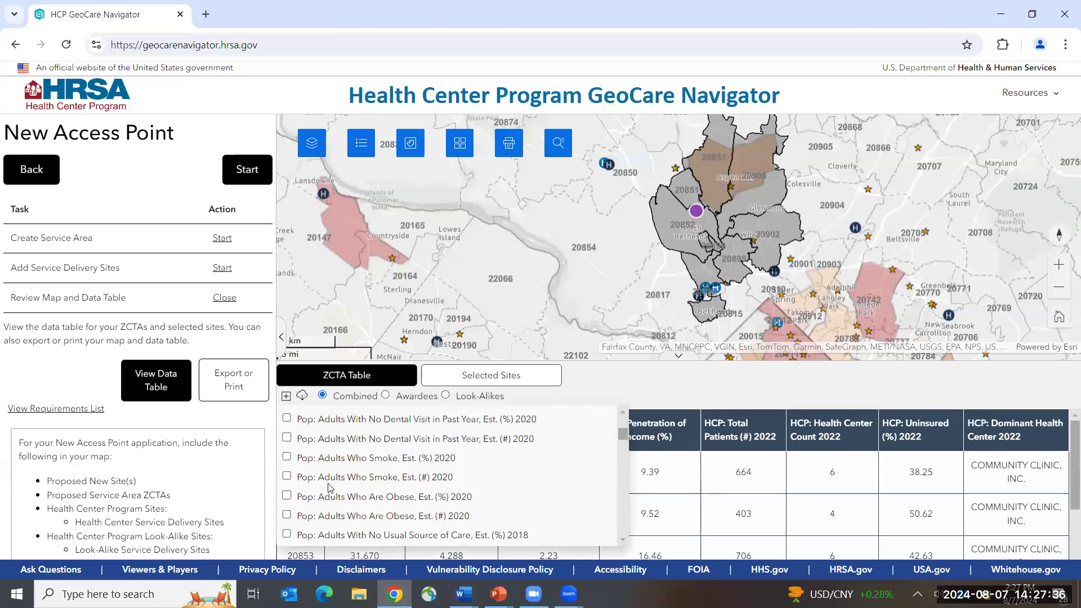
scroll(330, 488, down, 15)
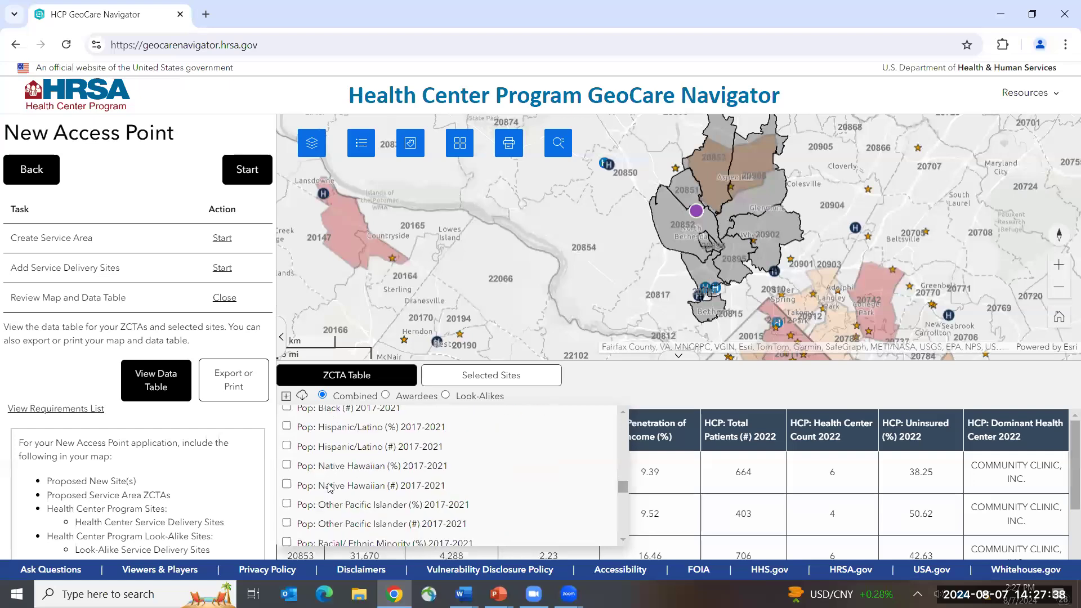
scroll(330, 488, up, 1)
click(287, 501)
click(677, 401)
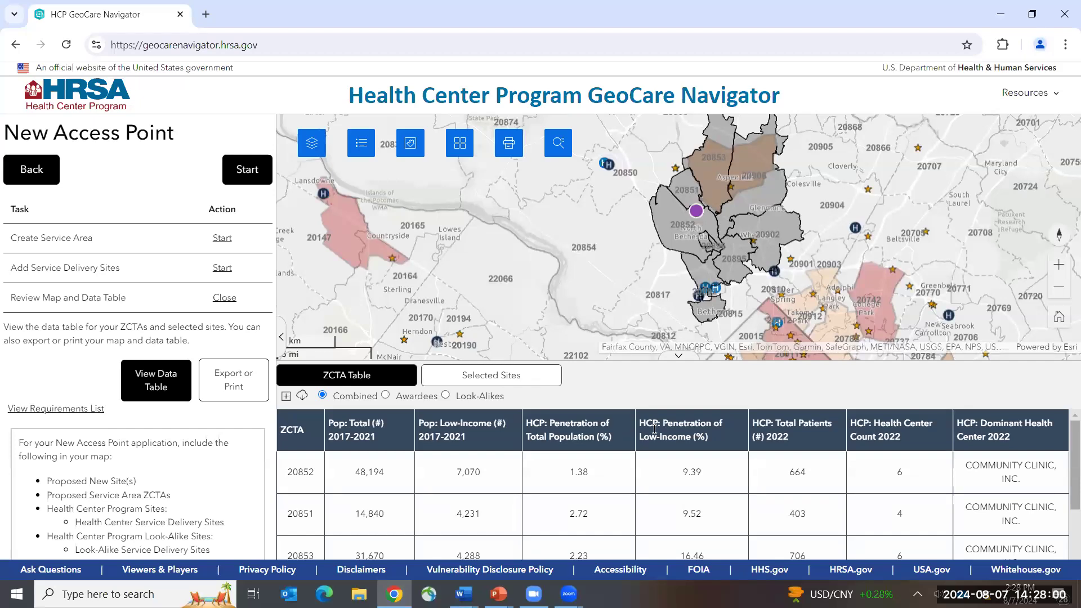
Download the ZCTA table as a CSV file and collapse the data table so the map fills the area
click(303, 396)
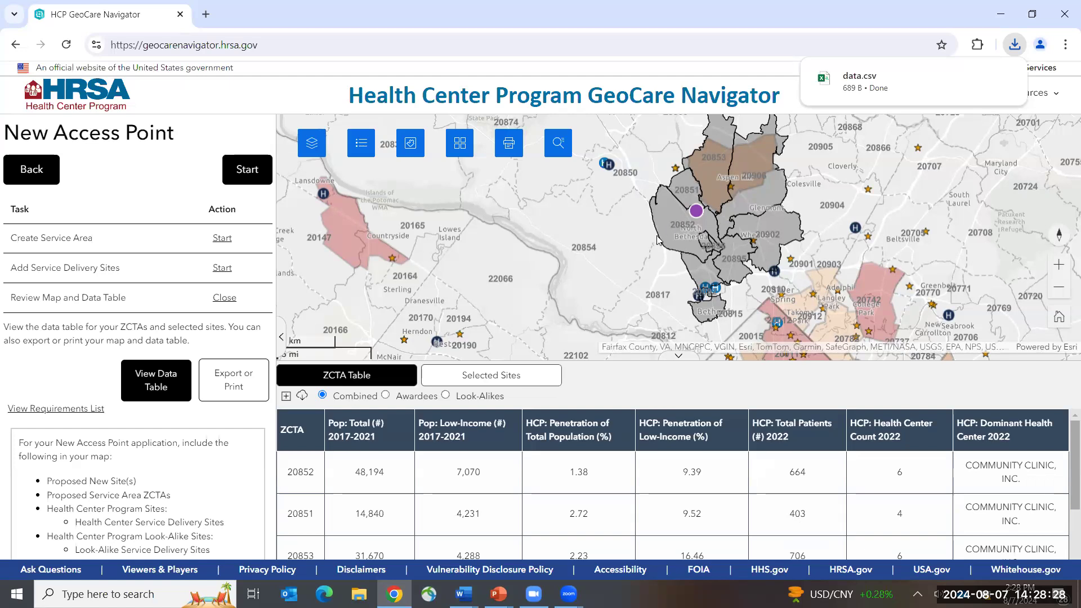
click(682, 361)
drag(841, 277, 812, 299)
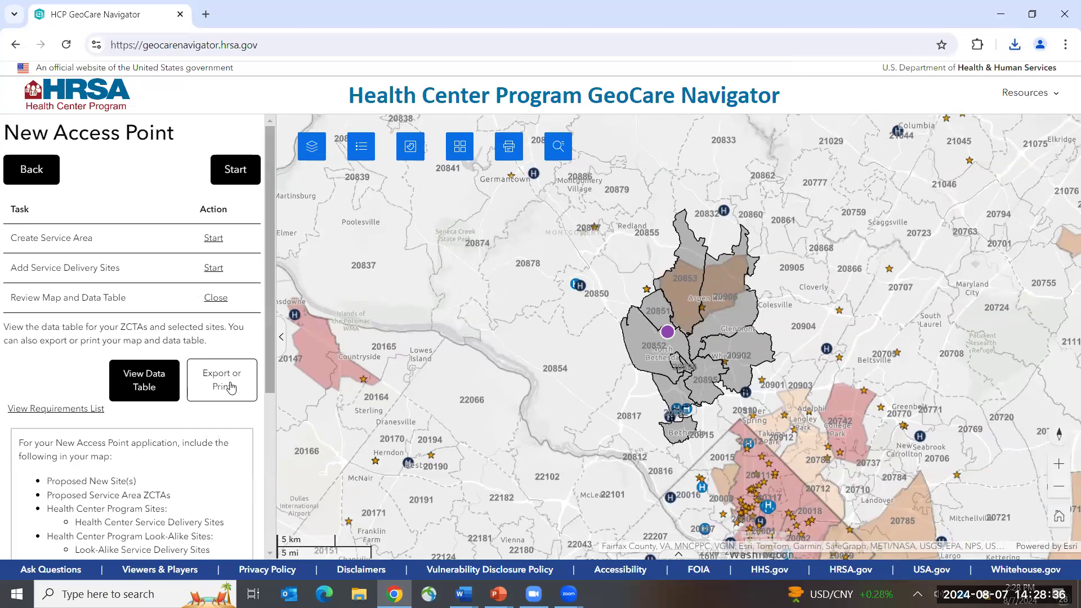
Open the Print Report tool, enlarge its window and move it clear of the service area on the map
click(513, 151)
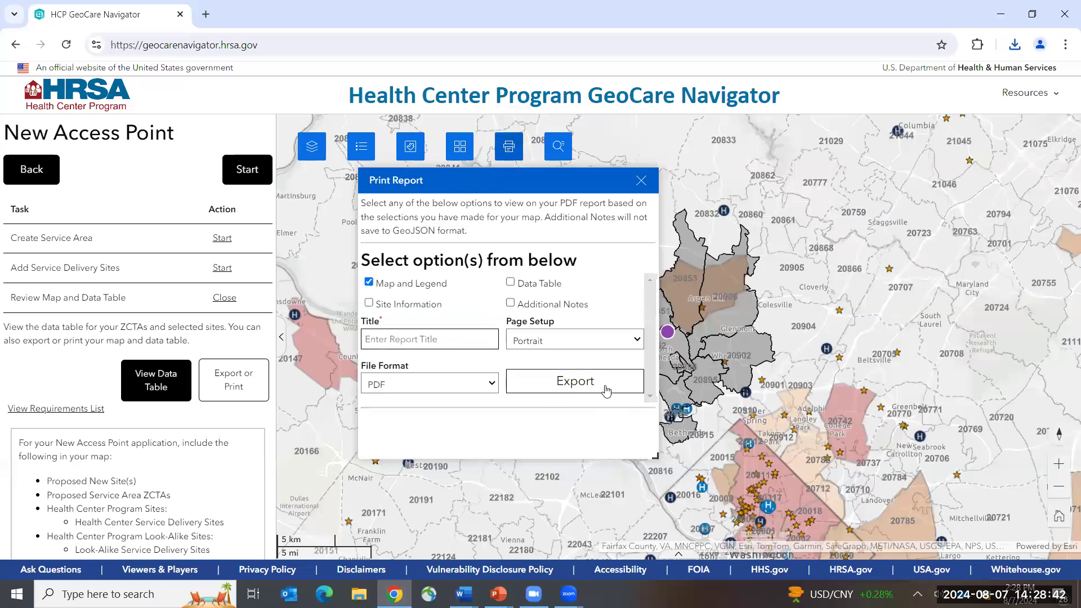
drag(655, 456, 728, 492)
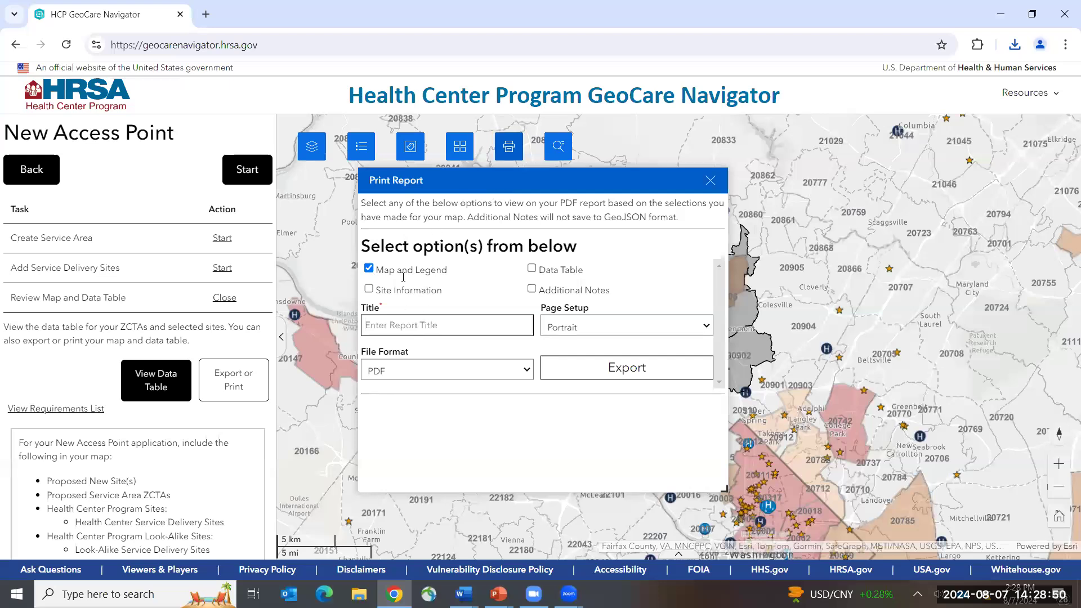
drag(504, 181, 162, 170)
drag(239, 169, 284, 174)
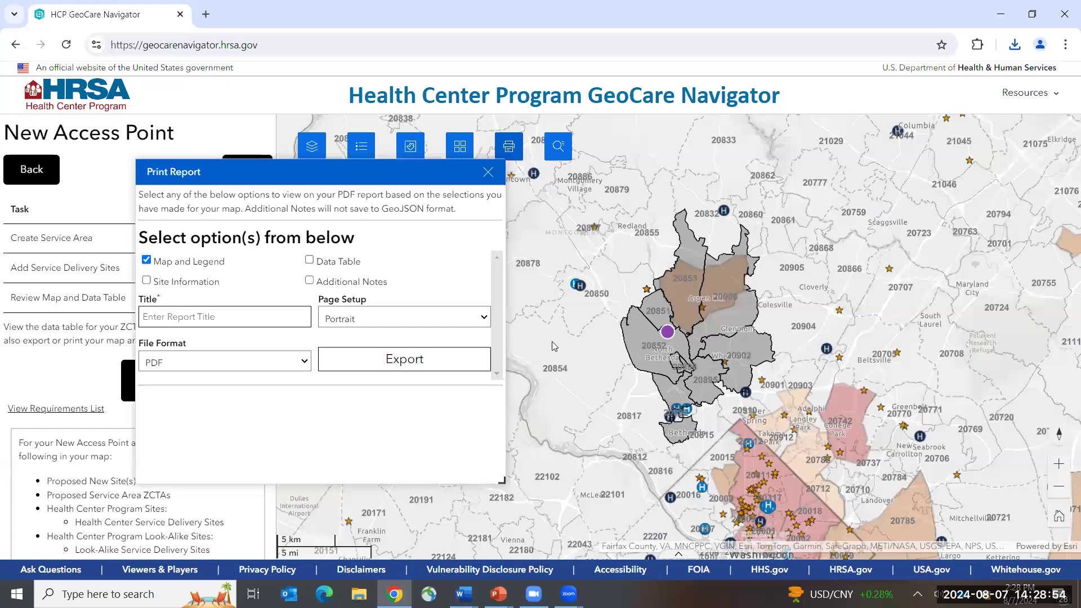
Zoom and pan the map so the whole service area is framed closely for the report
scroll(718, 356, up, 1)
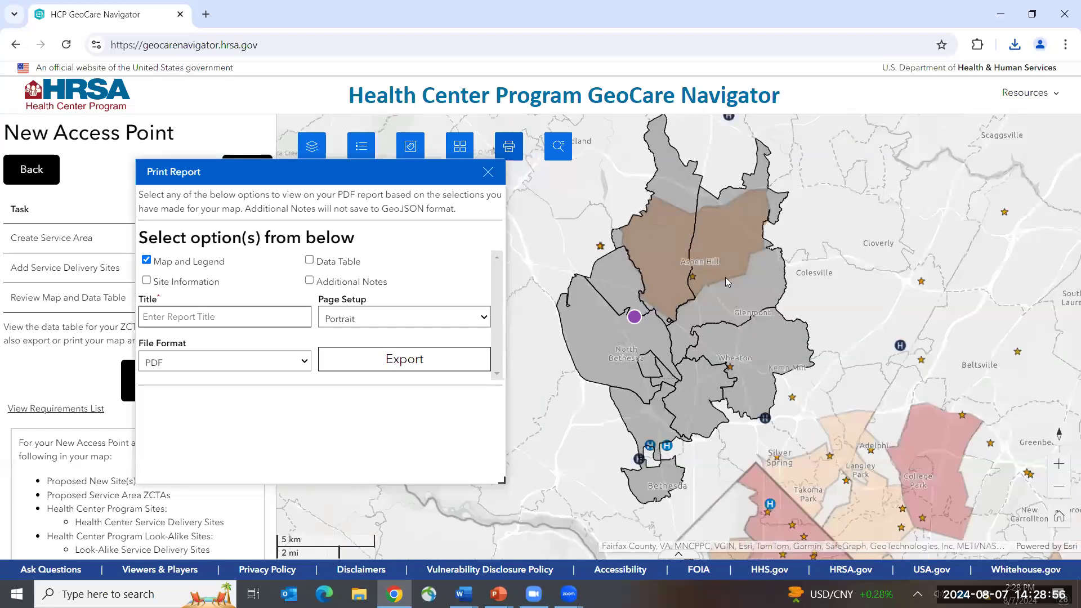
scroll(725, 277, up, 1)
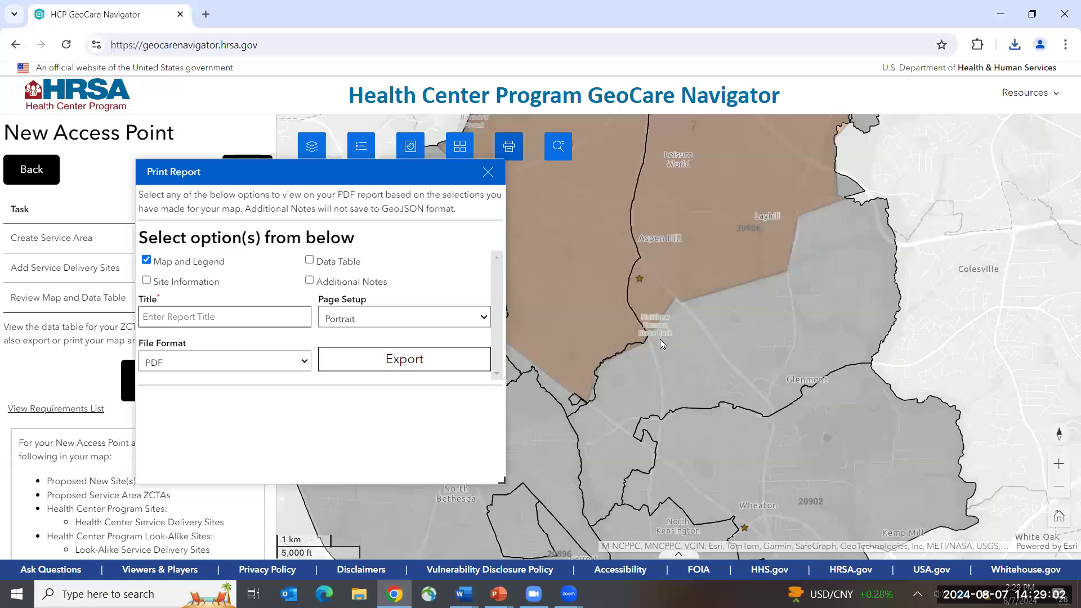
scroll(660, 339, down, 5)
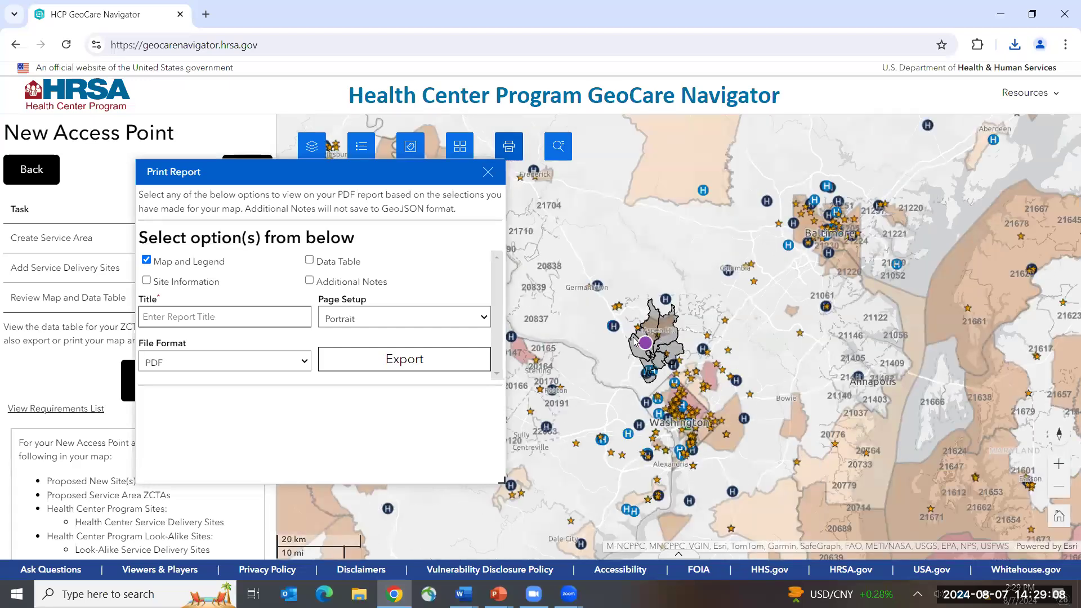
scroll(639, 336, up, 4)
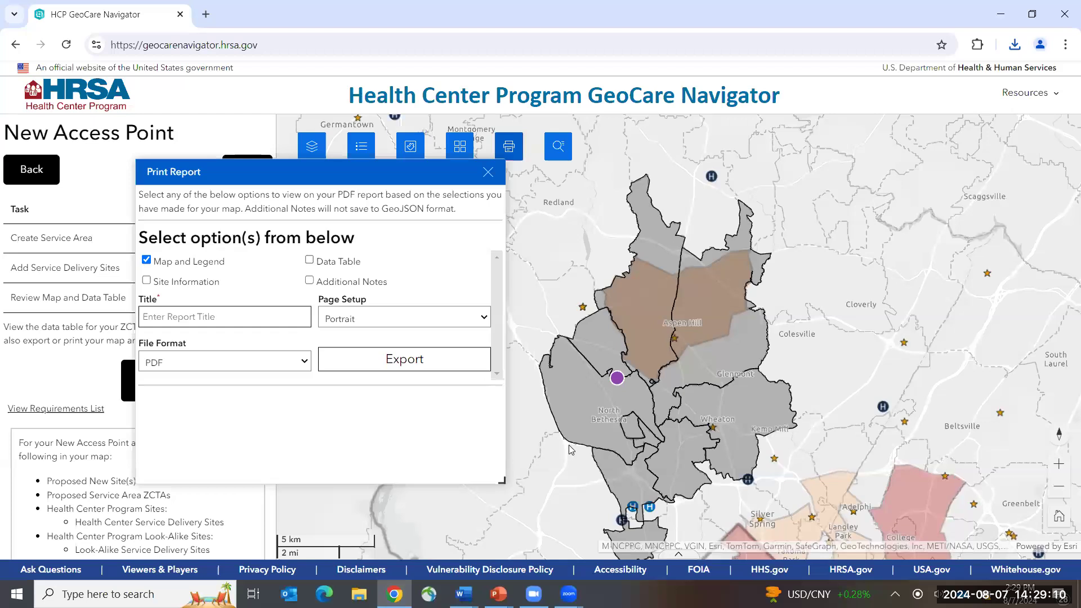
drag(577, 418, 573, 389)
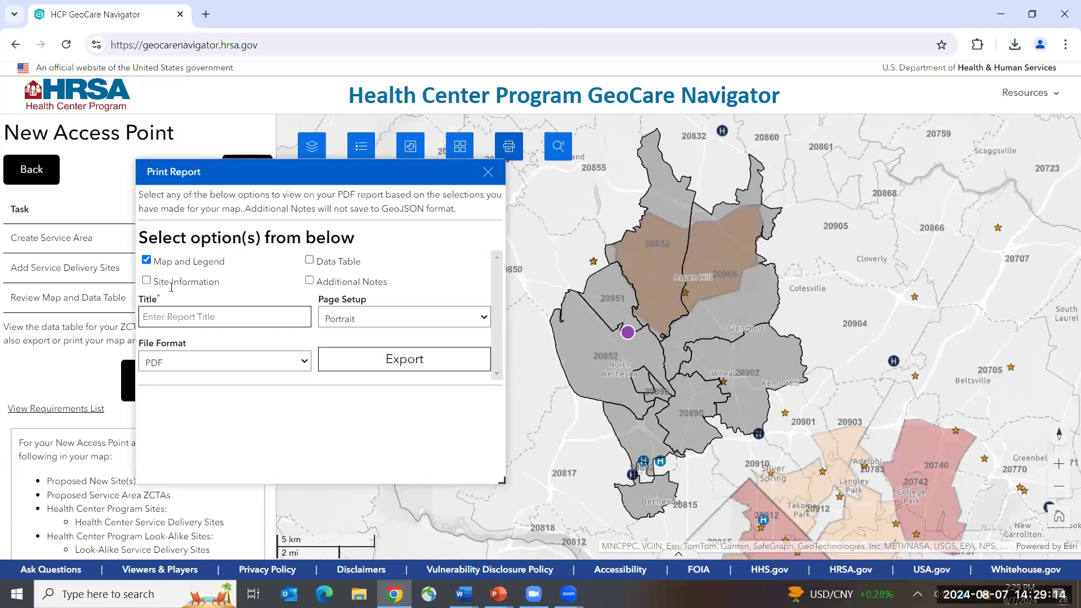
Include Site Information, Data Table and Additional Notes in the report, and enter "Test" as the additional note
click(147, 280)
click(309, 262)
click(310, 281)
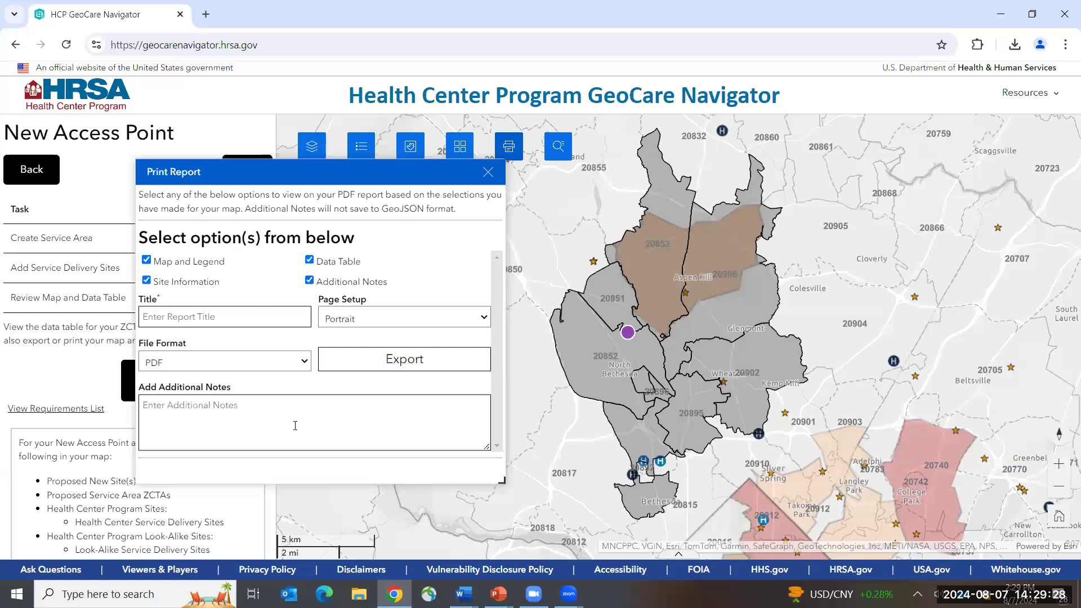
click(224, 417)
text(tEST)
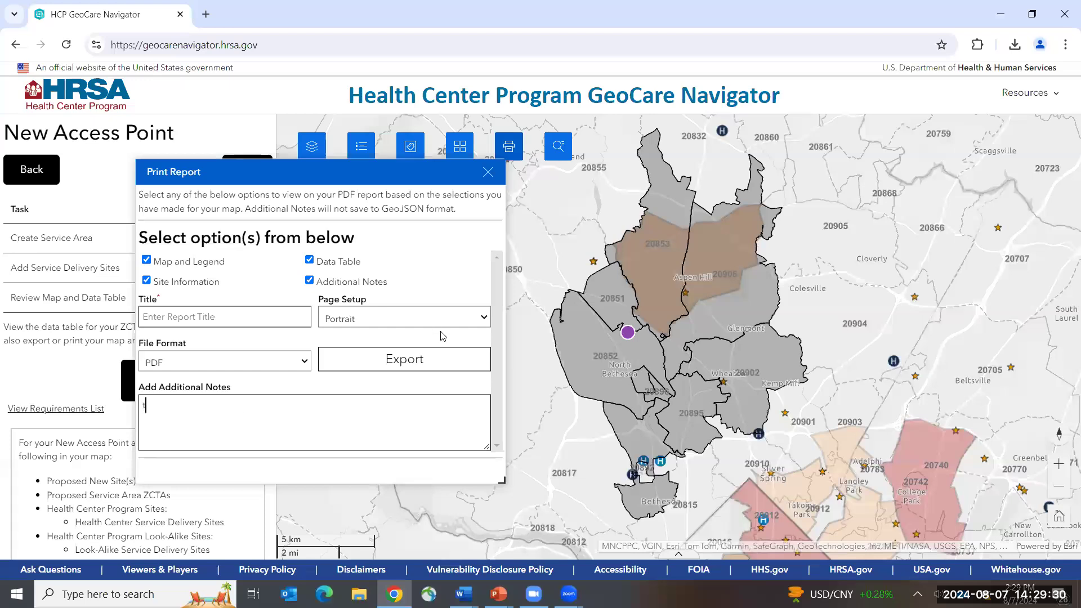
key(BackSpace)
key(BackSpace)
key(BackSpace)
key(BackSpace)
text(Test)
Title the report "Training" and export it as a portrait PDF
click(290, 319)
text(Training)
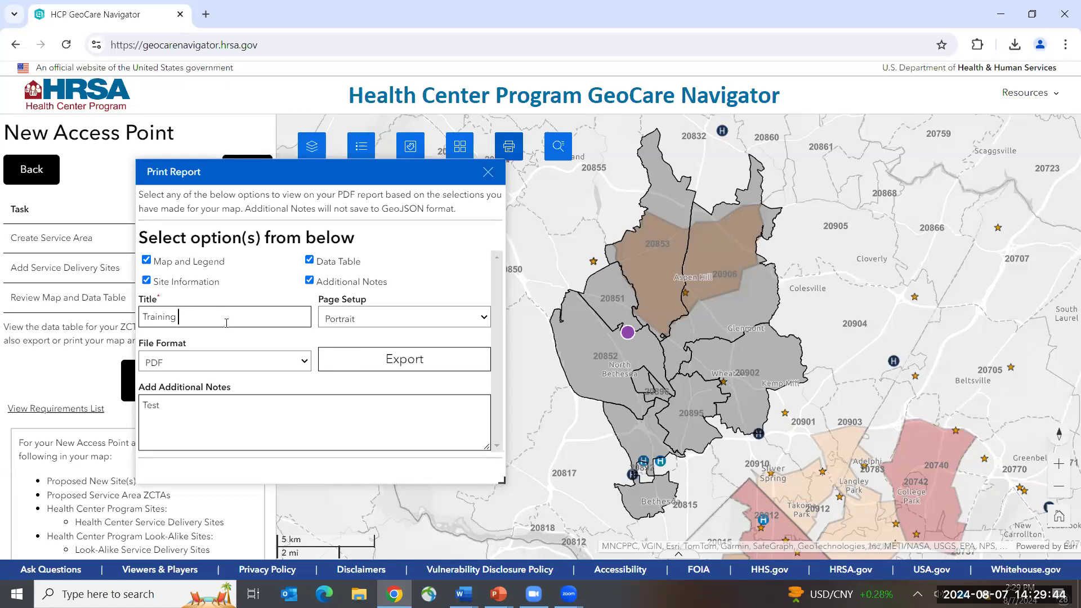
click(363, 363)
Open the downloaded Training_.pdf, review its map, legend, data table, site information and additional notes pages, and close it
click(1015, 44)
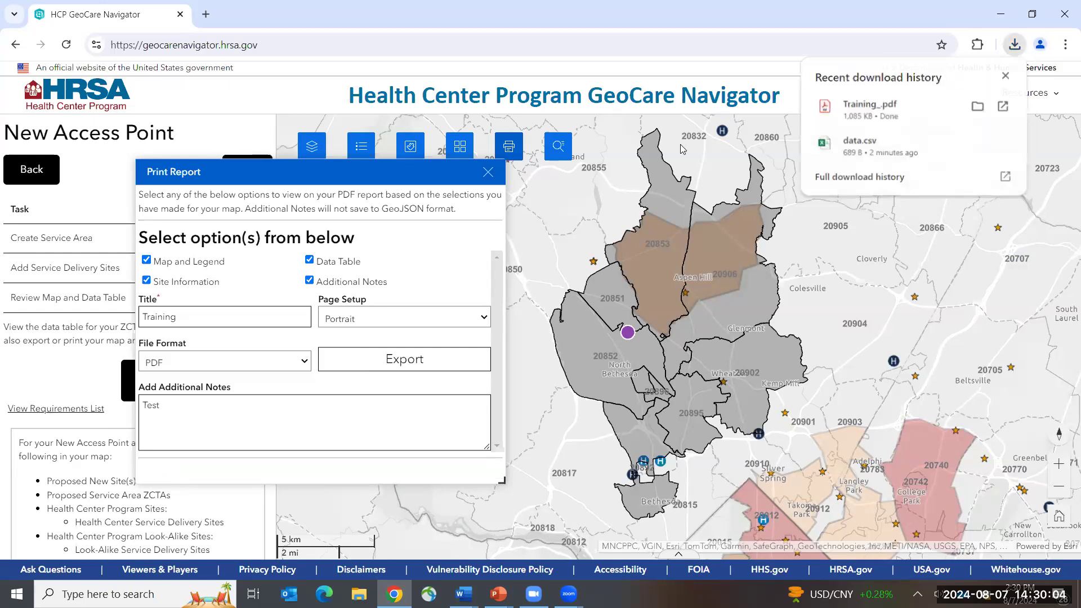
click(884, 104)
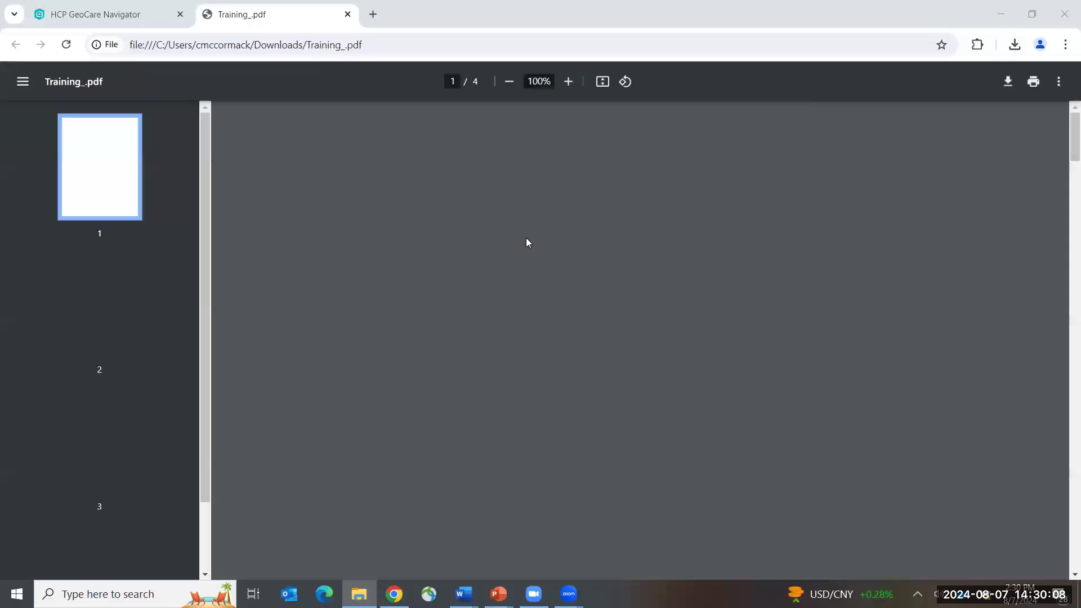
scroll(594, 272, down, 5)
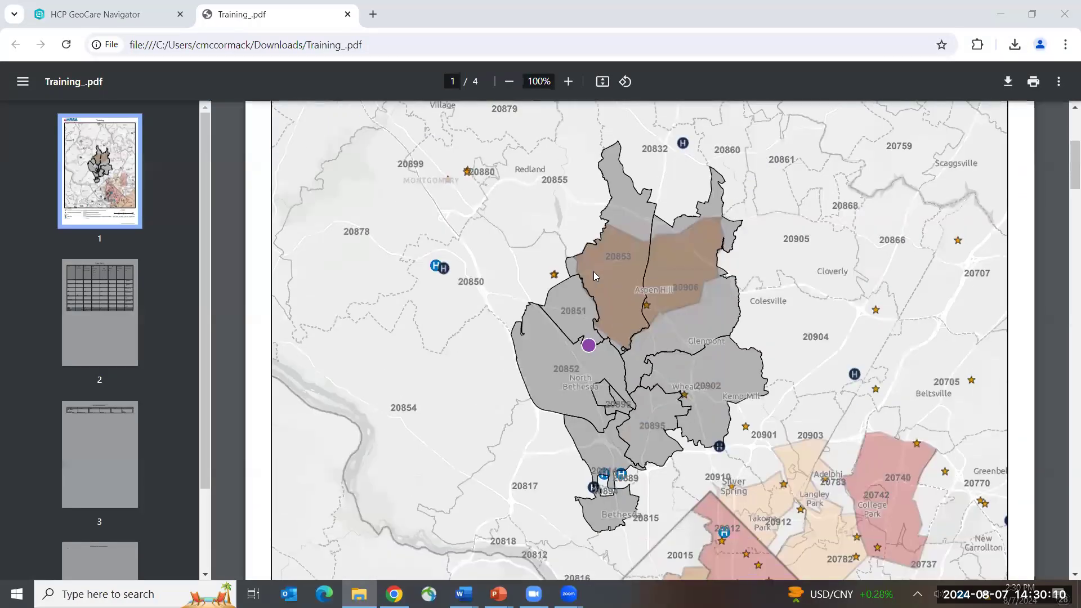
scroll(594, 272, down, 7)
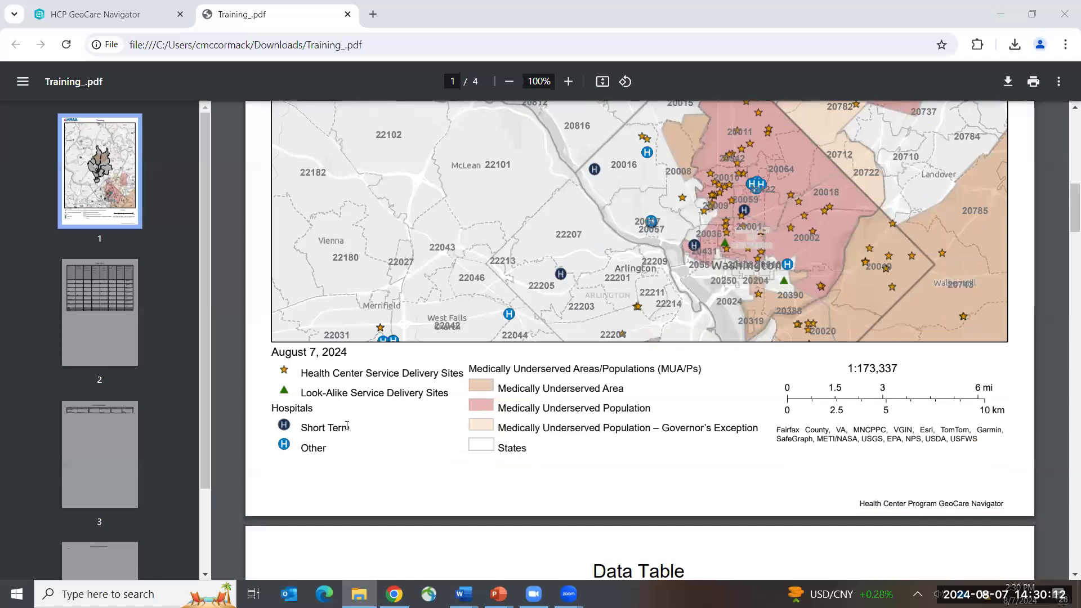
scroll(410, 312, down, 6)
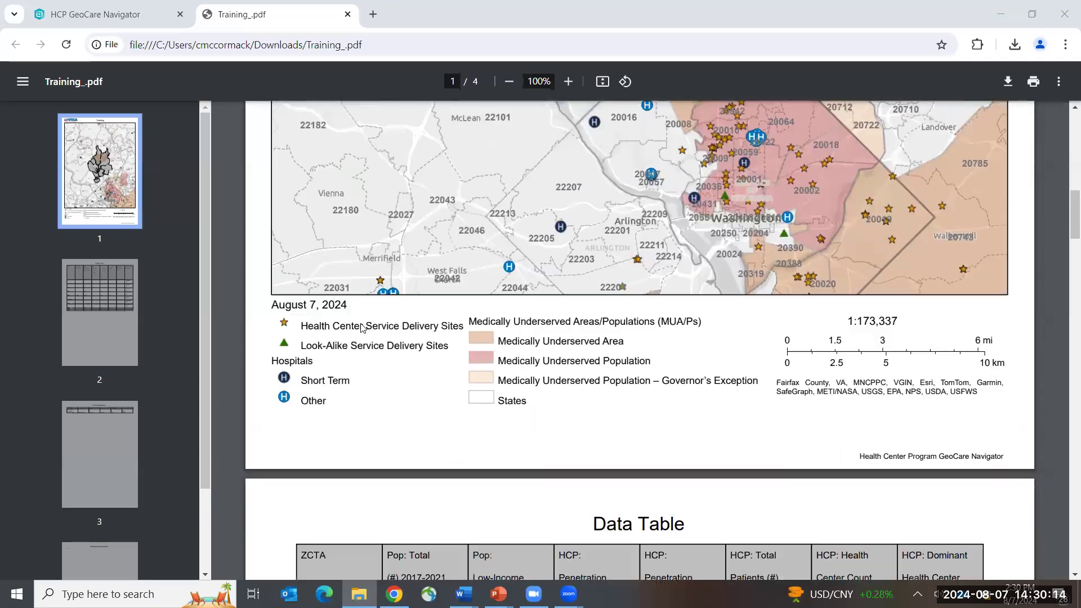
scroll(813, 397, down, 9)
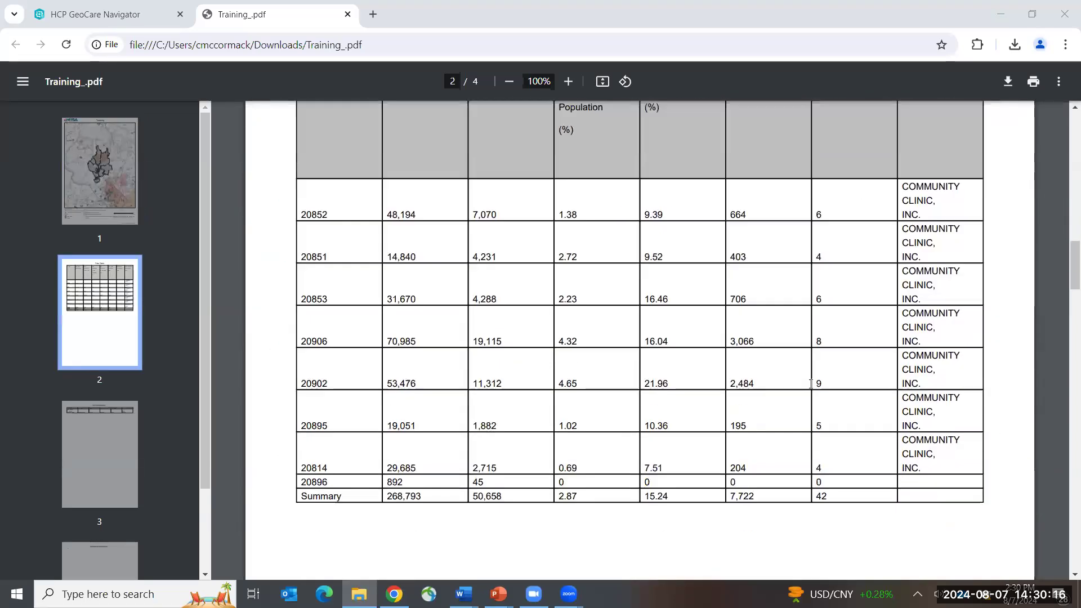
scroll(799, 225, up, 6)
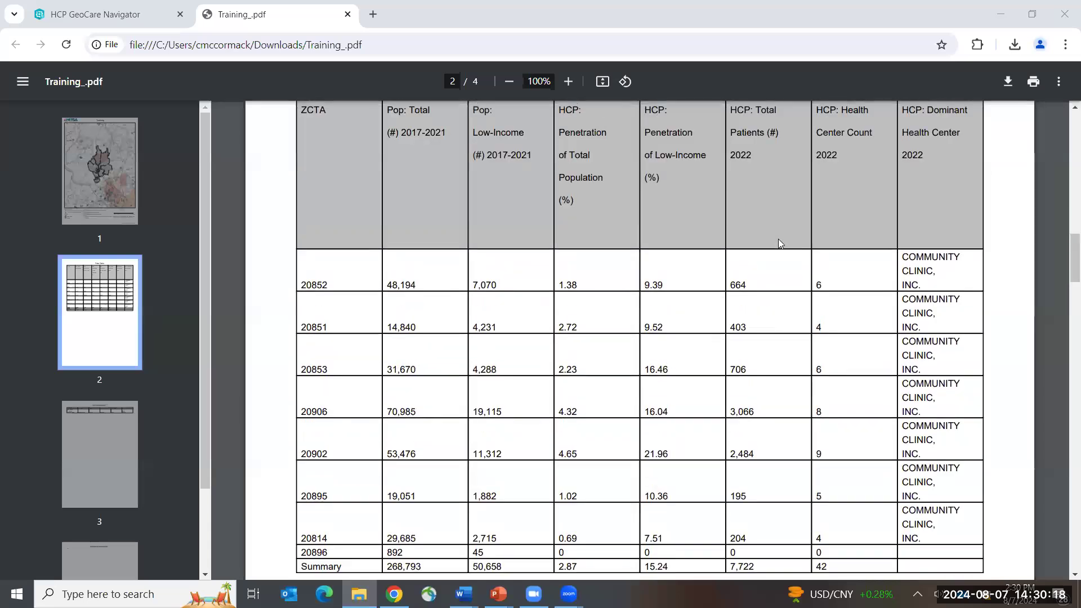
scroll(779, 243, down, 18)
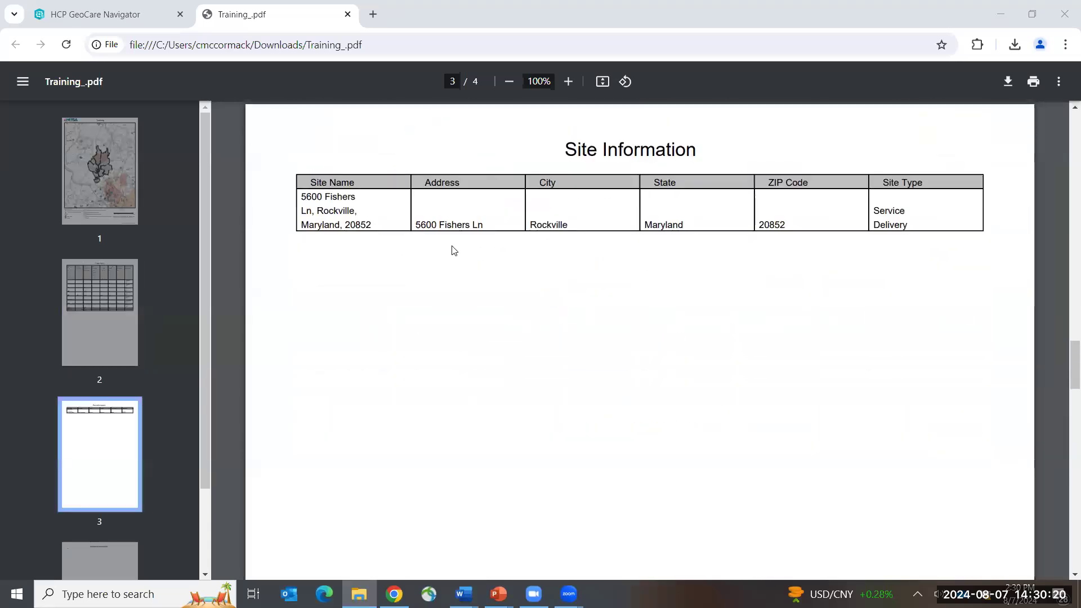
scroll(663, 276, down, 17)
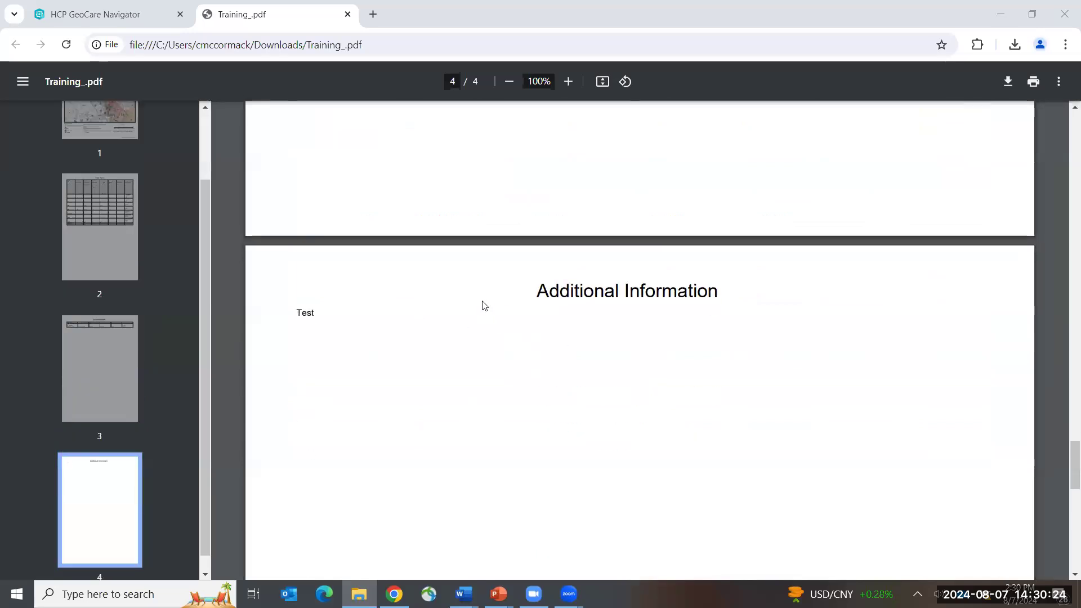
click(347, 14)
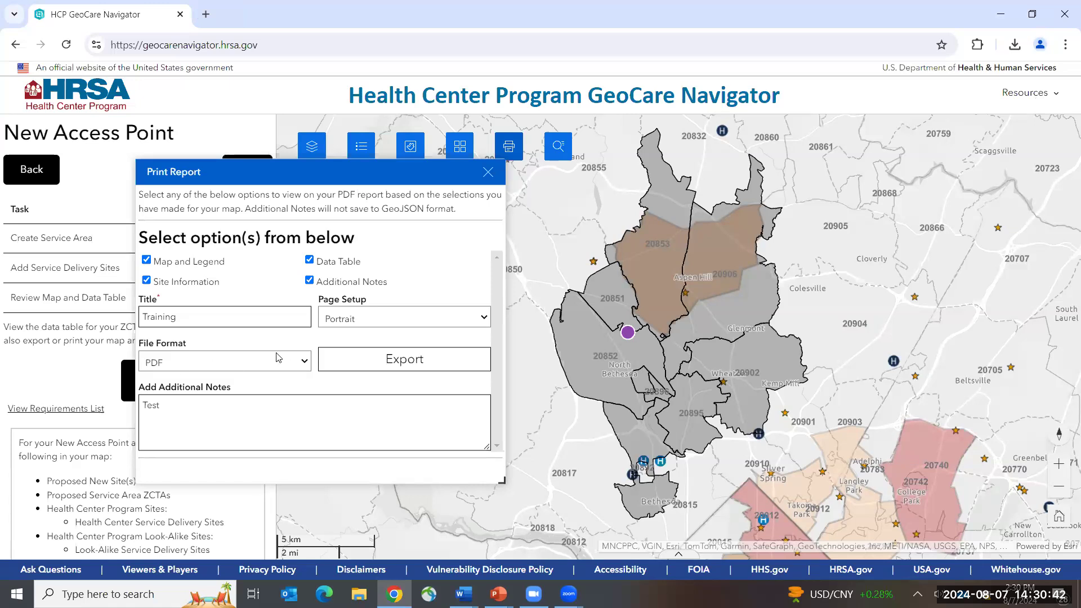
Set the report's file format to GeoJSON and close the Print Report tool without exporting
click(285, 366)
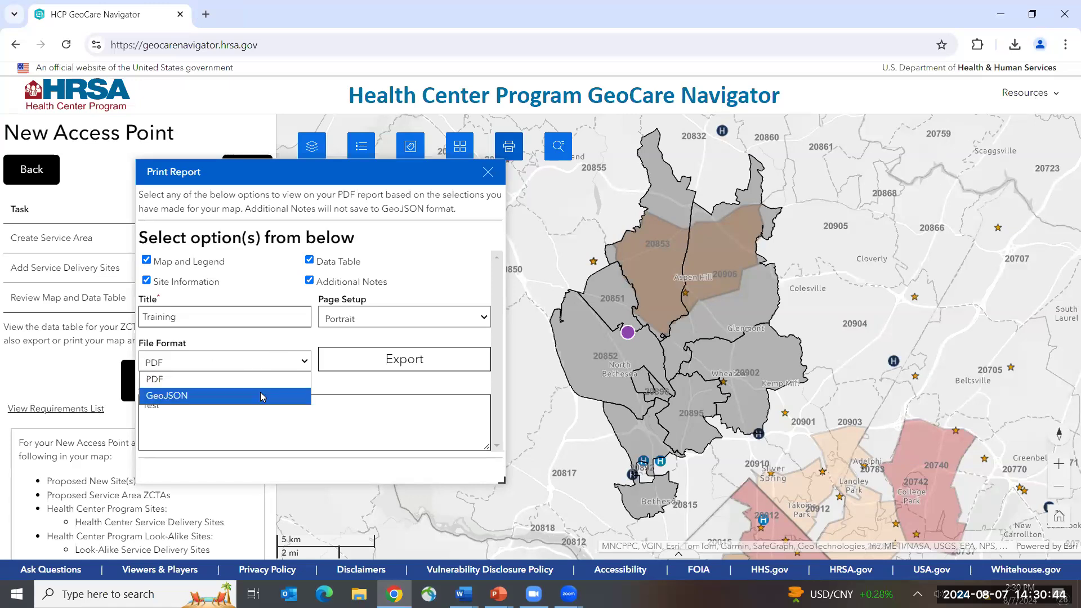
click(262, 397)
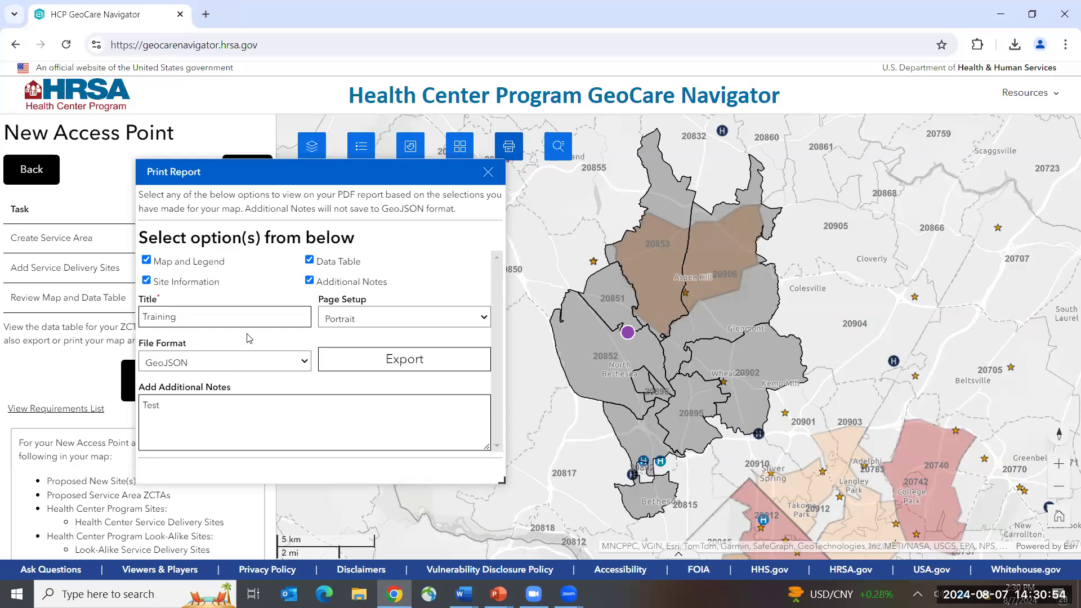
click(489, 173)
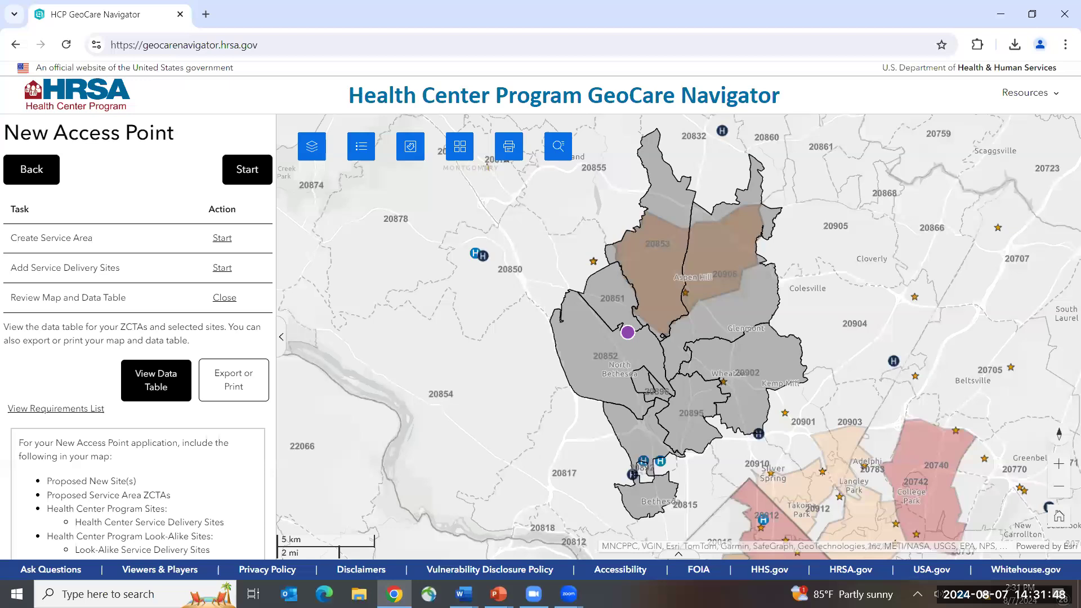
Open the Delete browsing data dialog from Chrome's privacy and security settings
click(1061, 47)
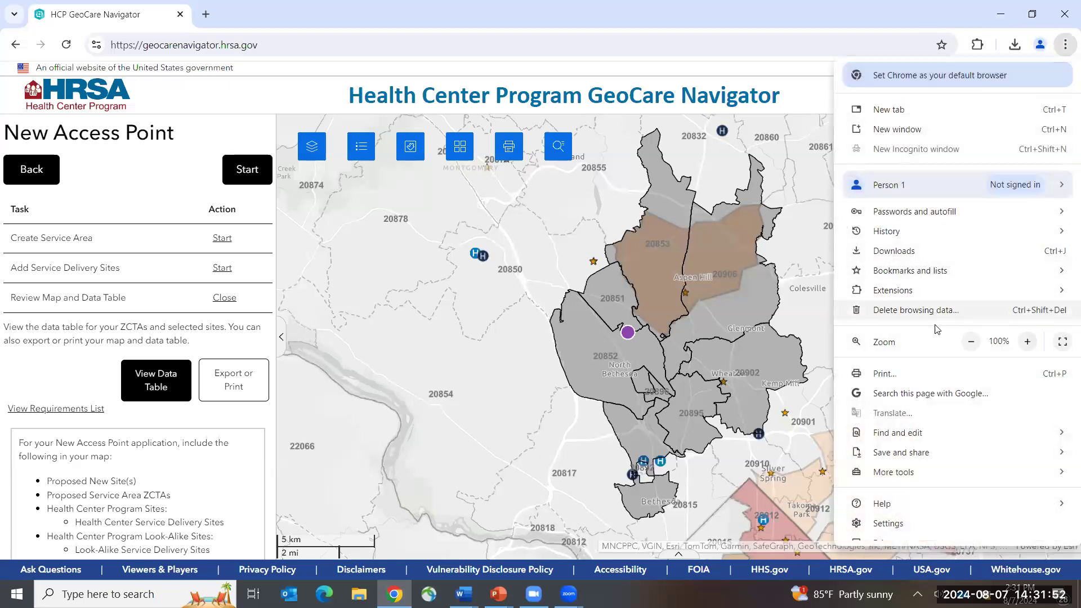
click(950, 532)
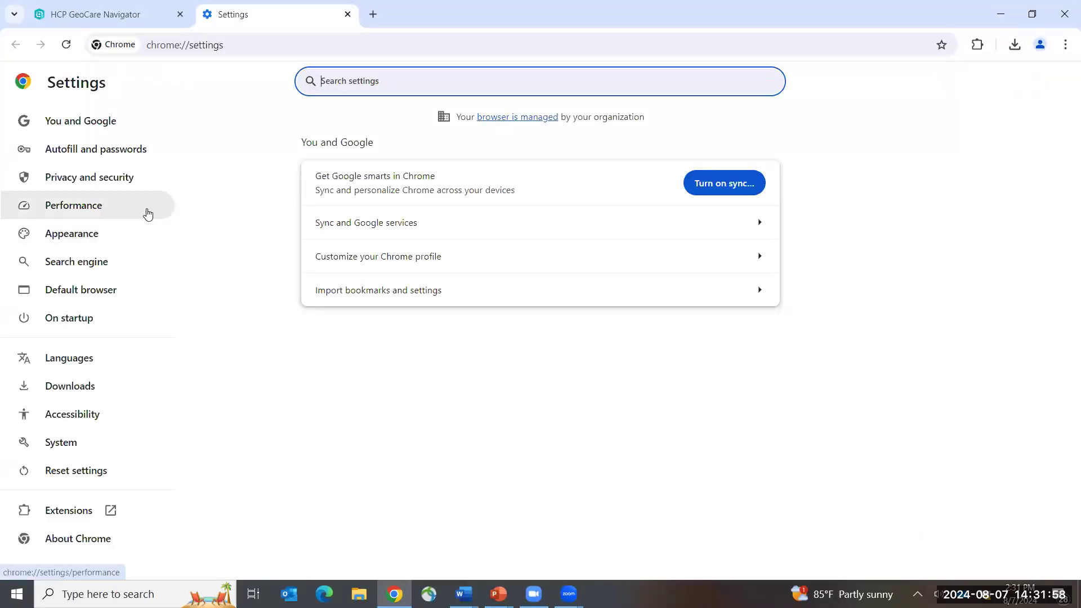
click(144, 185)
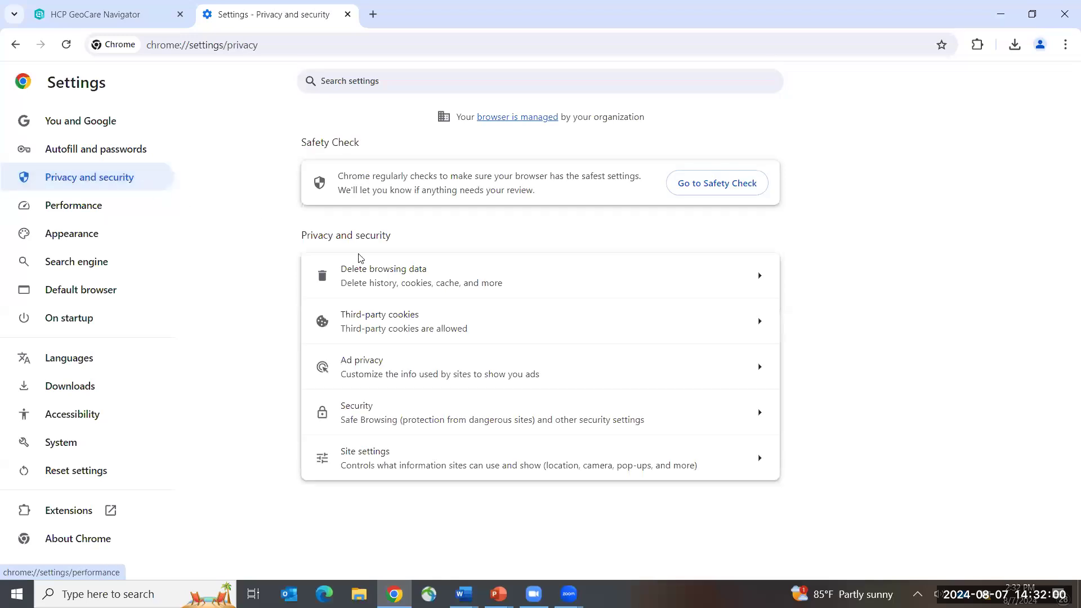
click(444, 286)
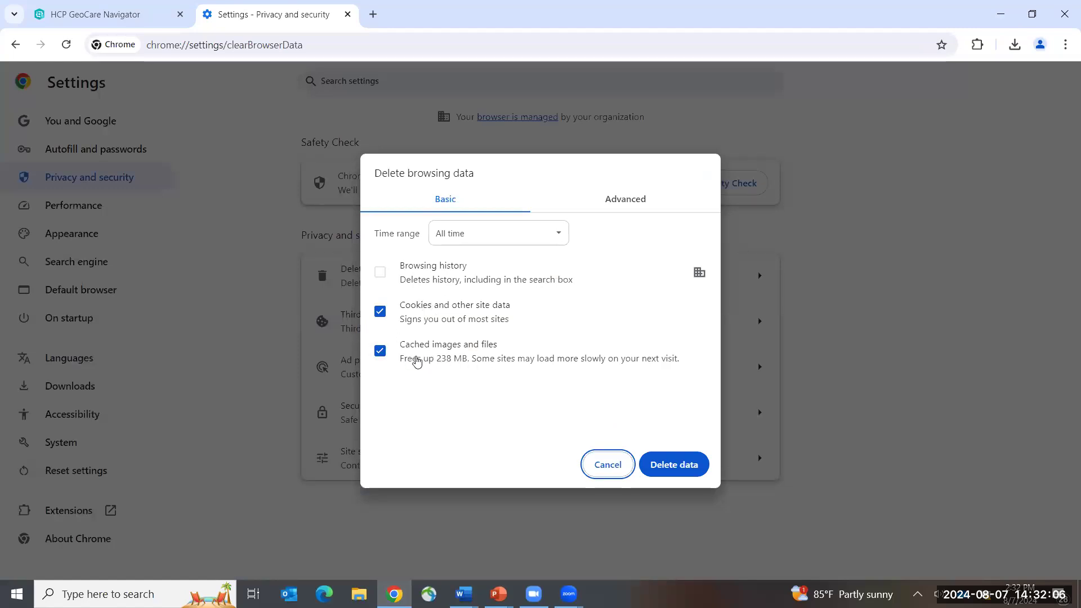
Delete cookies, other site data and cached images and files with the time range set to All time, and close the settings
click(517, 244)
click(490, 299)
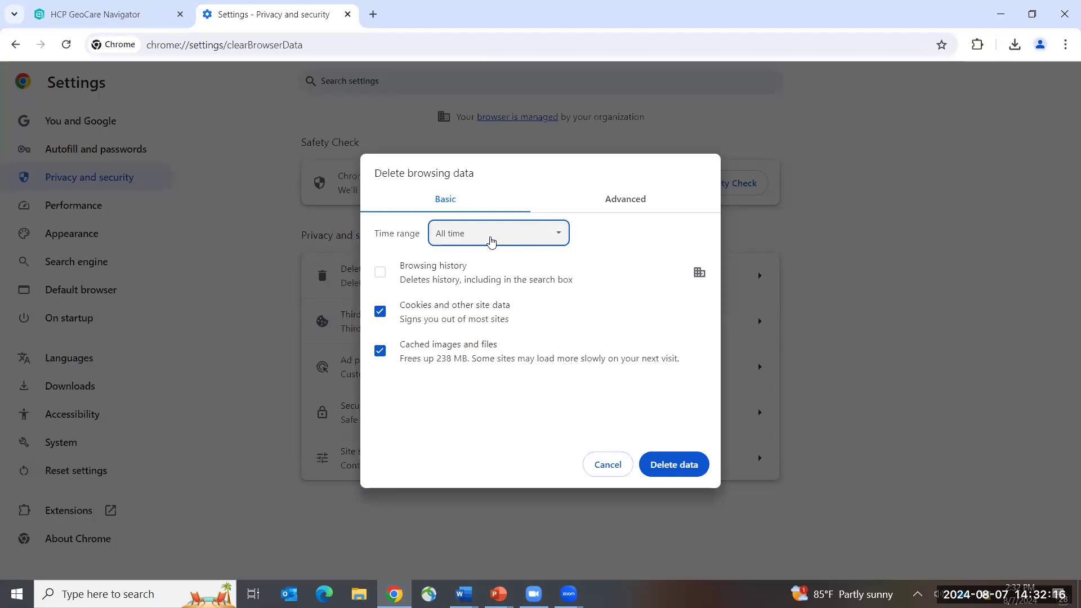
click(490, 241)
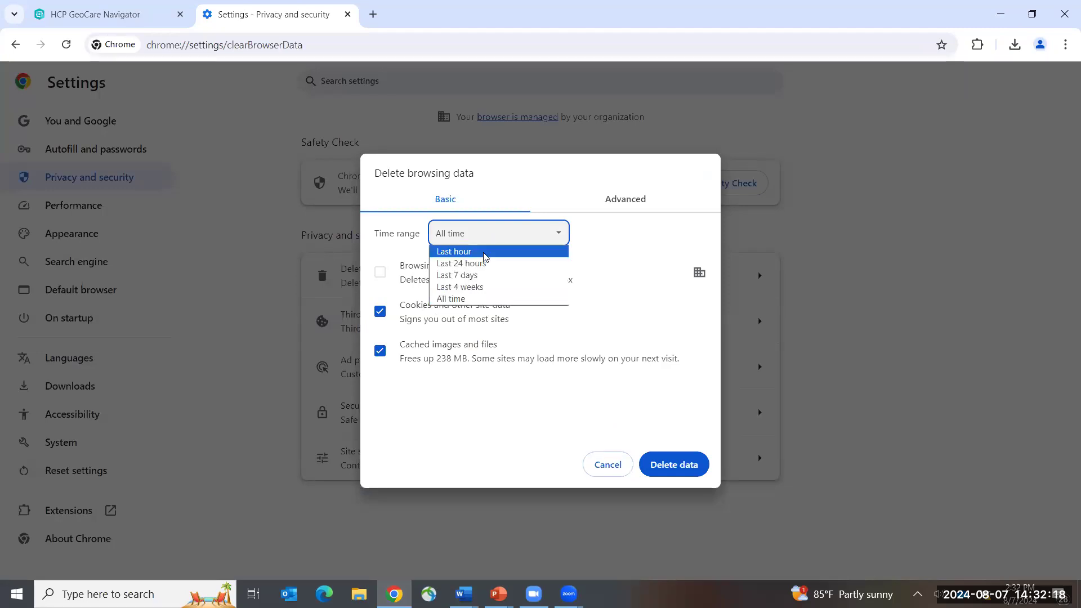
click(485, 251)
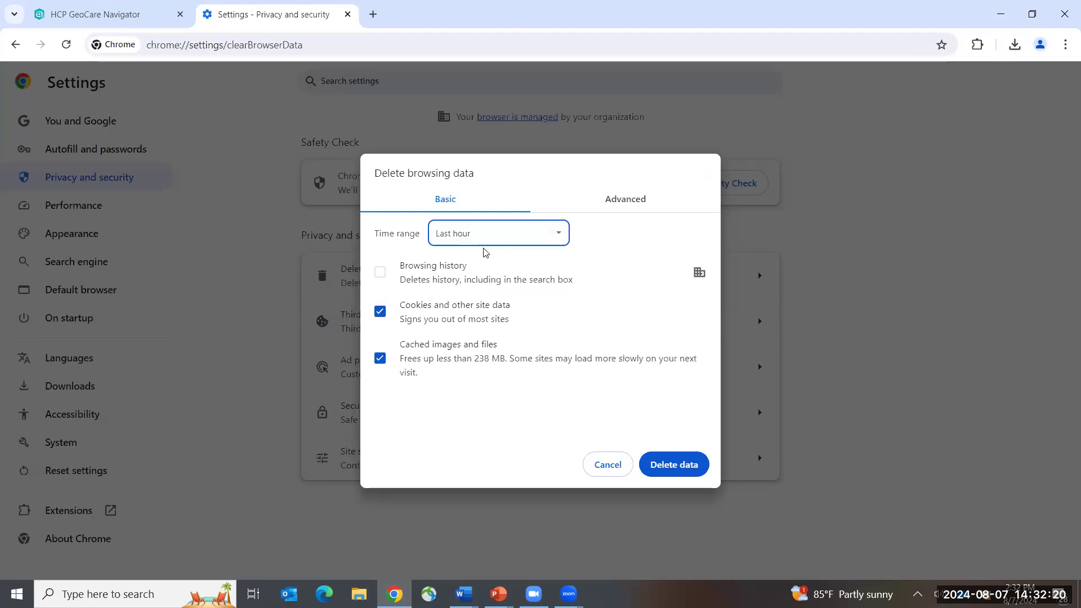
click(480, 239)
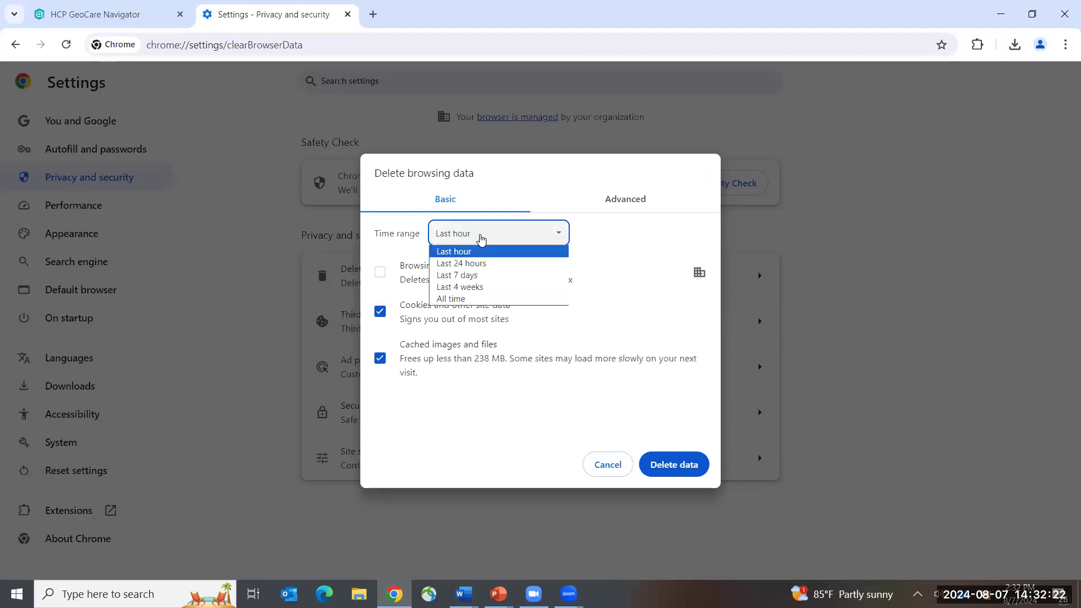
click(471, 302)
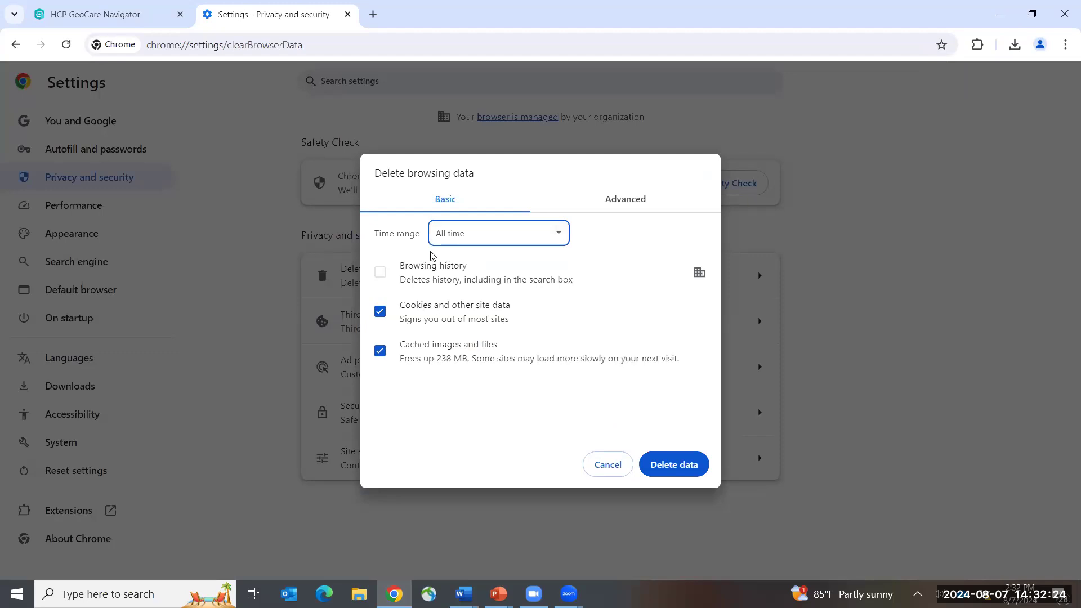
click(657, 469)
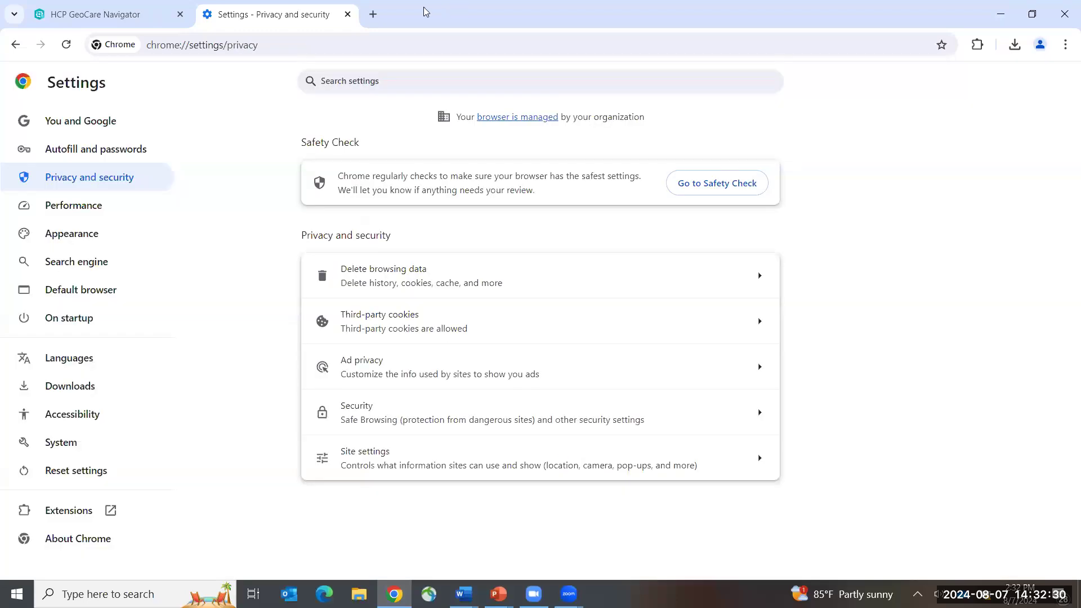
click(348, 14)
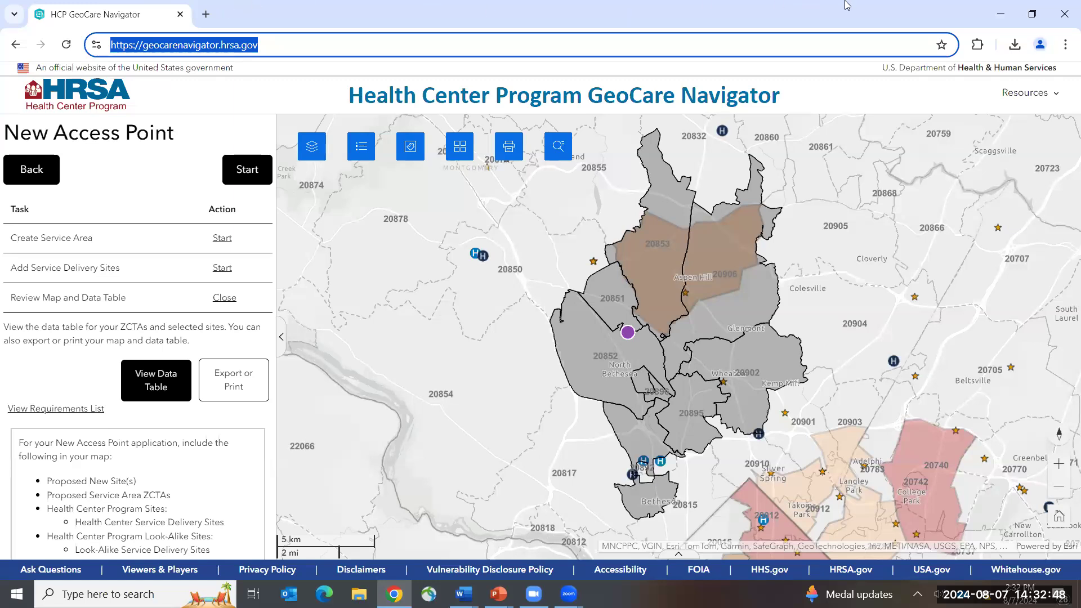
Switch to Microsoft Edge, look up "bphc" and open the BPHC Contact Form
click(995, 14)
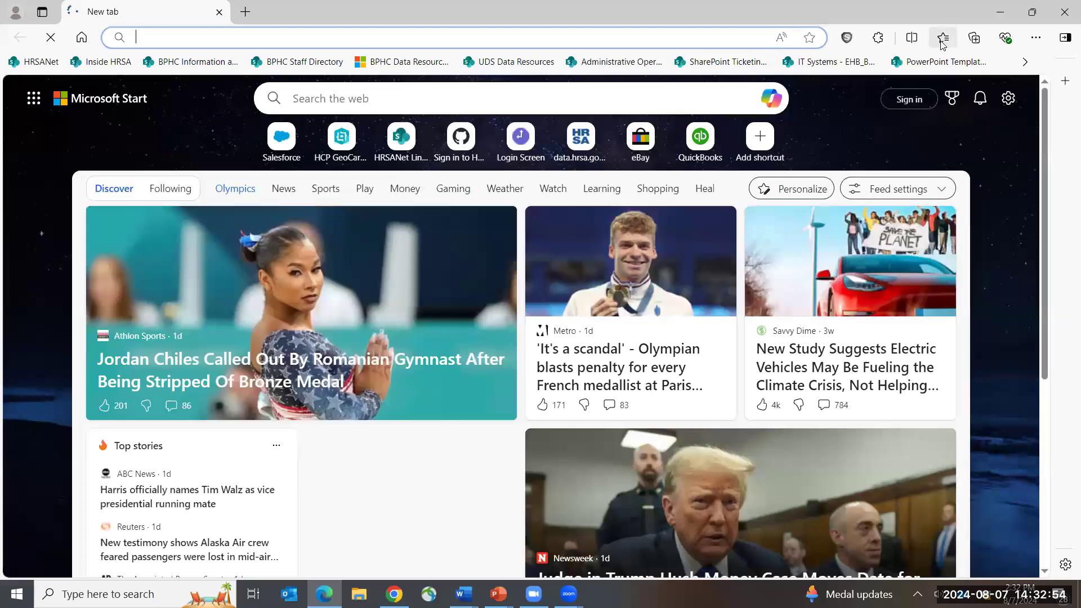
click(942, 38)
click(609, 178)
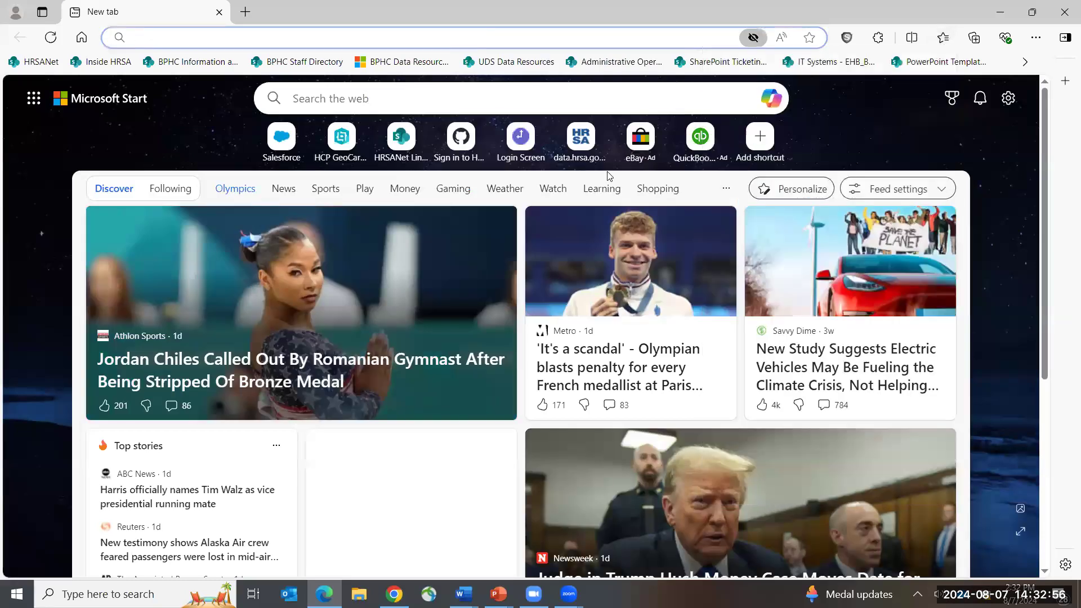
text(bphc)
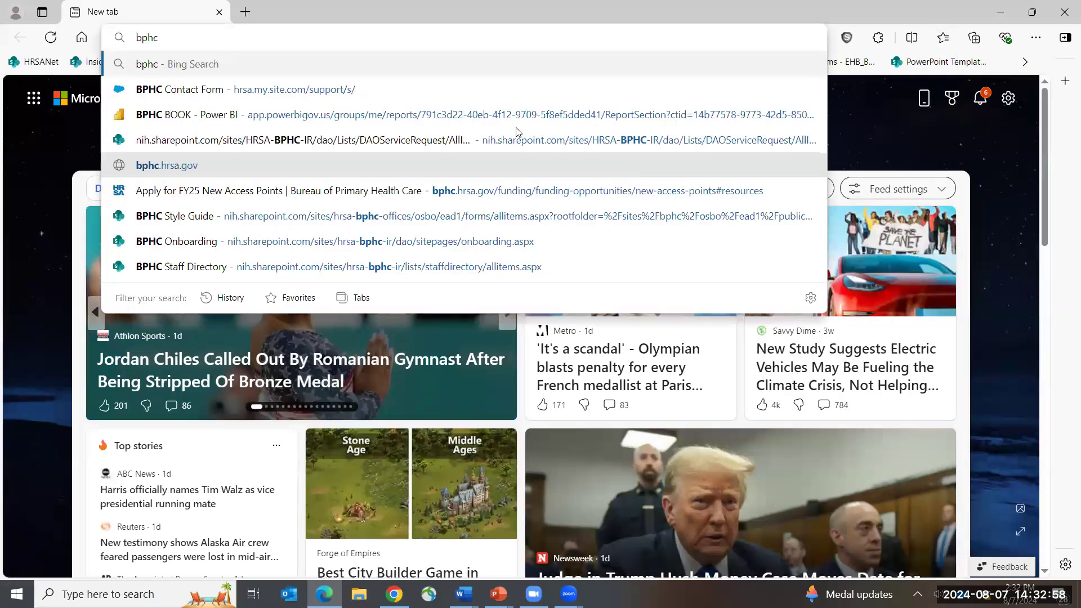
click(466, 91)
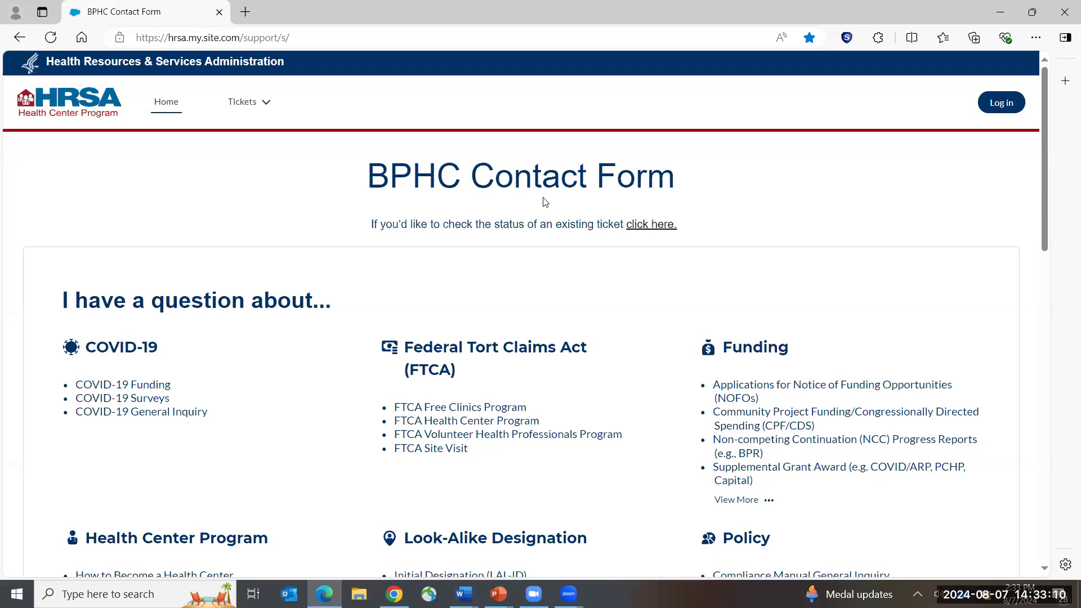
Open the Health Center Program GeoCare Navigator (Formerly UDS Mapper) request form under Health Center Data and Research
scroll(545, 200, down, 6)
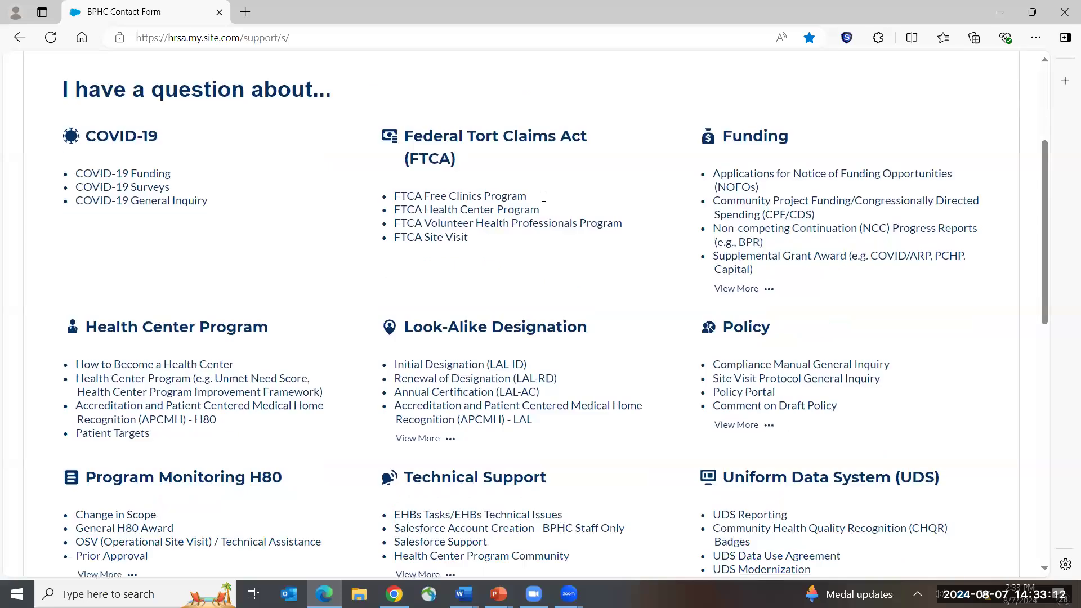
scroll(545, 197, down, 1)
scroll(544, 197, down, 1)
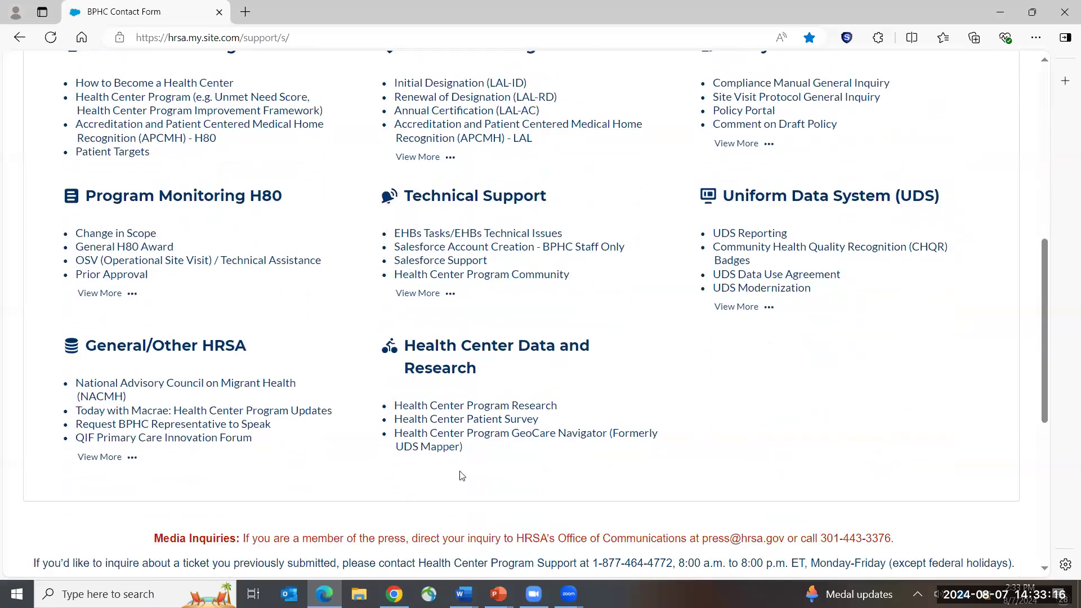
drag(482, 374, 370, 349)
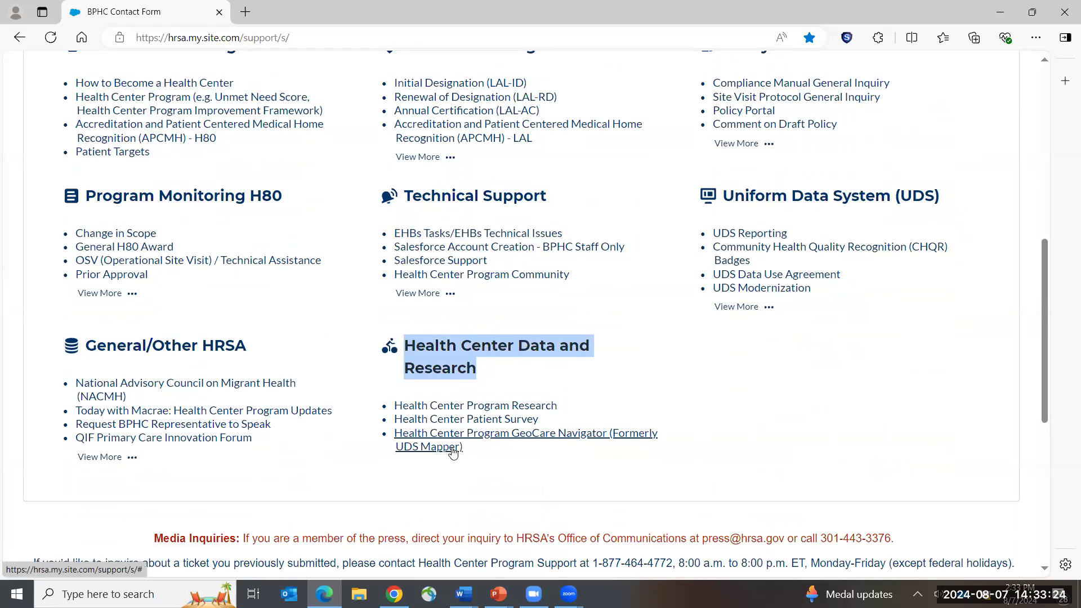
click(455, 449)
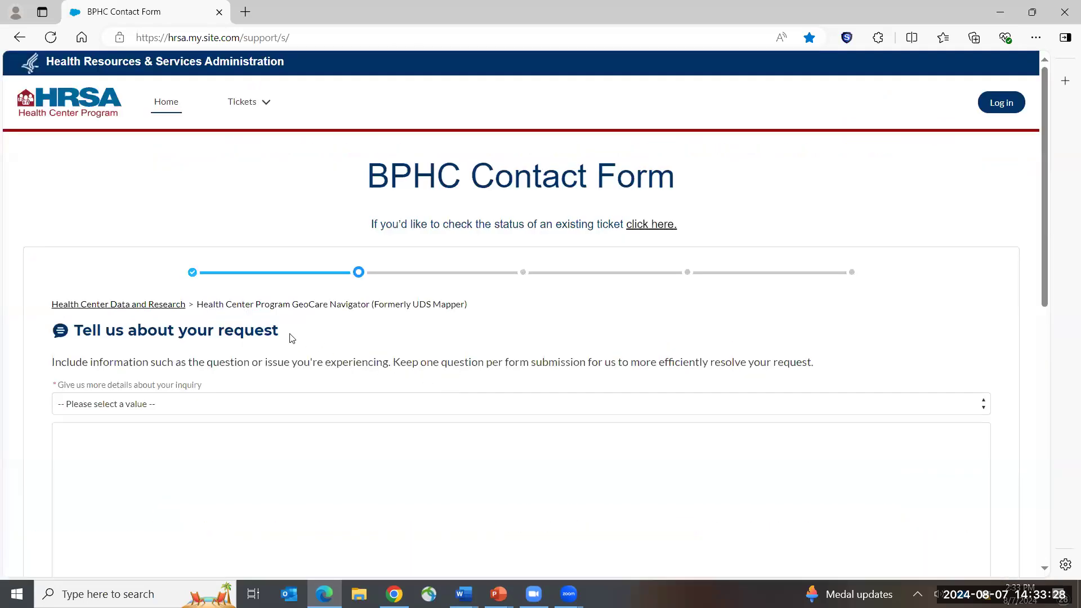
Examine the inquiry type choices and the description field of the request form, and return to the question categories
scroll(289, 338, down, 1)
click(264, 336)
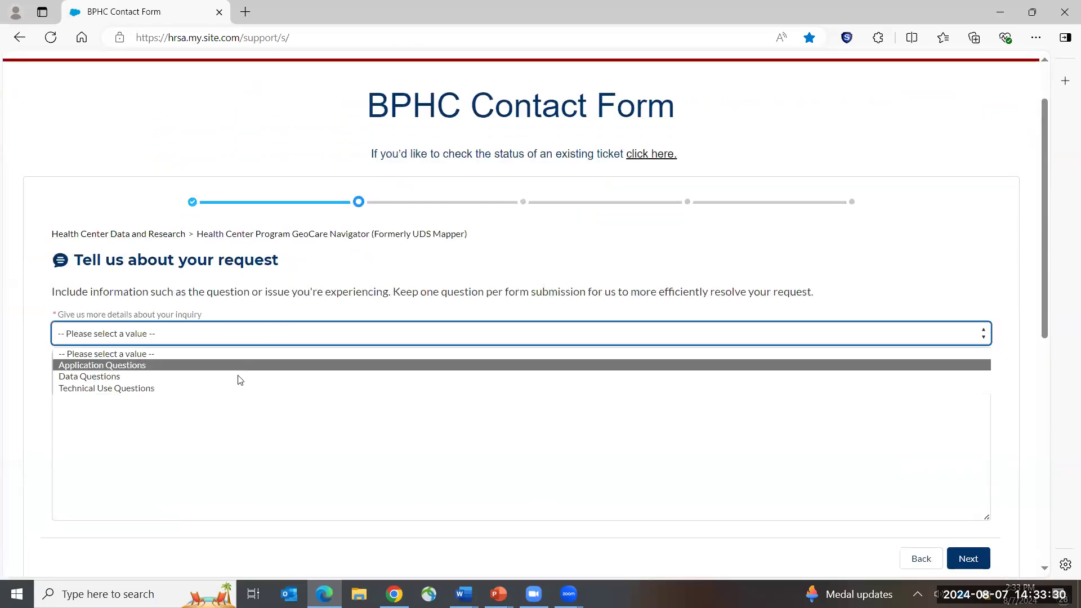
click(371, 400)
scroll(383, 400, down, 1)
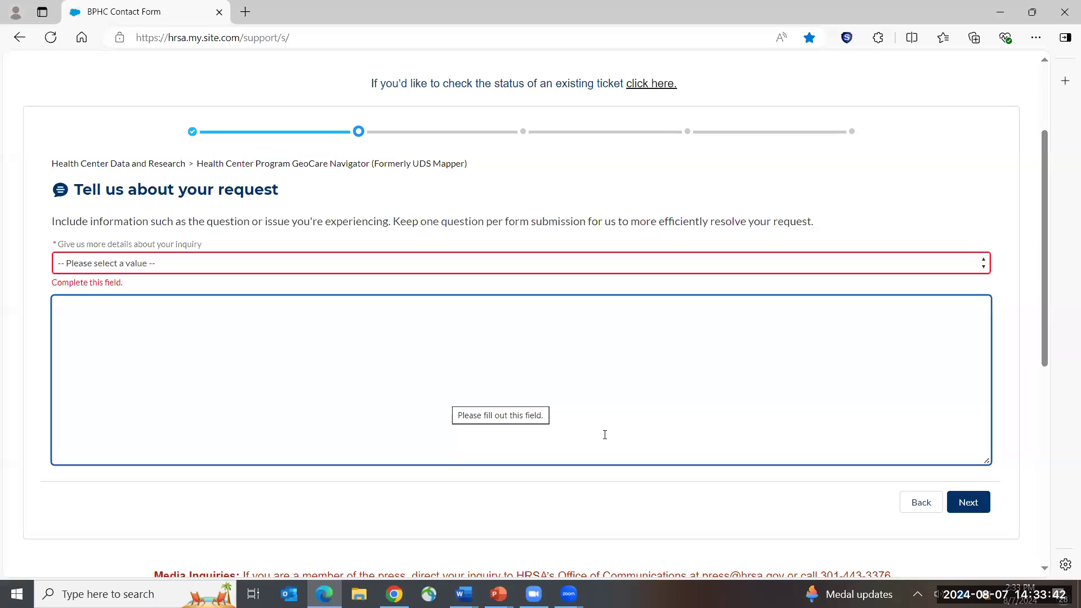
click(918, 503)
click(926, 527)
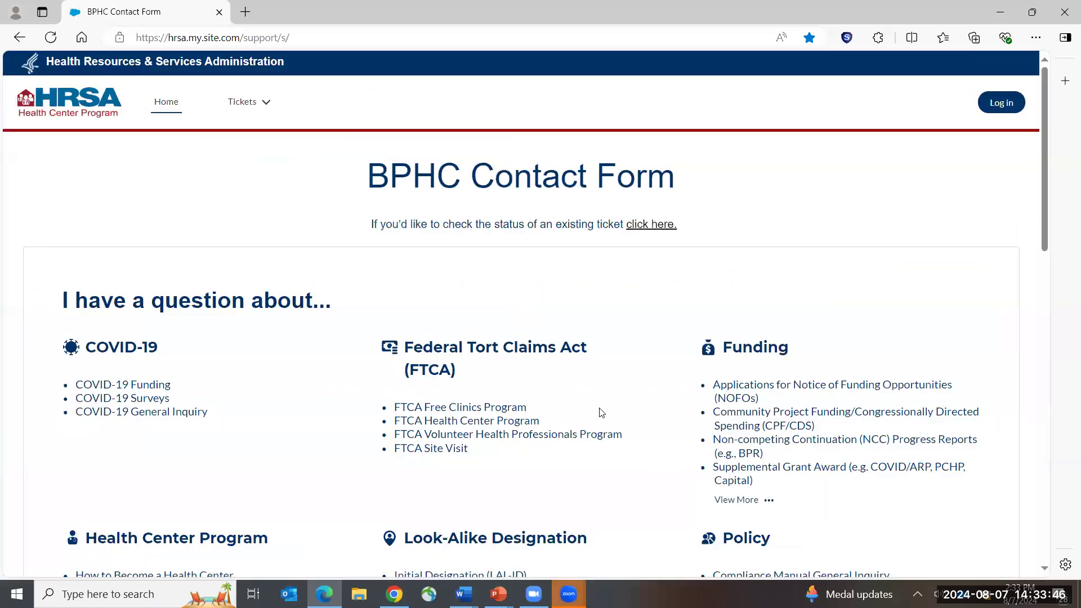
Examine the inquiry choices and description field for Applications for Notice of Funding Opportunities (NOFOs), and return to the question categories
click(755, 400)
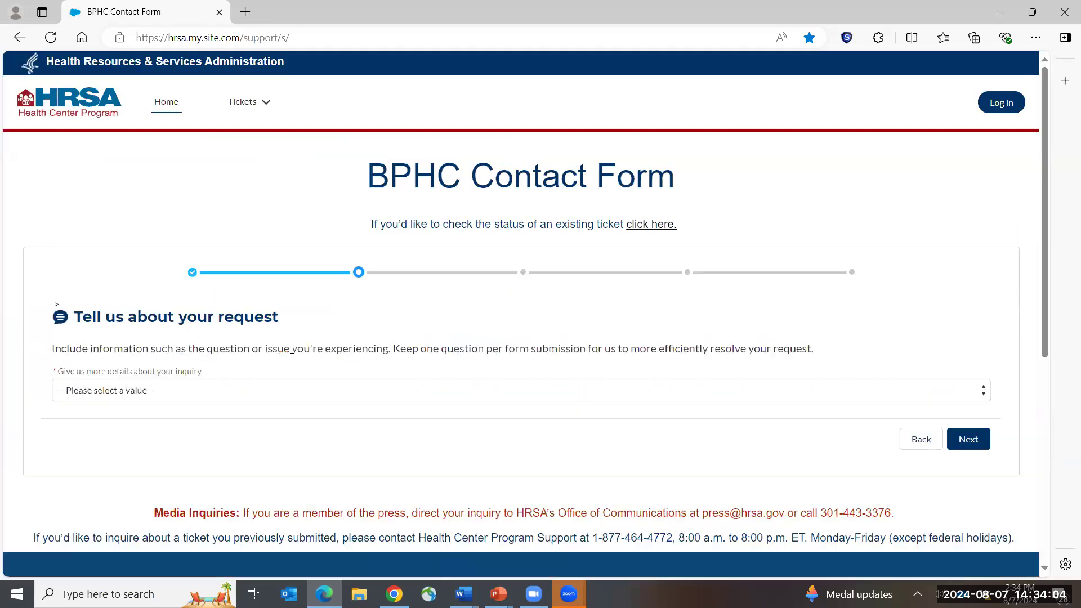
scroll(251, 274, down, 3)
click(244, 258)
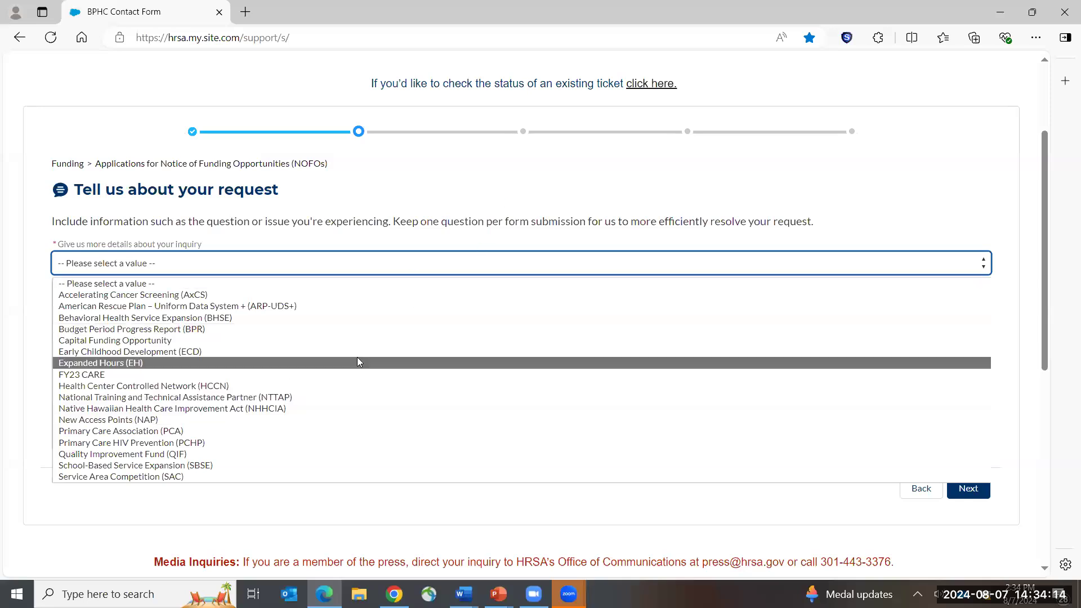
click(534, 170)
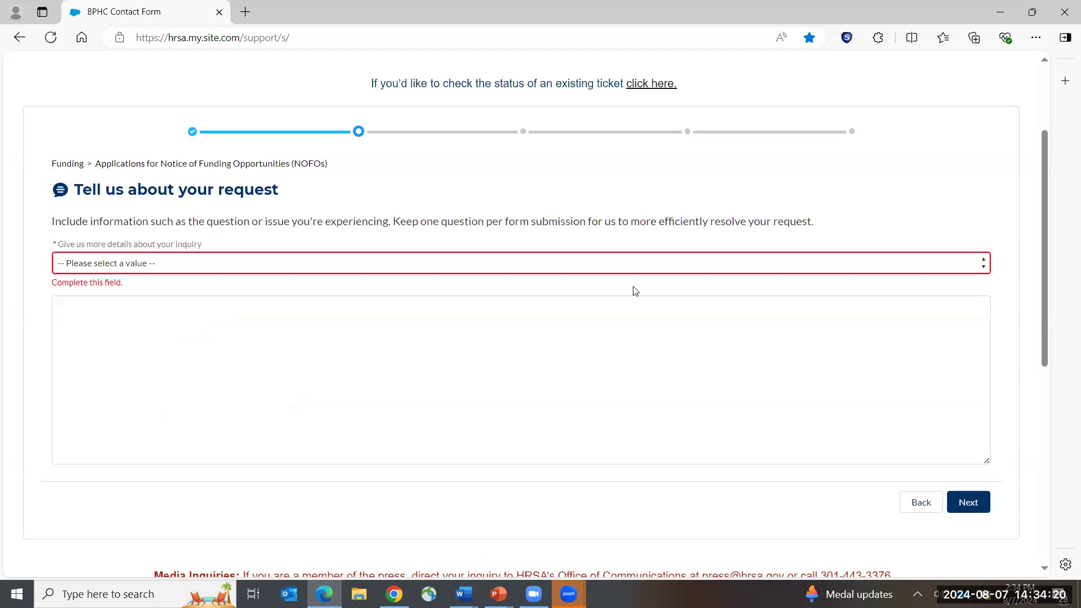
click(931, 517)
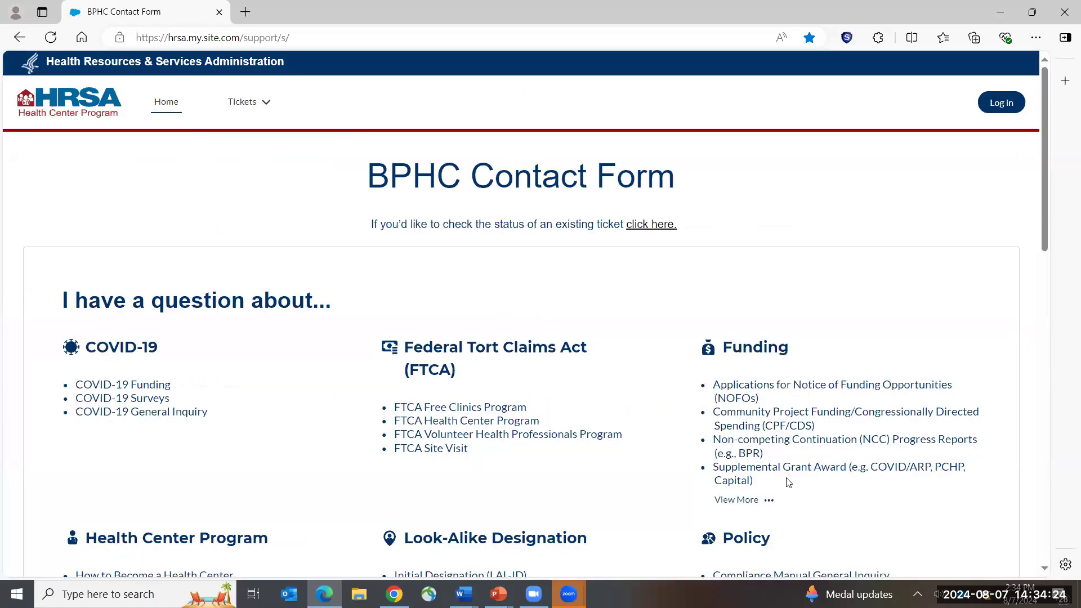
Review the question categories, highlighting the Health Center Program GeoCare Navigator (Formerly UDS Mapper) entry and locating the NOFO entry under Funding
scroll(651, 381, down, 8)
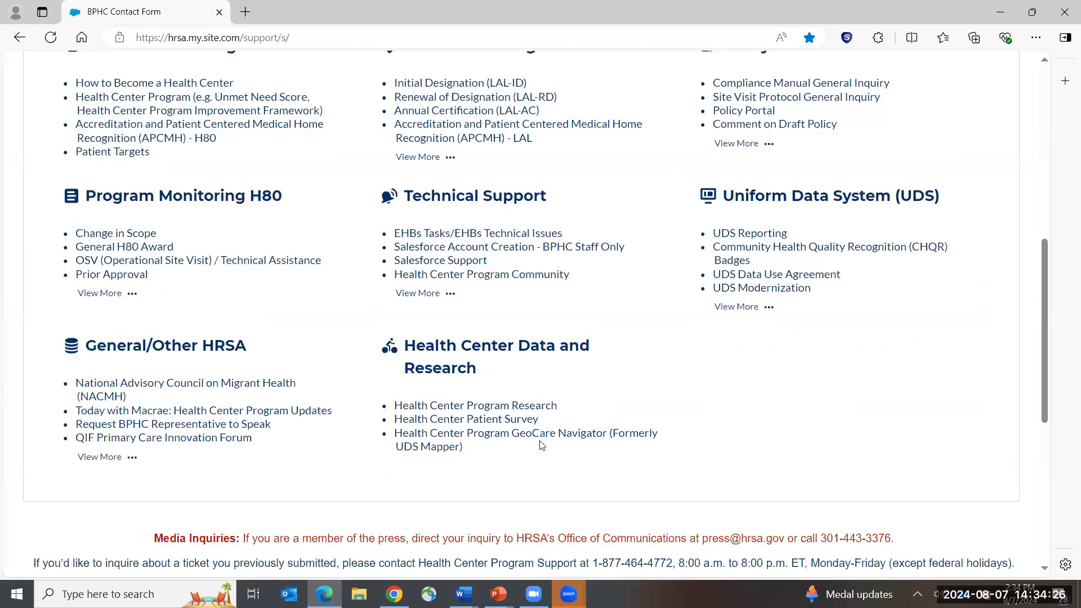
drag(537, 450, 389, 438)
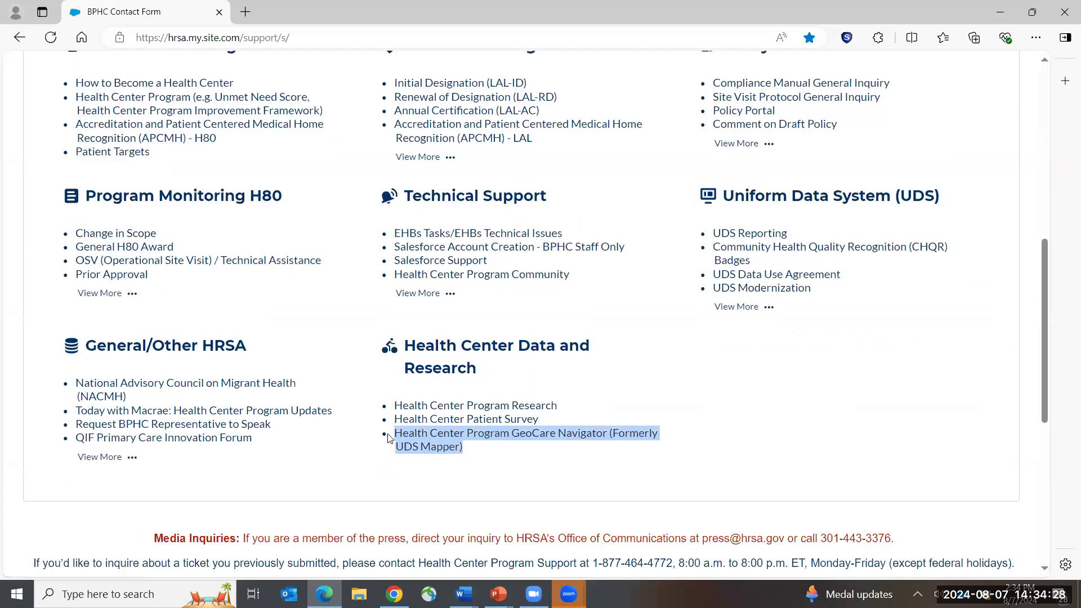
scroll(533, 479, up, 5)
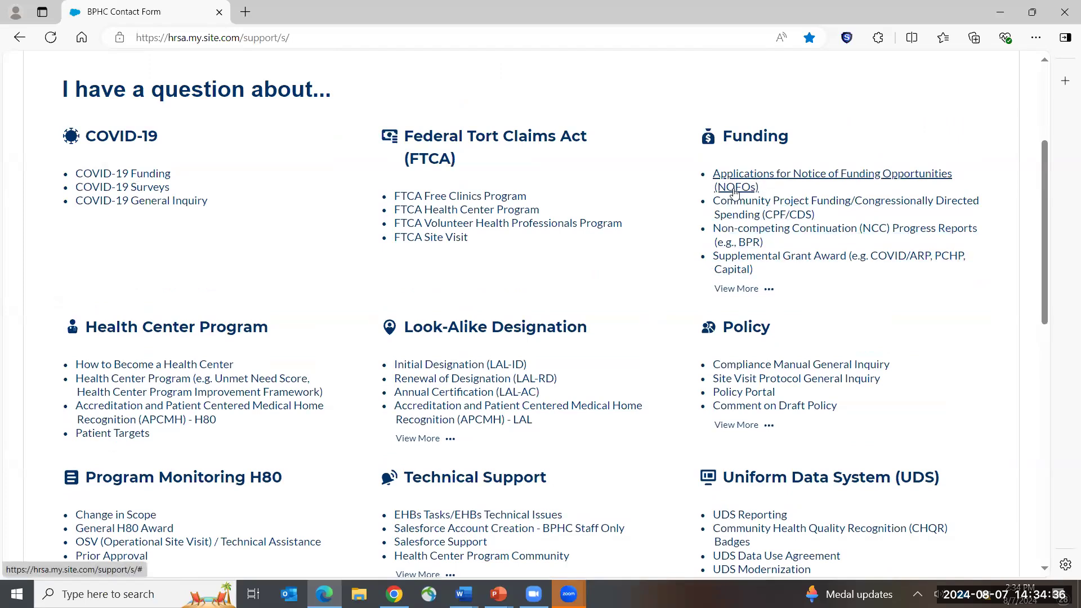
scroll(651, 220, down, 1)
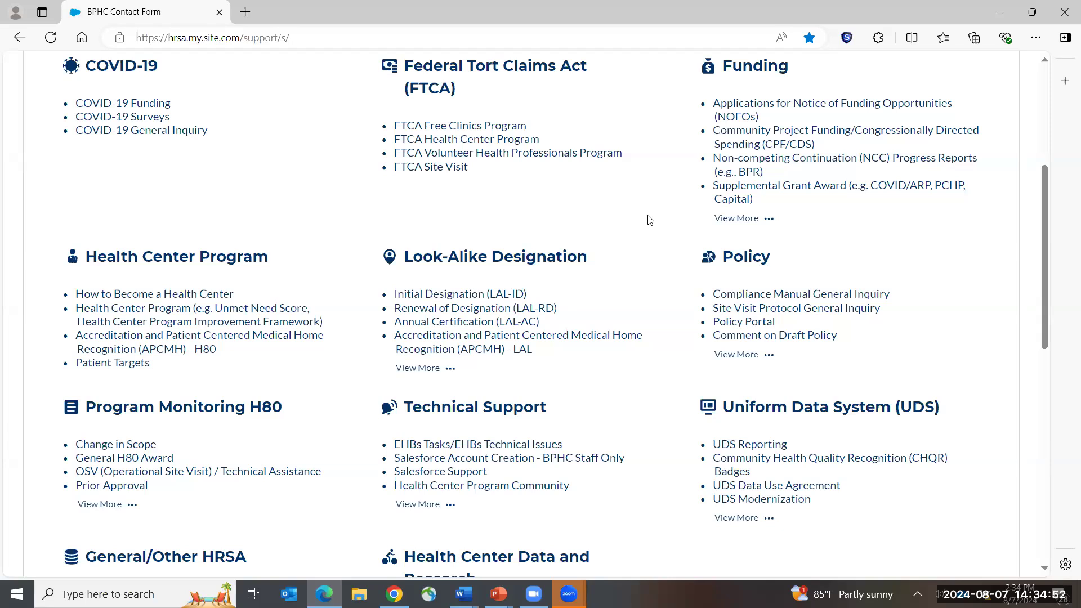
Switch to Chrome, reload the GeoCare Navigator site and start a New Access Point Application
click(394, 595)
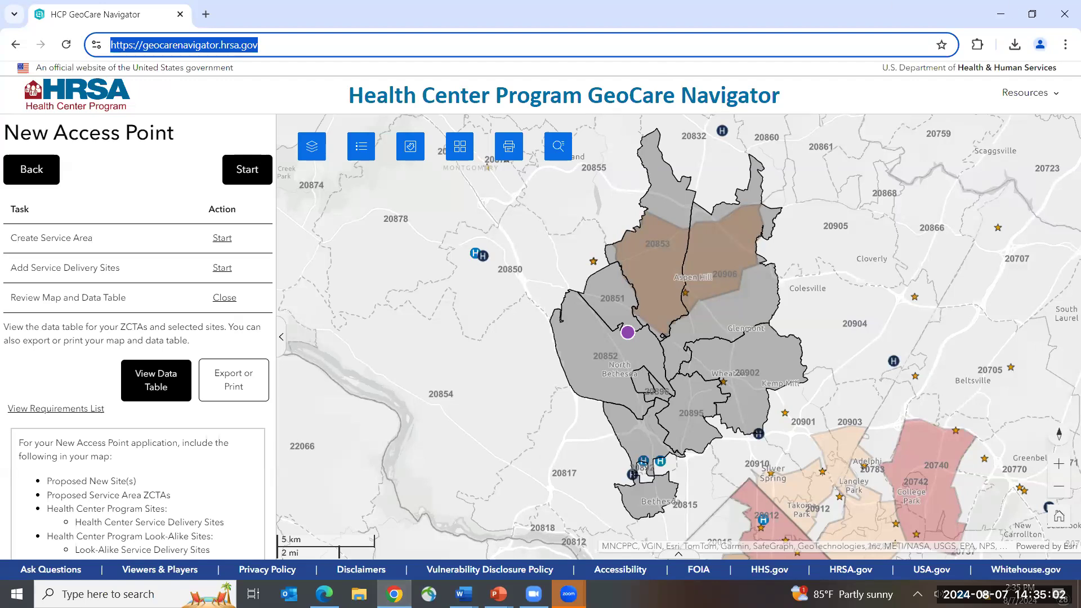
click(861, 31)
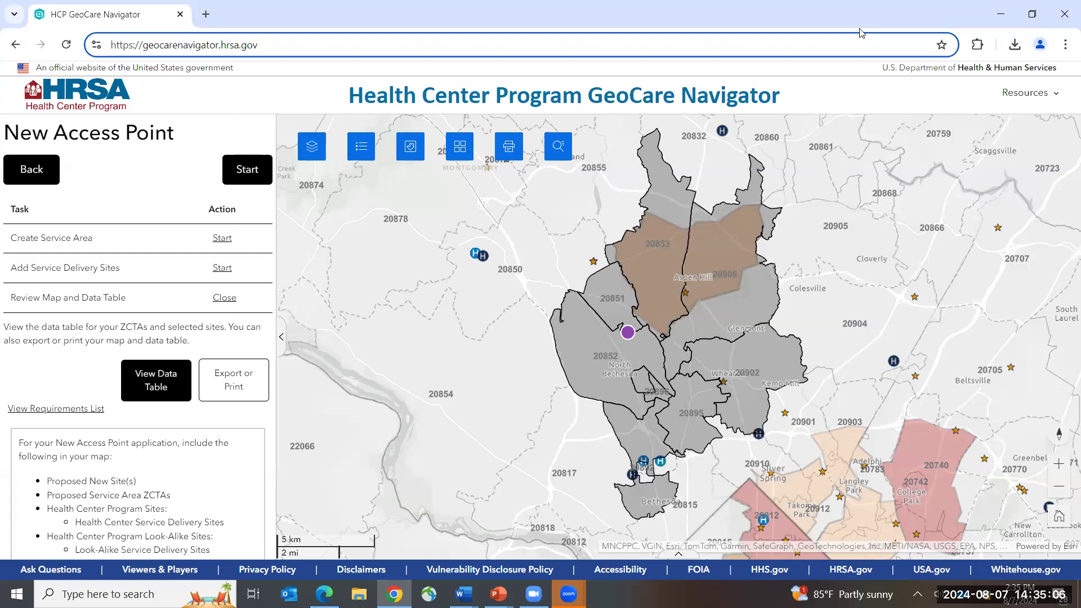
key(Return)
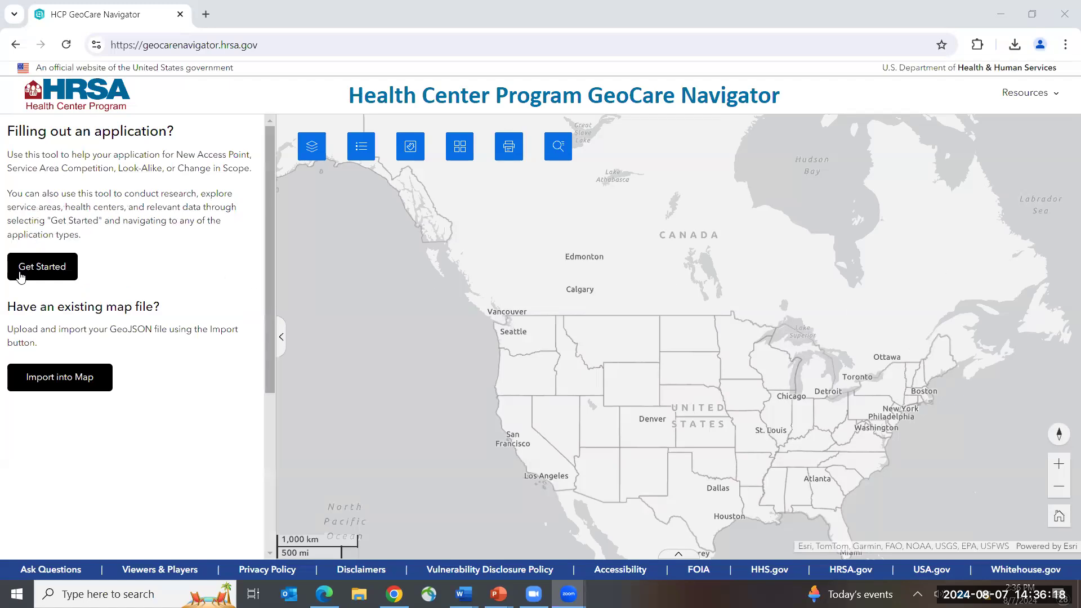
click(20, 271)
click(14, 162)
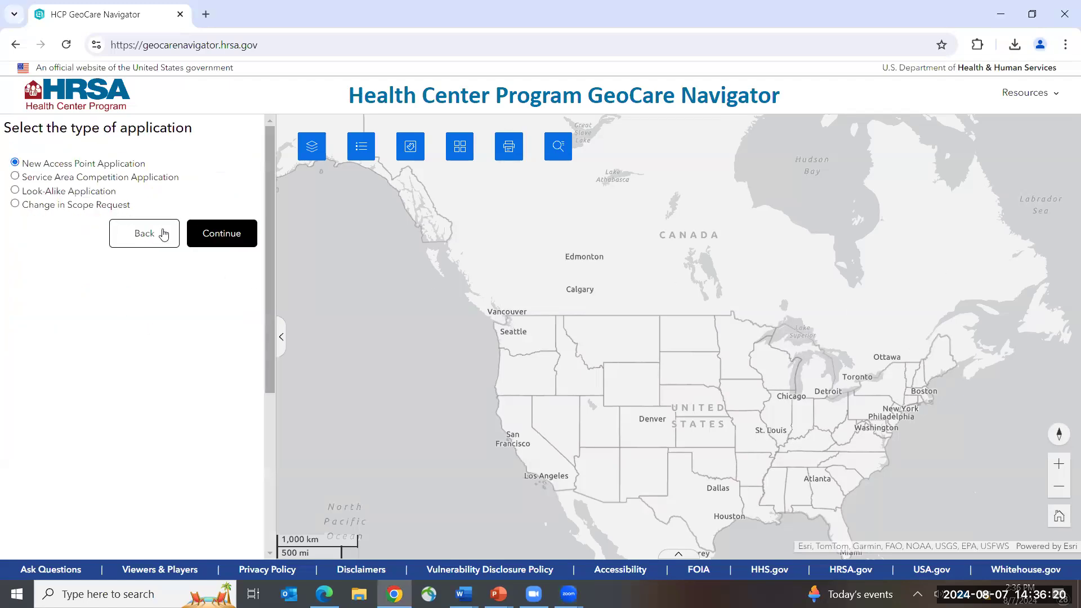
click(233, 244)
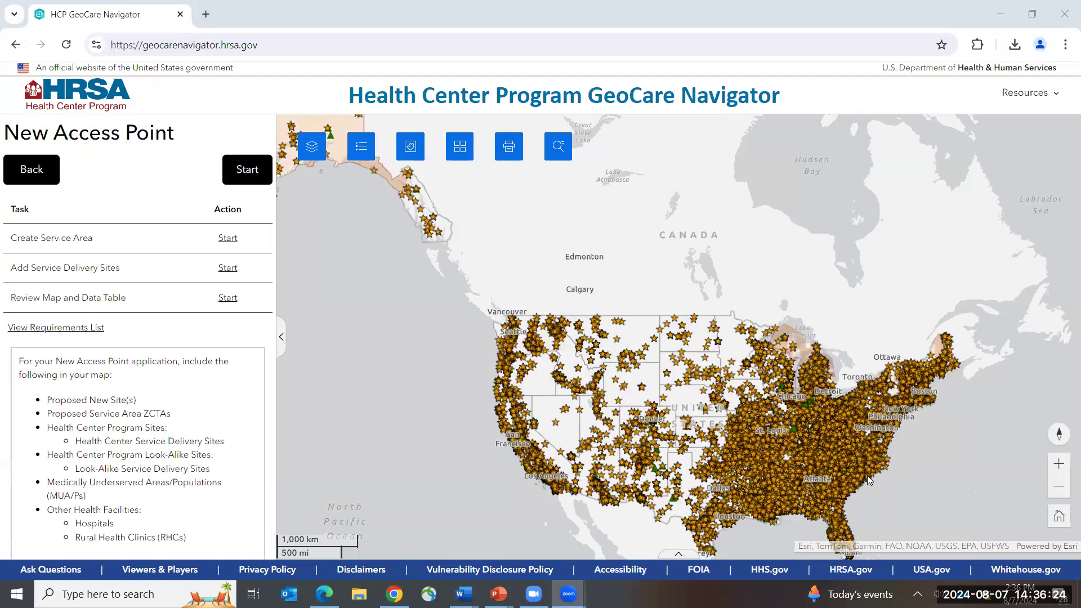
Create a service area from the single ZCTA 20878 northwest of Washington, and return to the New Access Point task list
scroll(878, 372, down, 2)
scroll(881, 376, up, 5)
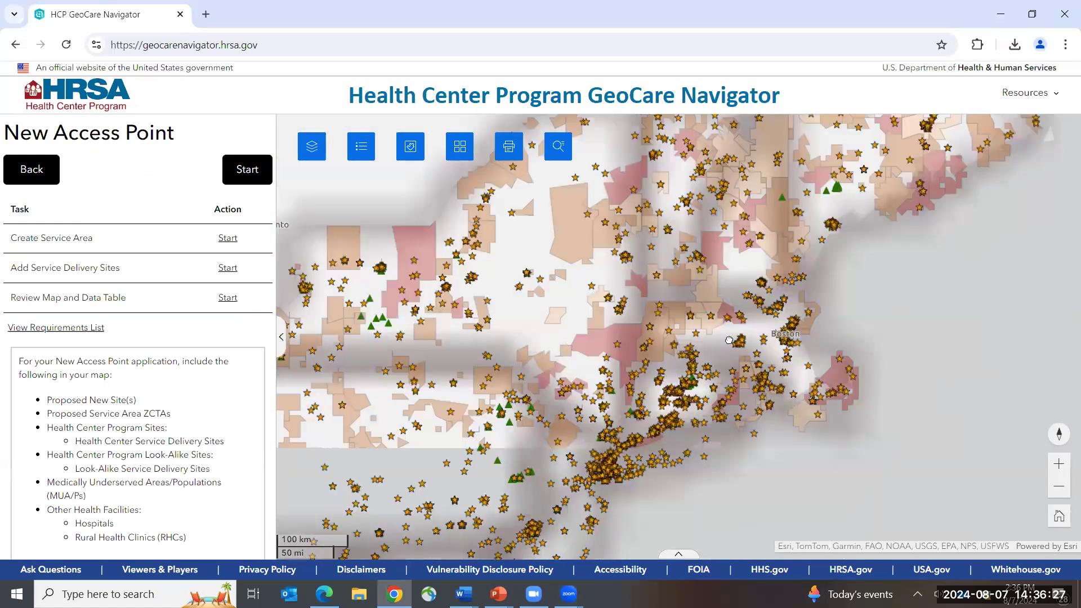
drag(730, 340, 861, 259)
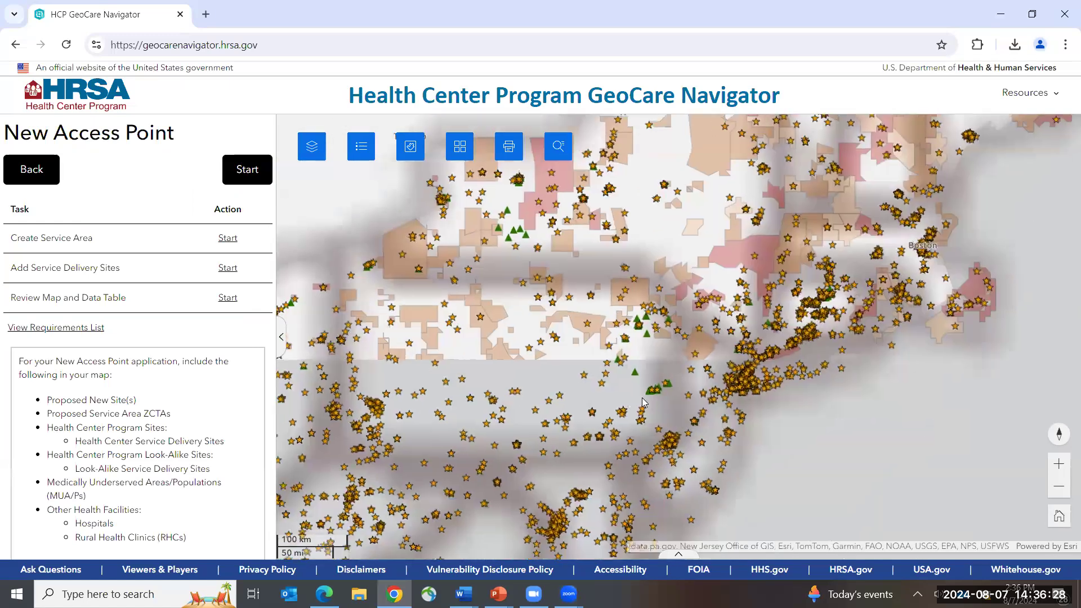
scroll(642, 401, up, 2)
drag(618, 439, 776, 299)
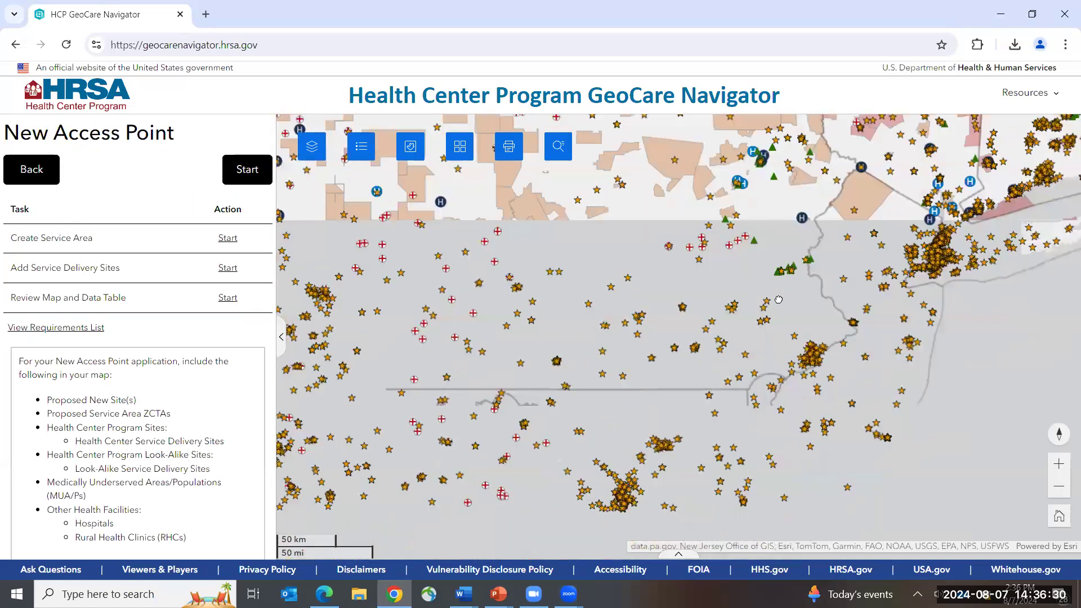
drag(744, 423, 871, 372)
scroll(867, 374, up, 2)
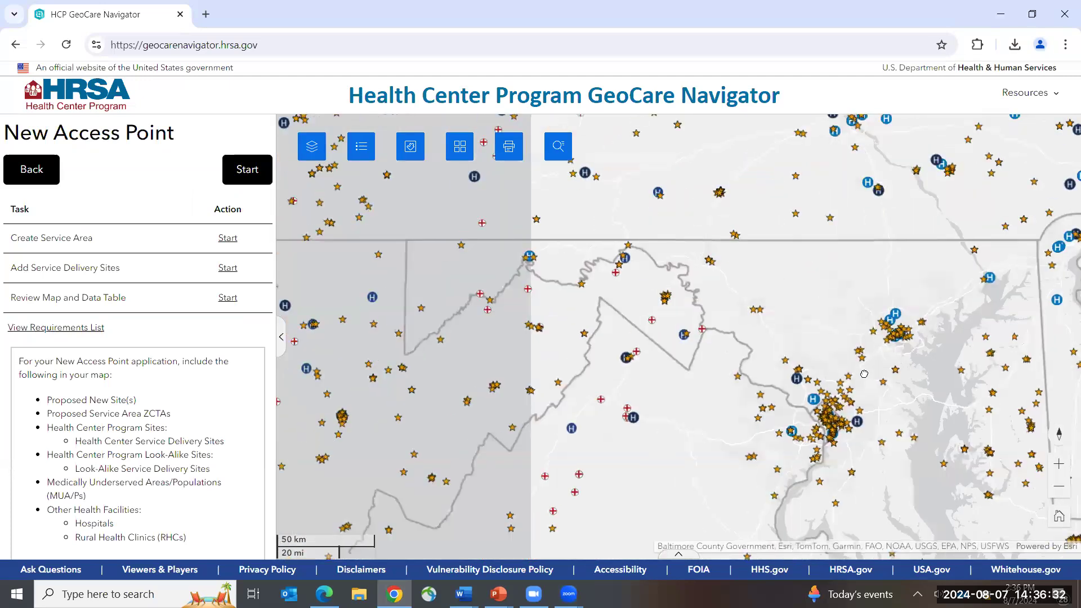
scroll(830, 394, up, 2)
scroll(805, 359, up, 2)
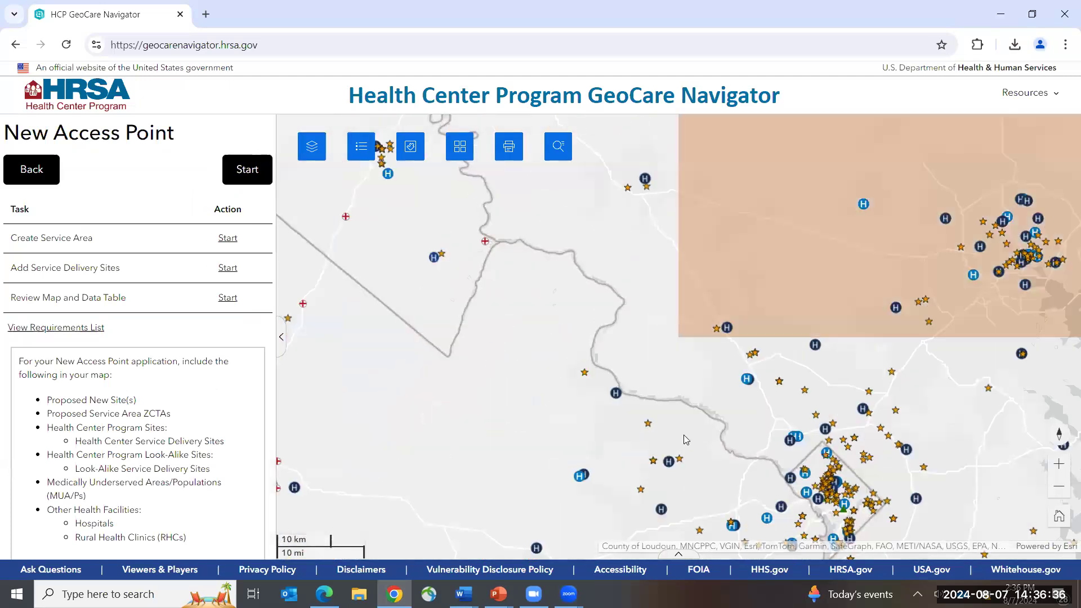
drag(727, 419, 695, 388)
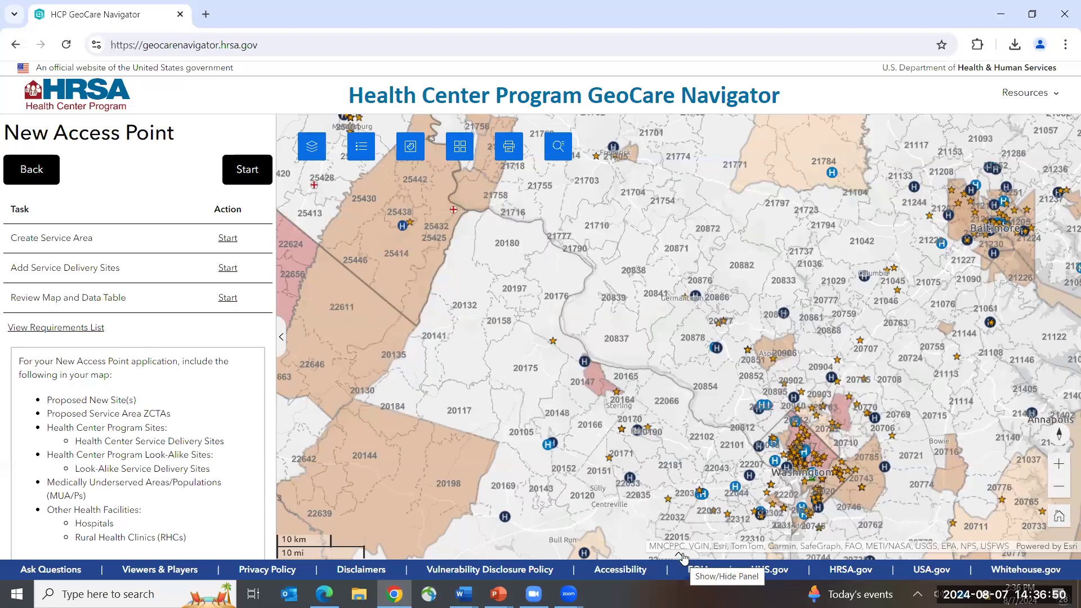
click(218, 239)
click(35, 289)
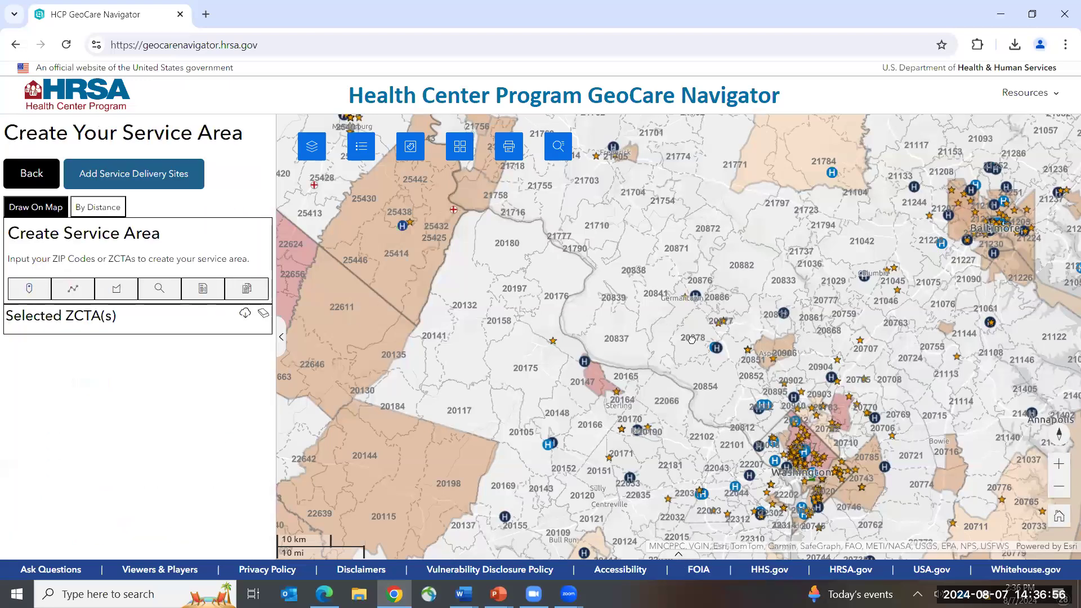
scroll(687, 332, up, 2)
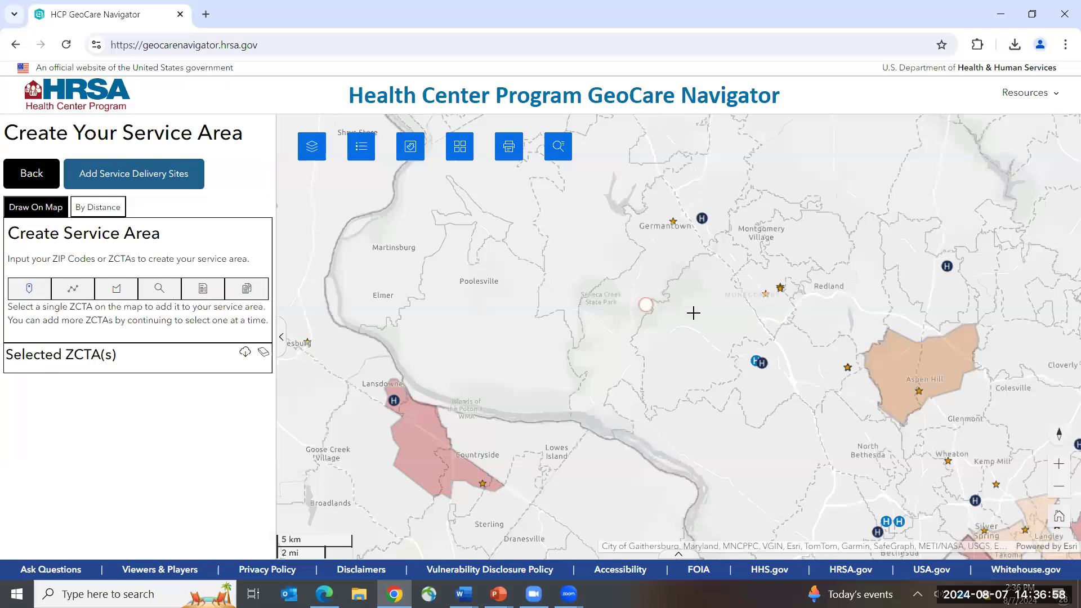
click(694, 317)
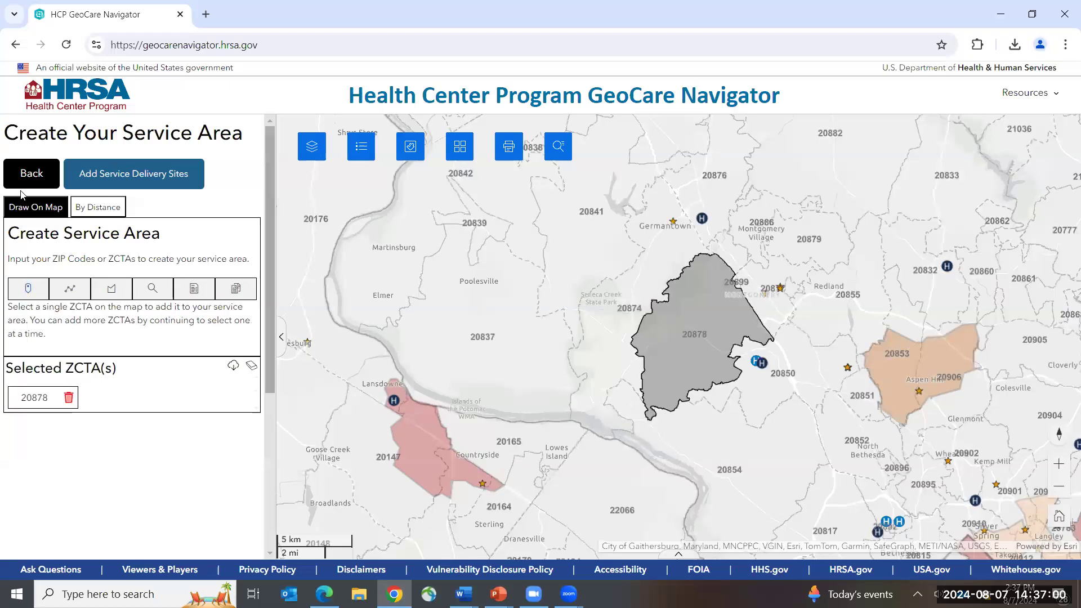
click(39, 176)
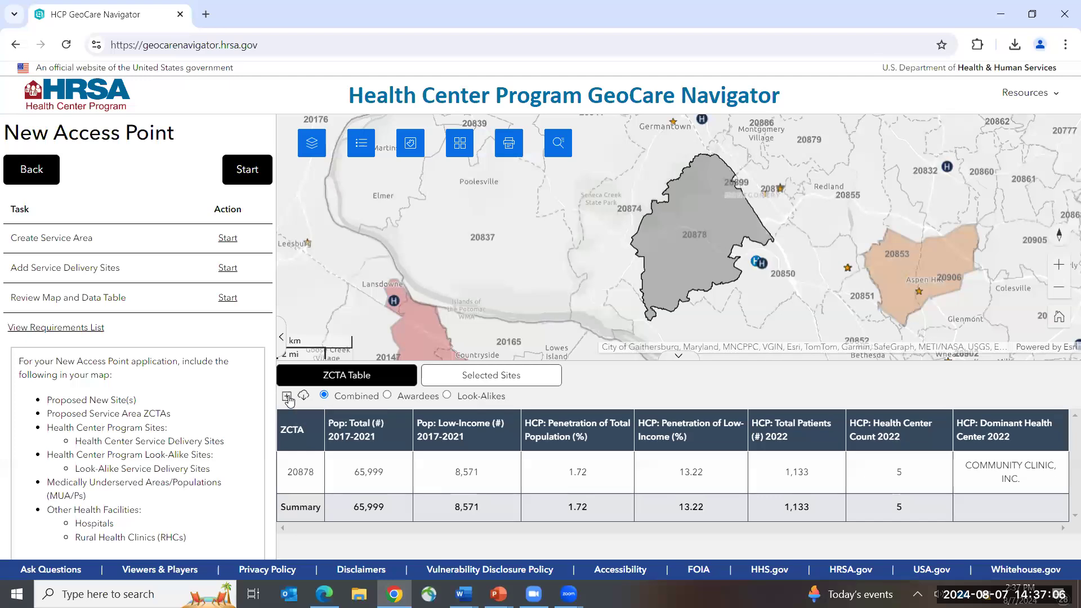
Hide and reopen the ZCTA table, and add the column Pop: Adults Who Smoke, Est. (%) 2020
click(677, 358)
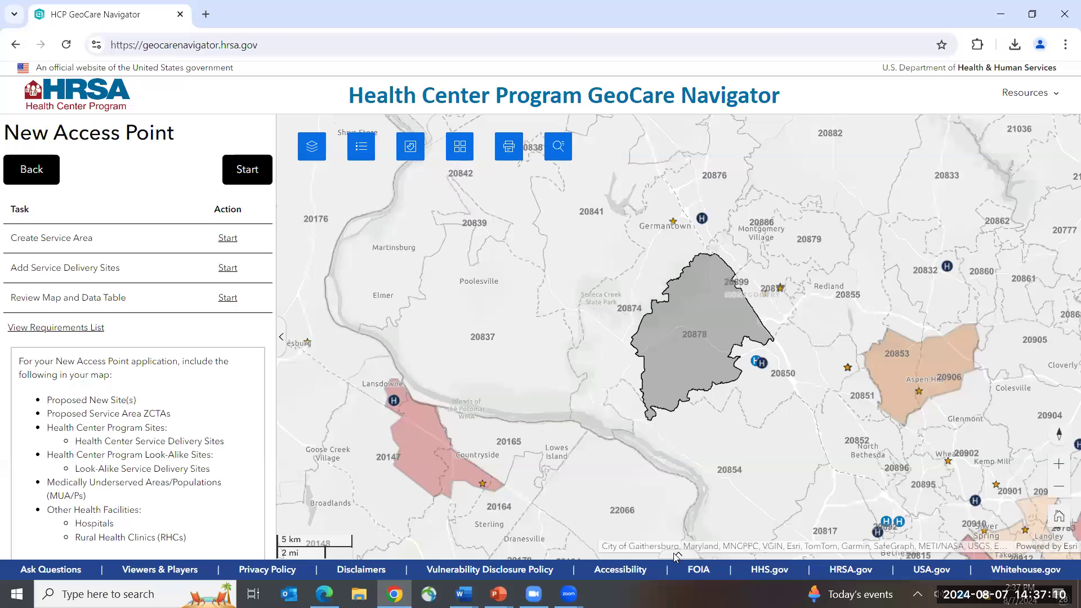
click(678, 557)
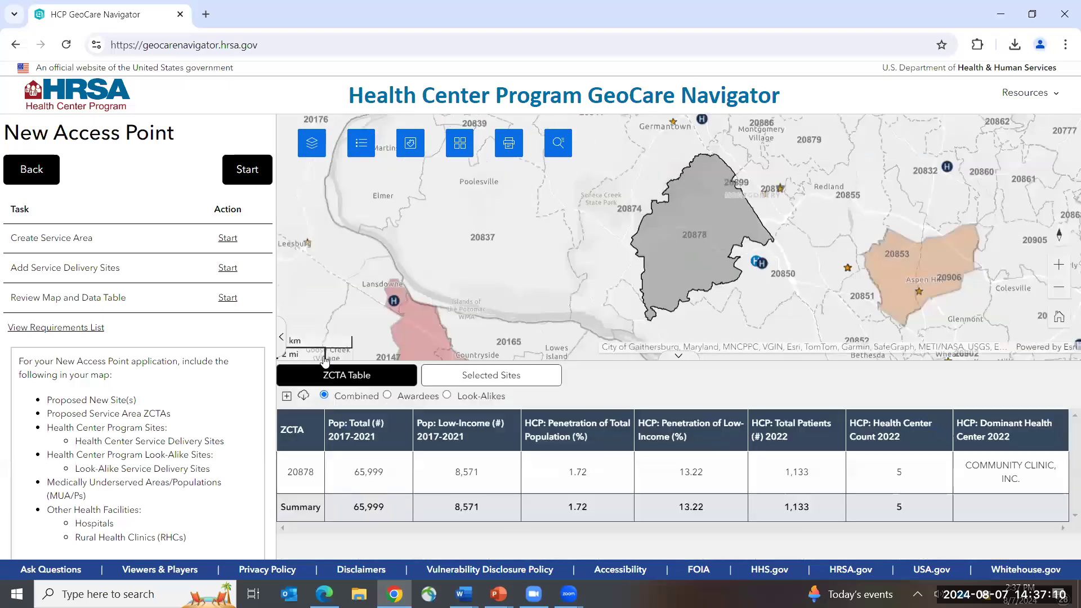
click(287, 398)
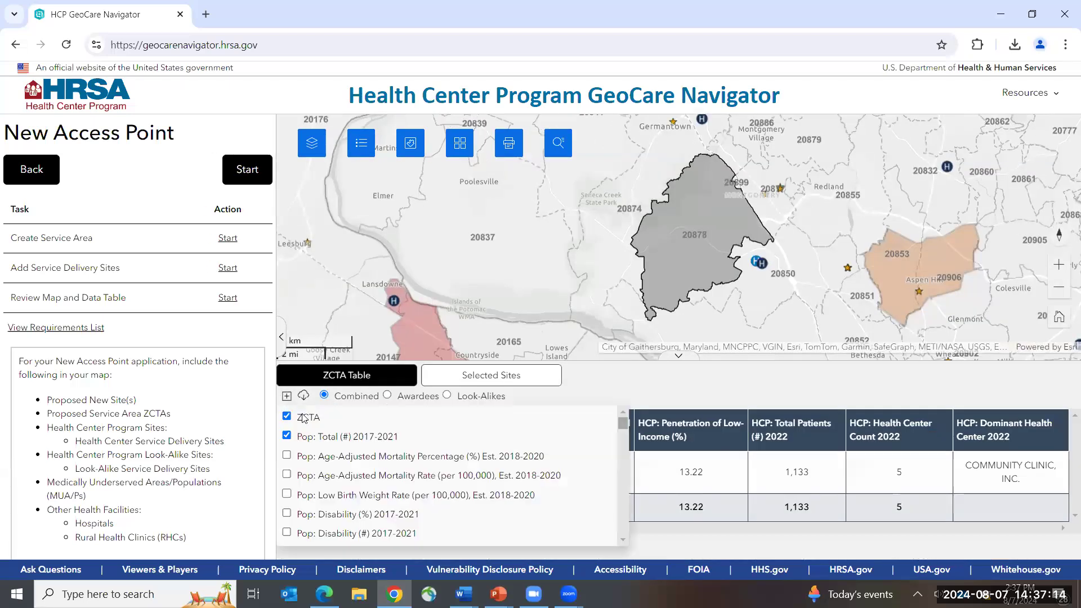
click(287, 400)
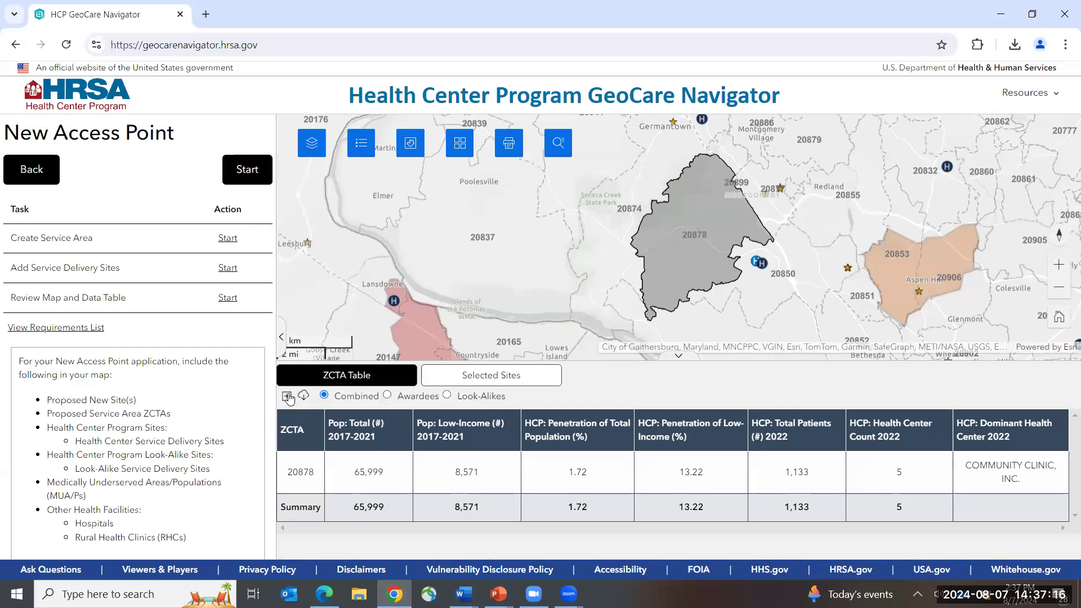
click(287, 397)
scroll(376, 460, down, 5)
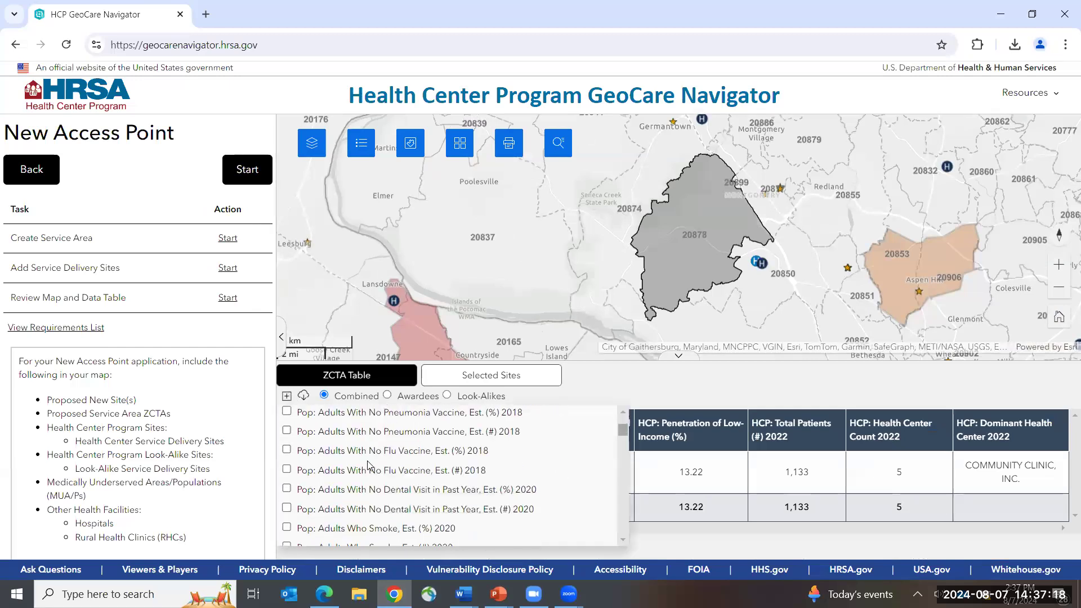
scroll(369, 467, down, 2)
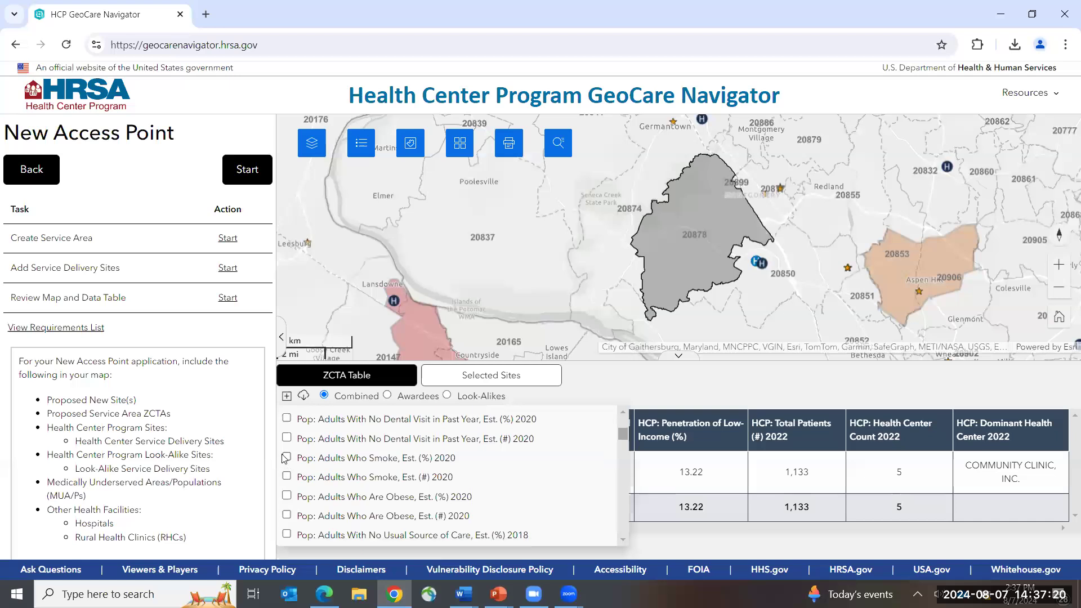
click(286, 458)
click(771, 398)
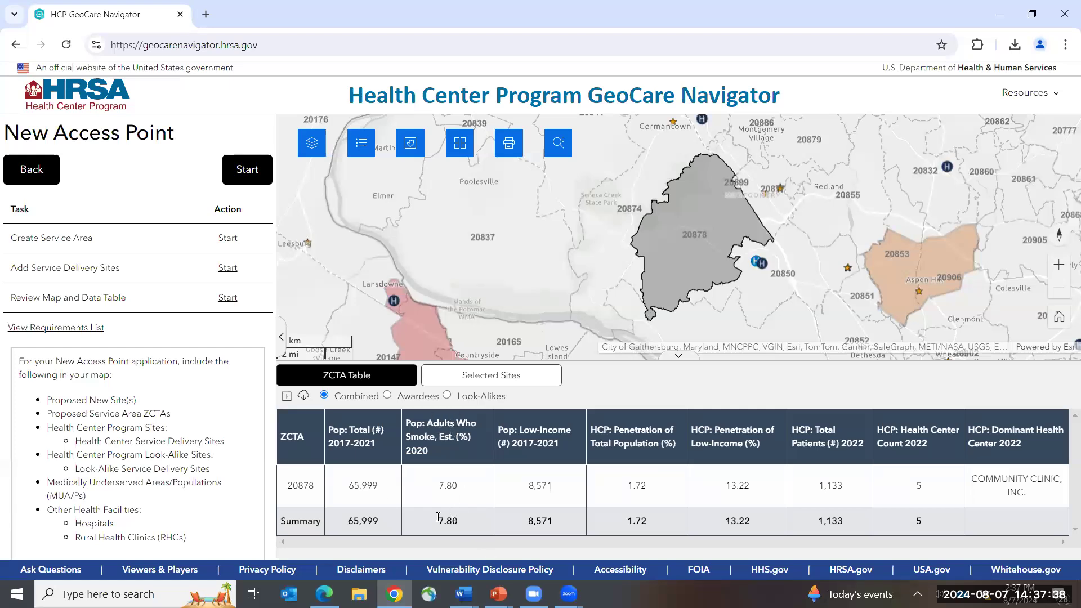
Show and close the ZCTA table's column list again, and download the table
click(287, 396)
click(287, 396)
click(307, 396)
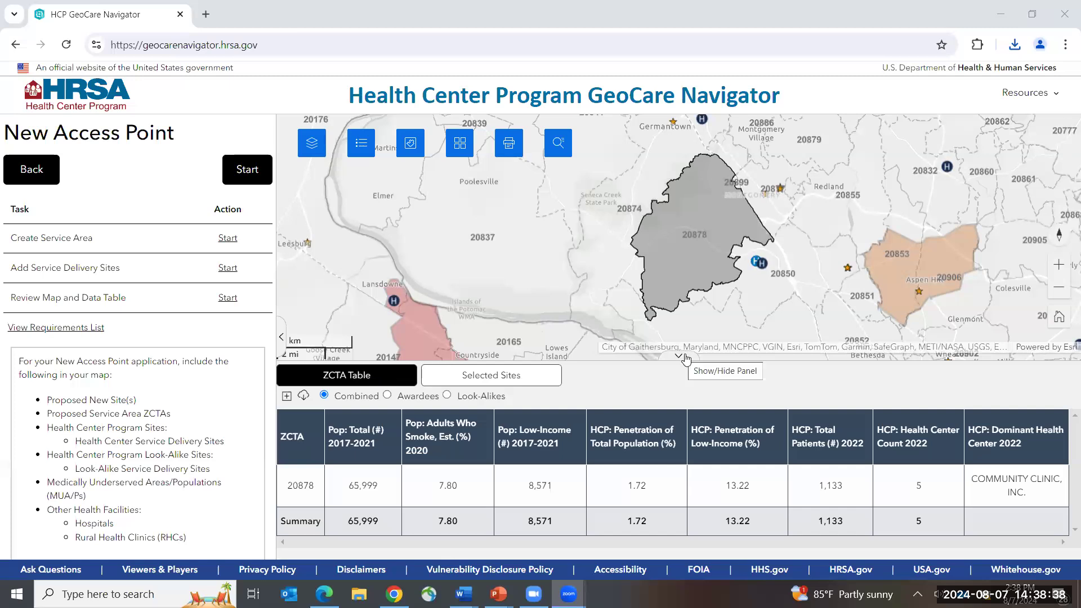
Enlarge the data table panel over the map, and shrink it back to about half the map area
drag(704, 360, 702, 221)
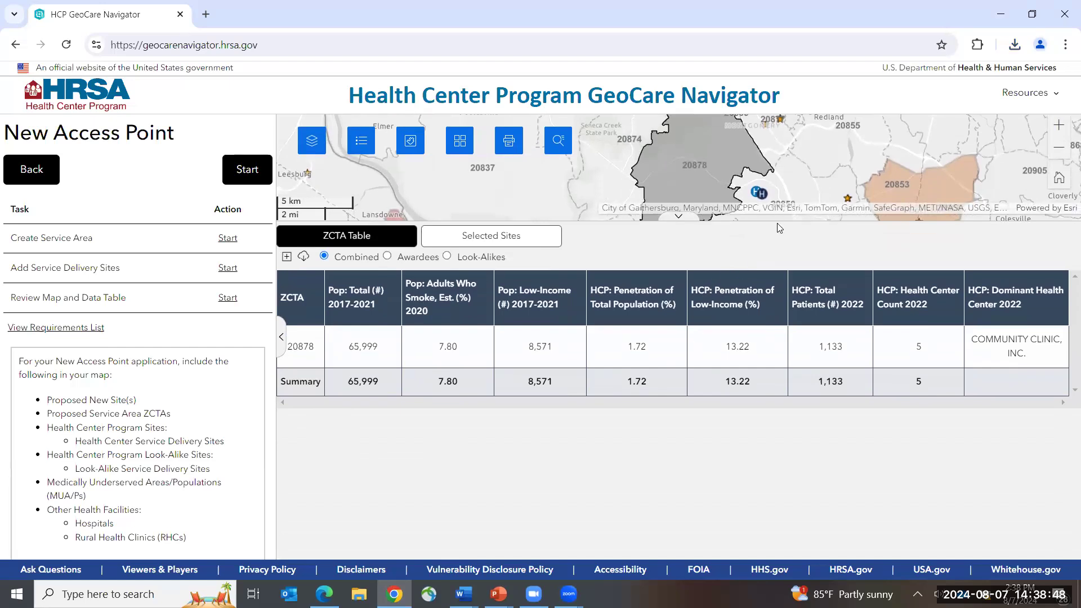
drag(774, 221, 744, 369)
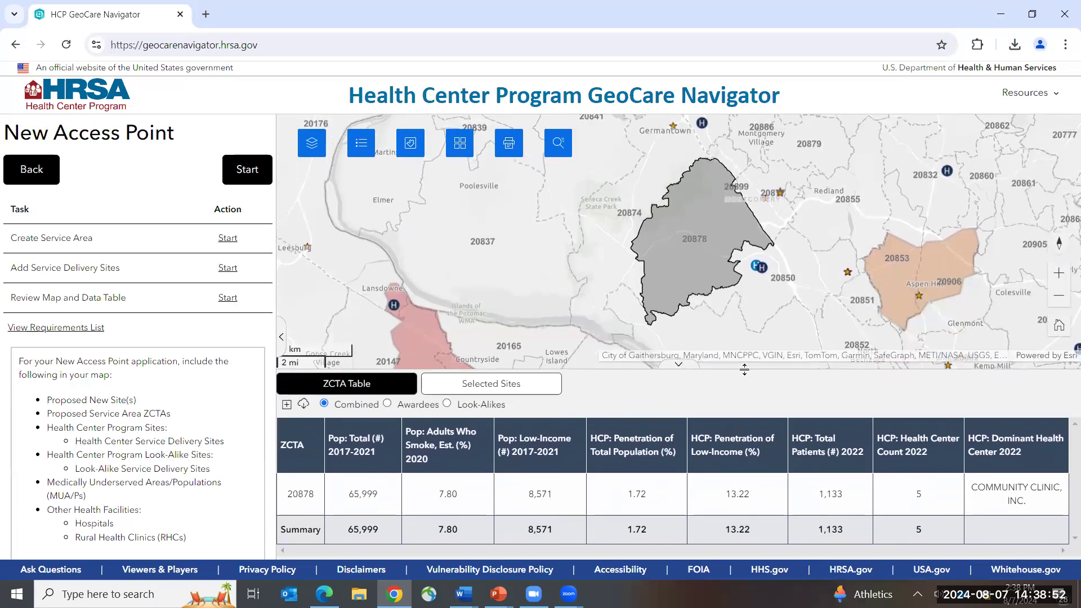
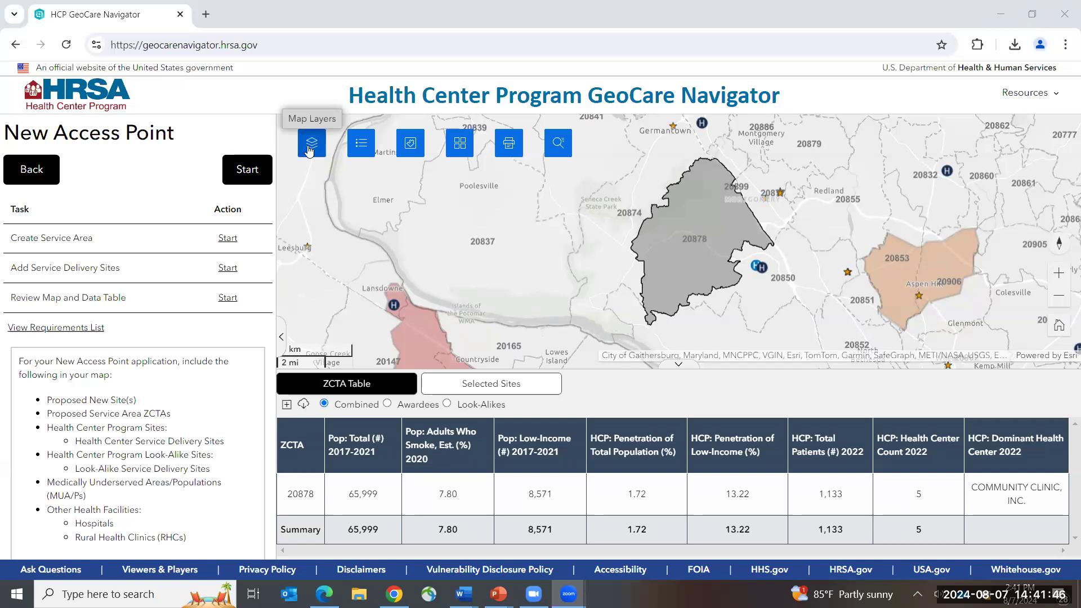
Add the population data layer Pop: American Indian/ Alaska Native (%) 2017-2021 to the map
click(409, 144)
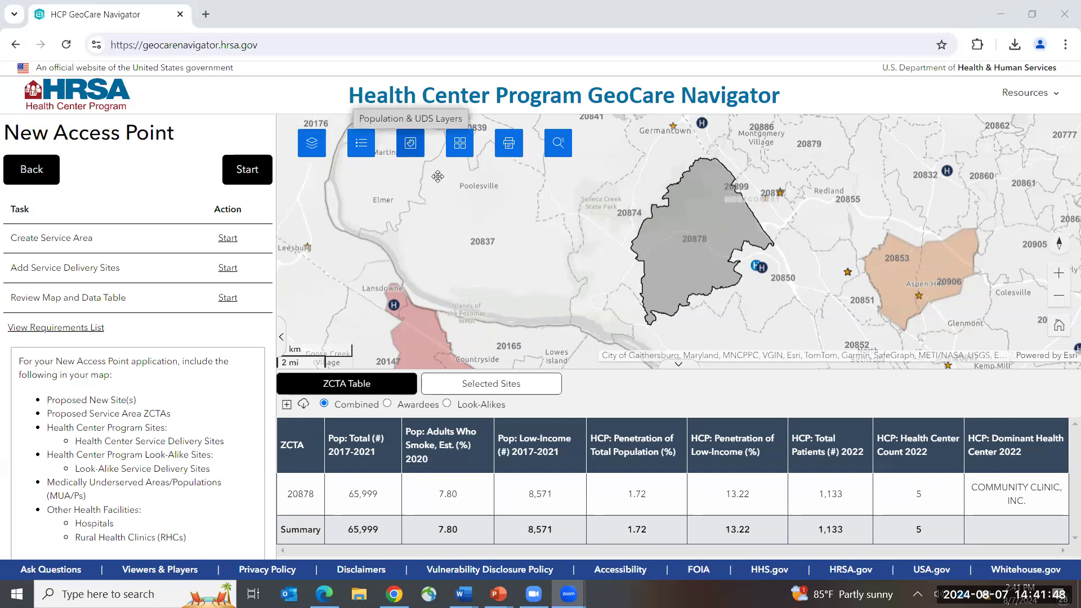
click(368, 220)
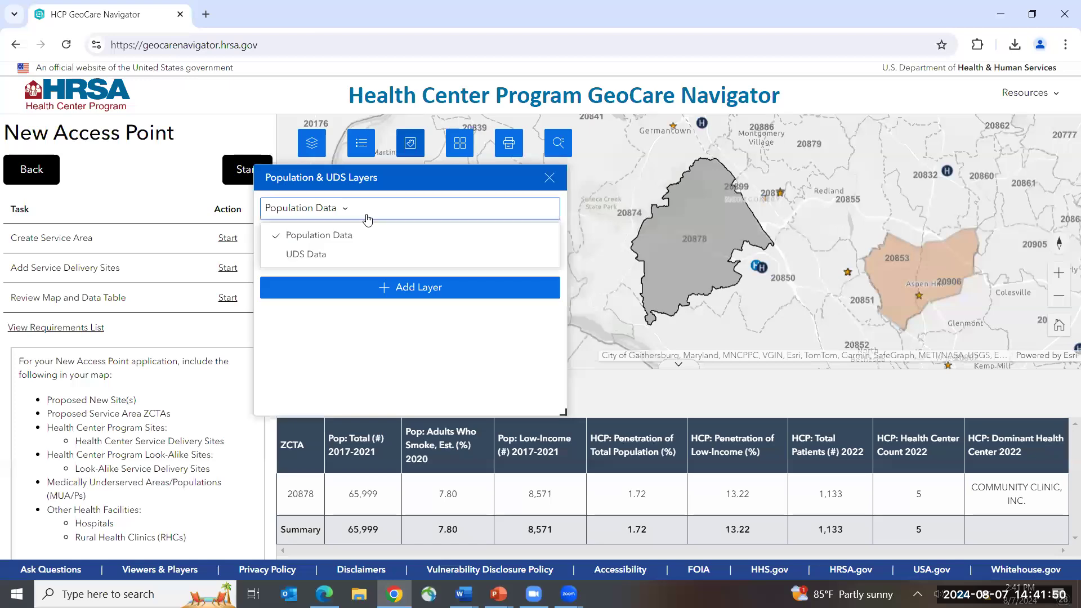
click(369, 235)
click(369, 248)
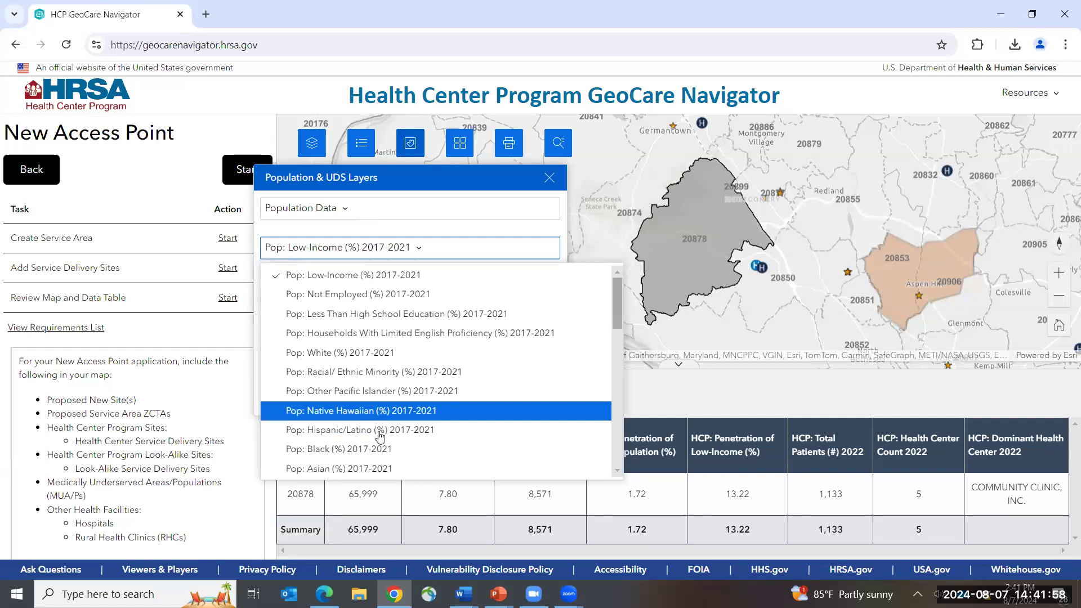
scroll(380, 415, down, 3)
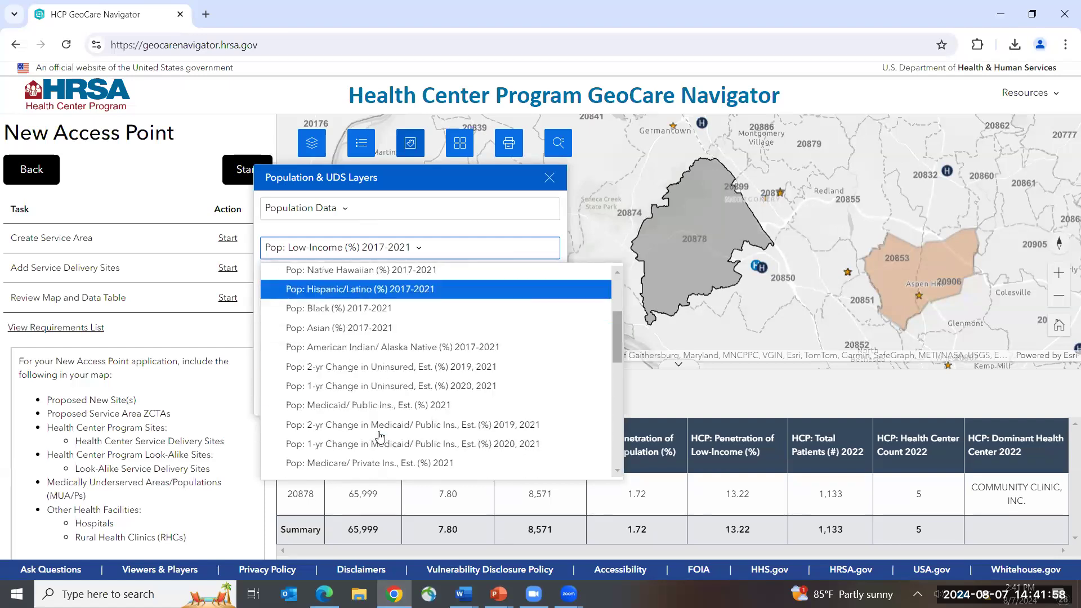
click(417, 350)
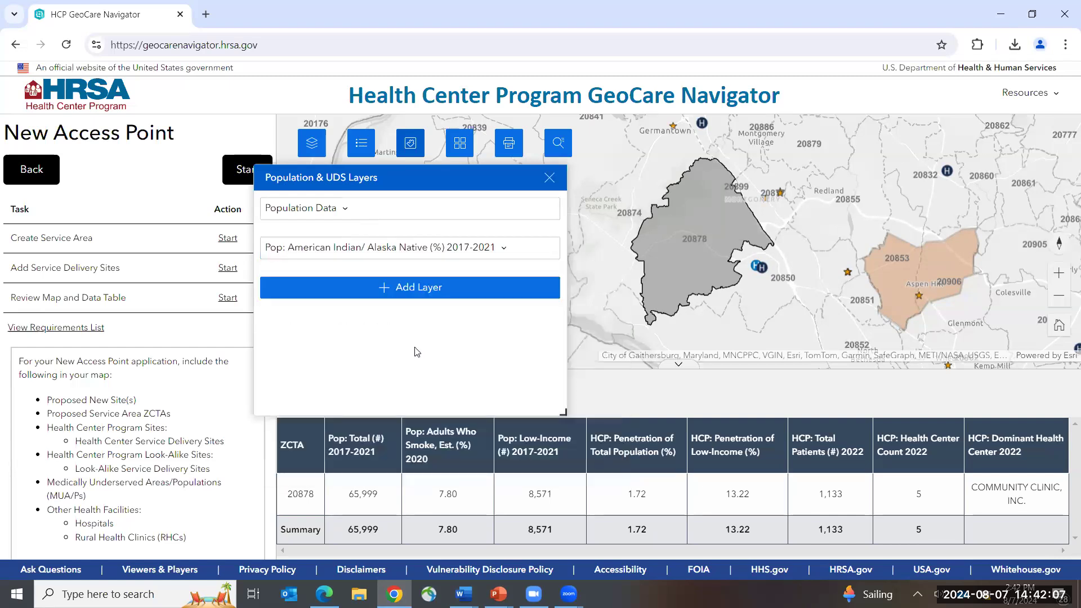
click(423, 300)
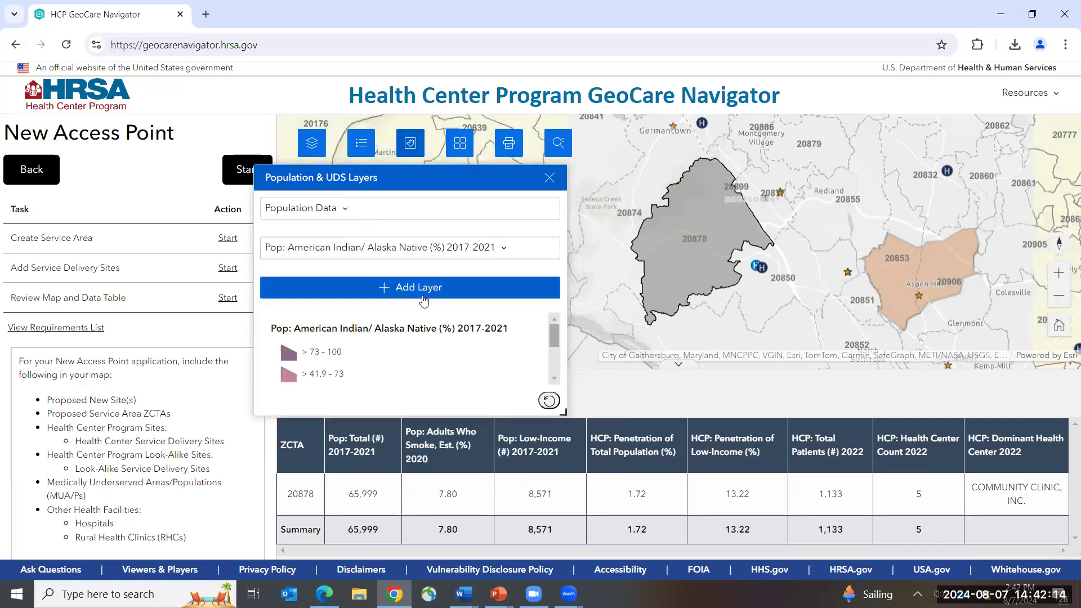
Hide the data table, enlarge the population layer window to view its full legend over the wider region, and close the window
click(679, 363)
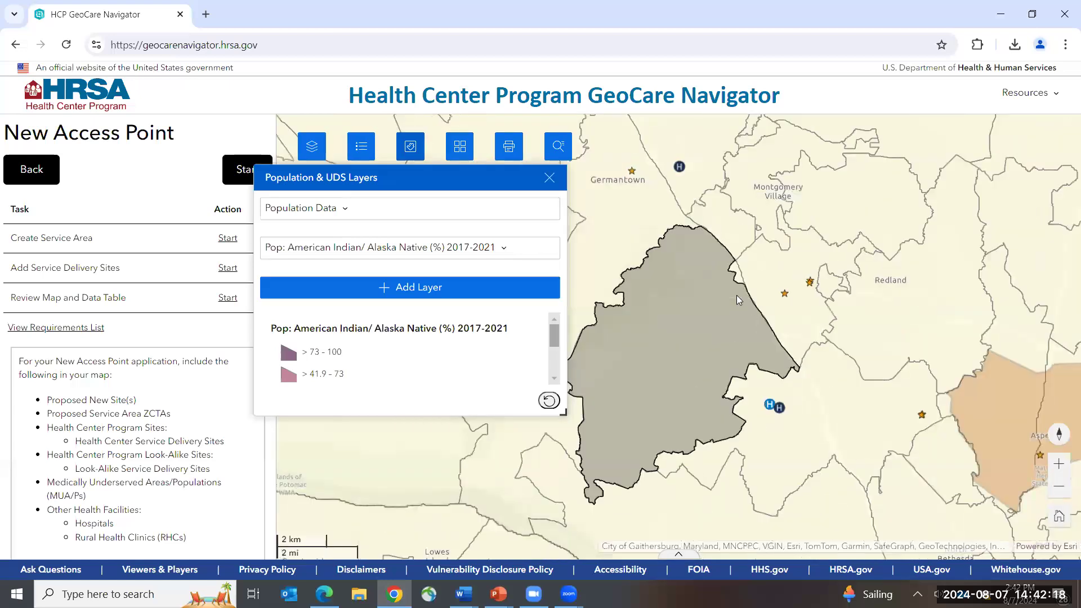
scroll(737, 295, down, 3)
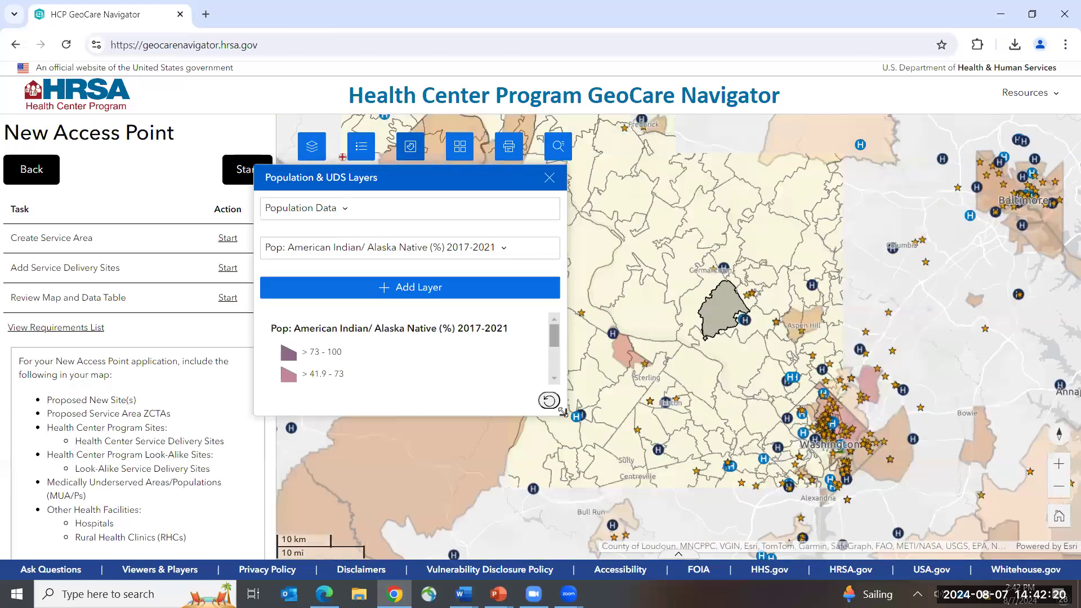
drag(608, 487, 618, 508)
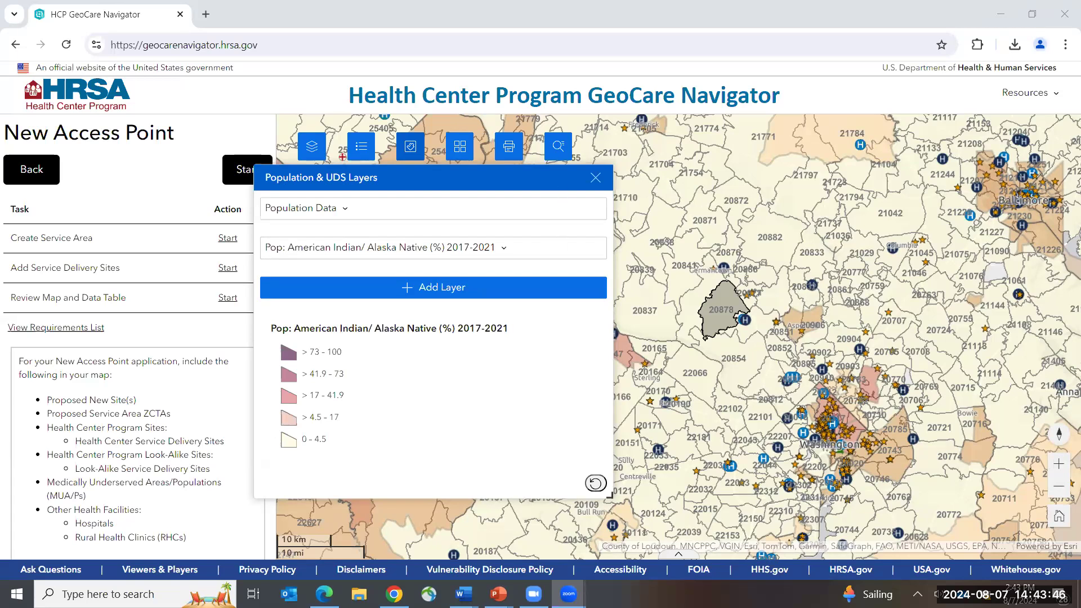
click(596, 179)
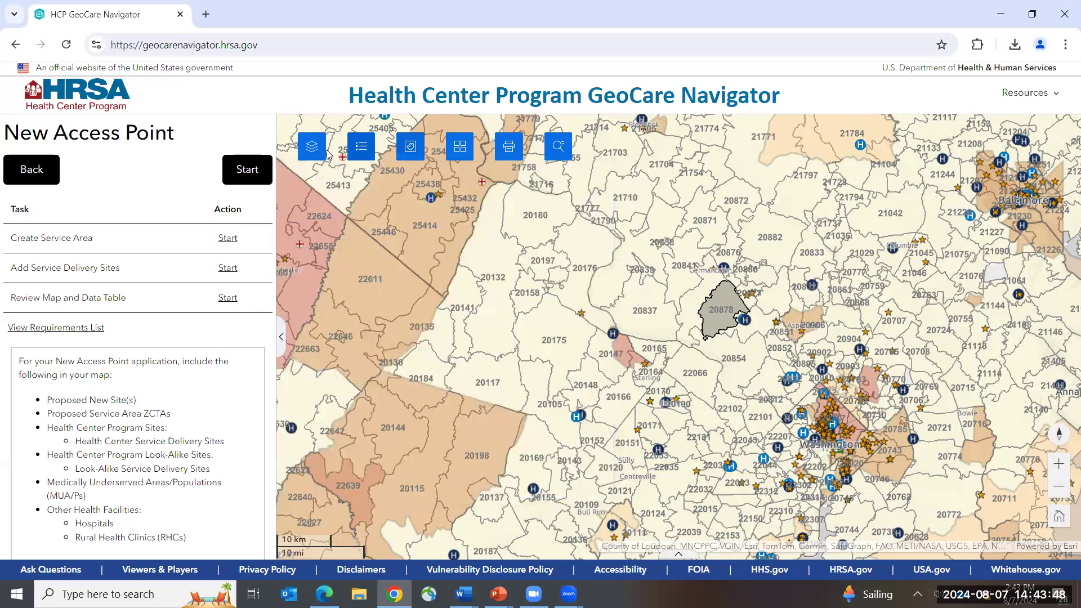
Enlarge the map layer list, look through the sublayers of U.S. Boundaries, and close the list
click(315, 148)
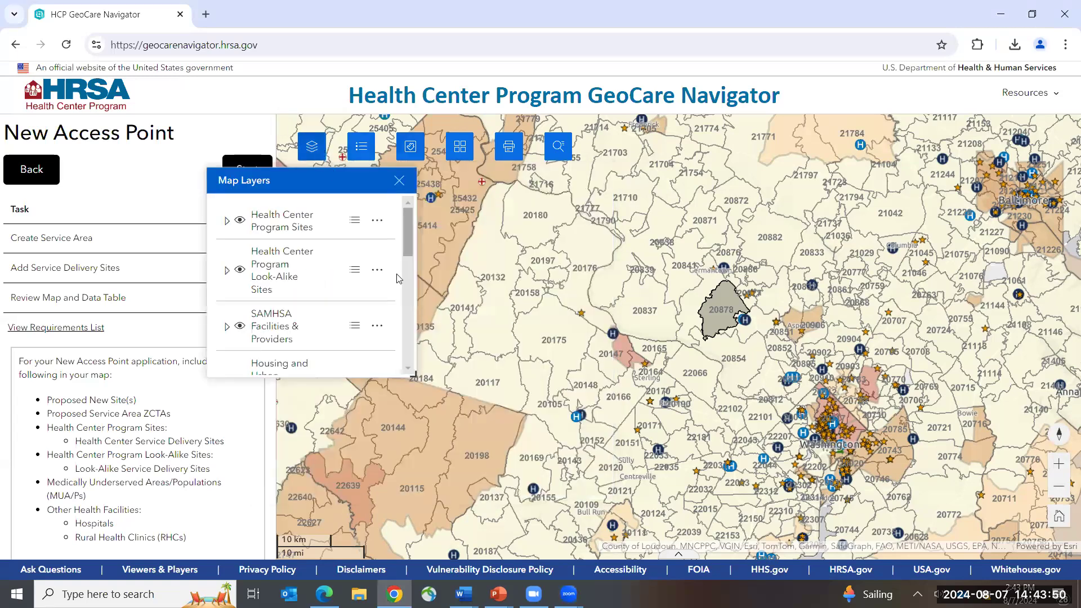
drag(414, 373, 626, 470)
scroll(222, 459, down, 1)
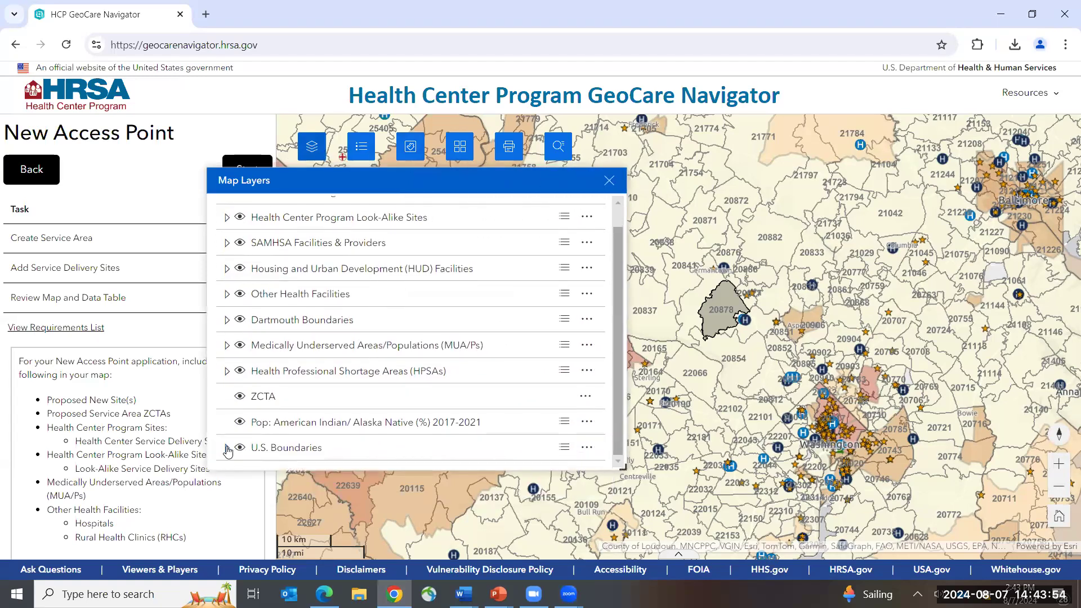
click(227, 448)
scroll(313, 362, down, 1)
scroll(313, 362, down, 2)
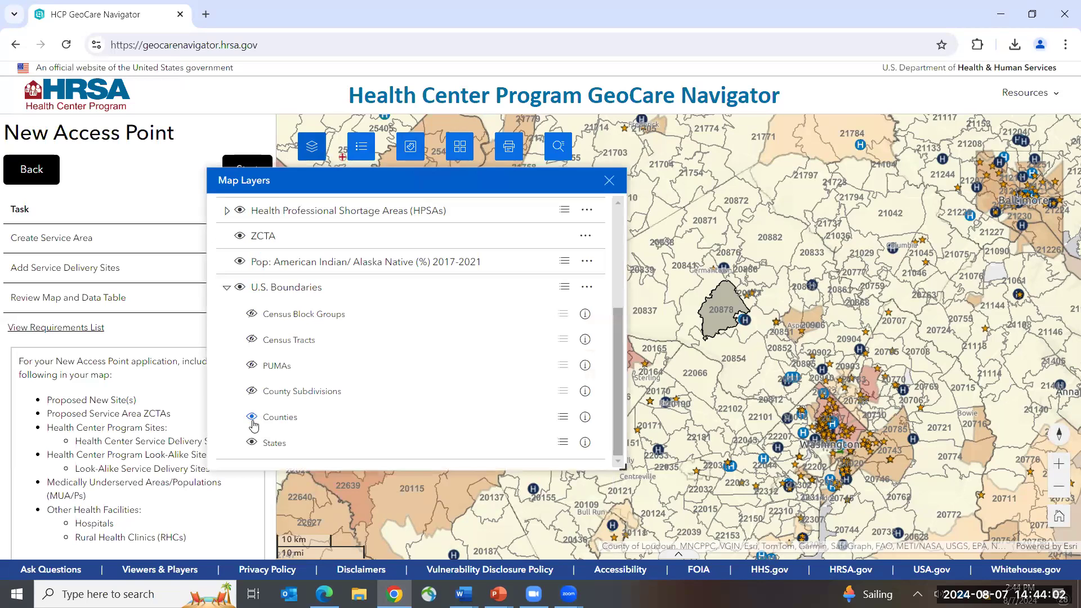
drag(396, 175, 197, 136)
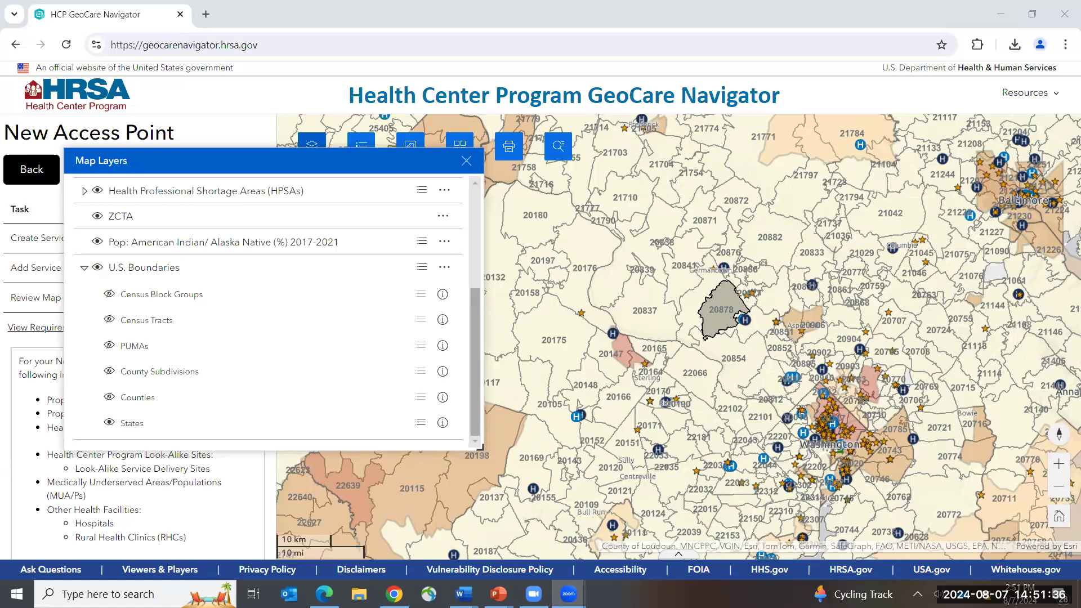
click(466, 162)
Show the ZCTA table, open and close its column list, and hide and reopen the table
click(679, 555)
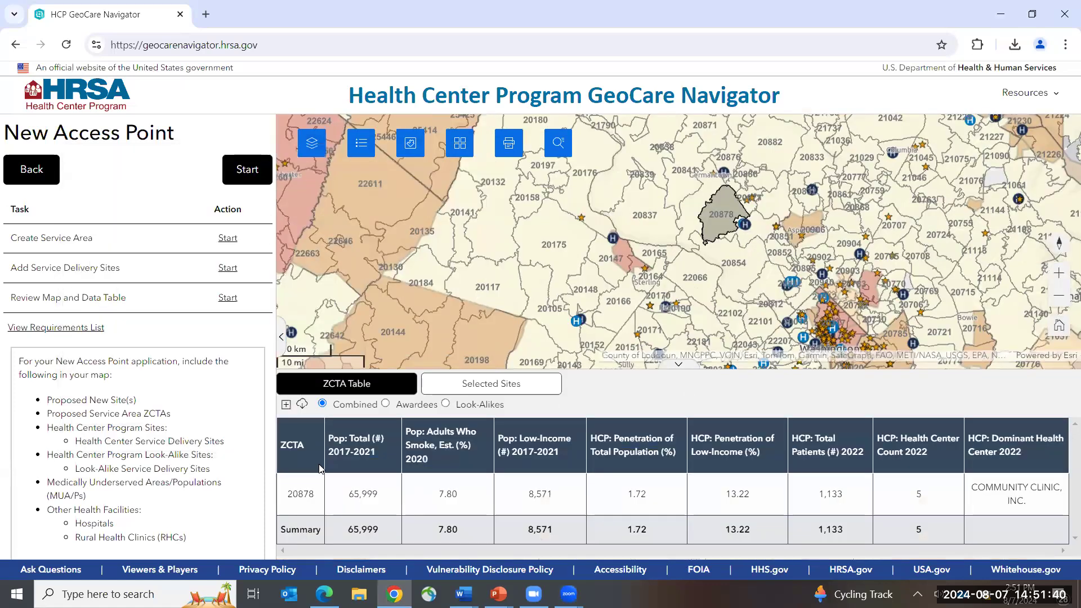
click(287, 407)
click(287, 407)
click(680, 365)
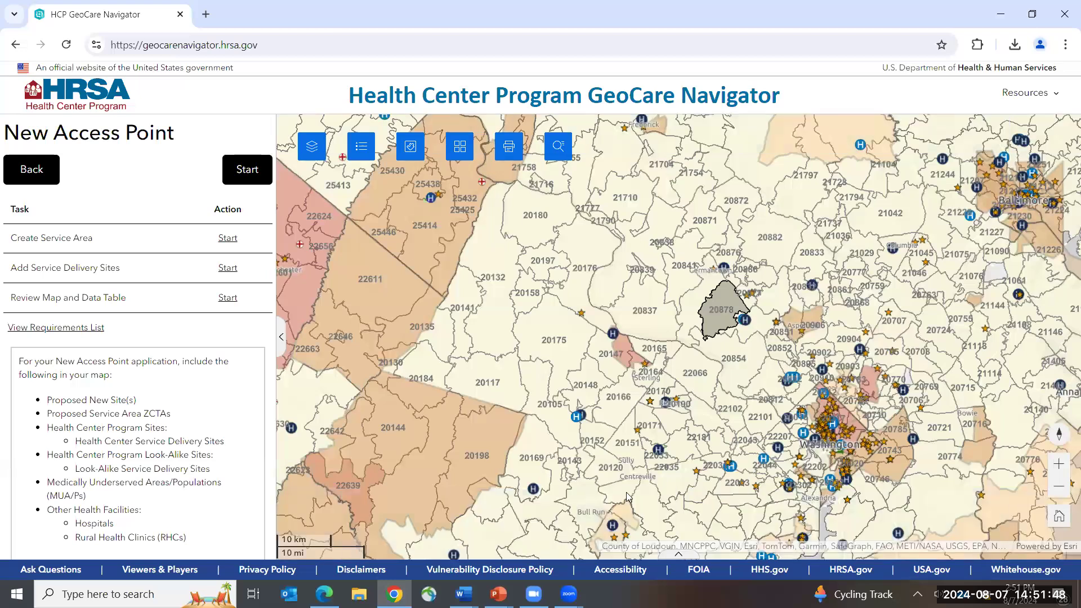
click(680, 555)
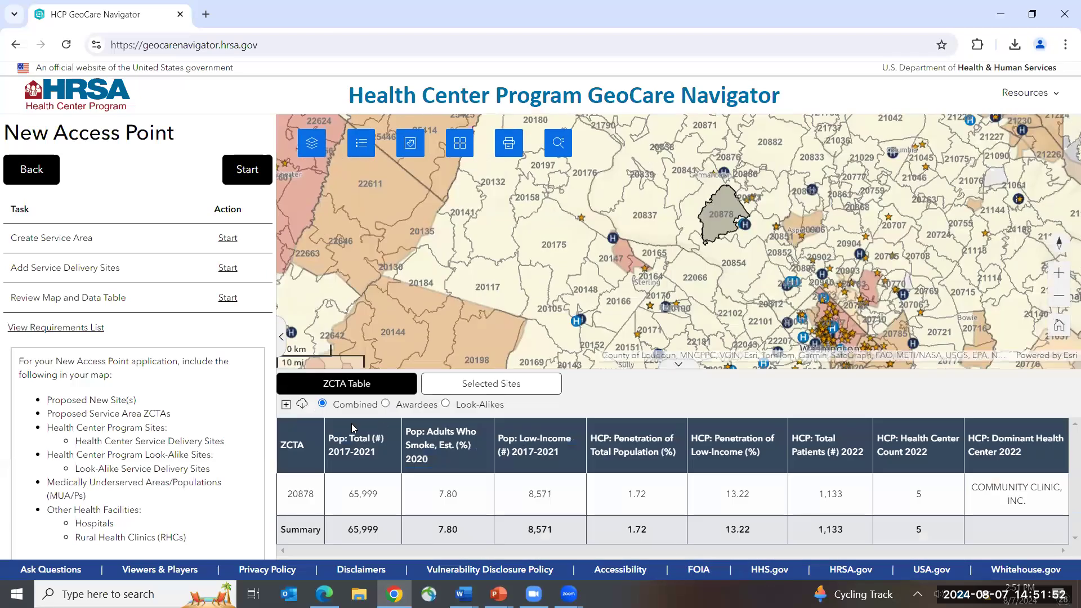
Add the Age-Adjusted Mortality Percentage, Age-Adjusted Mortality Rate, Low Birth Weight Rate and Disability (%) columns to the ZCTA table
click(286, 407)
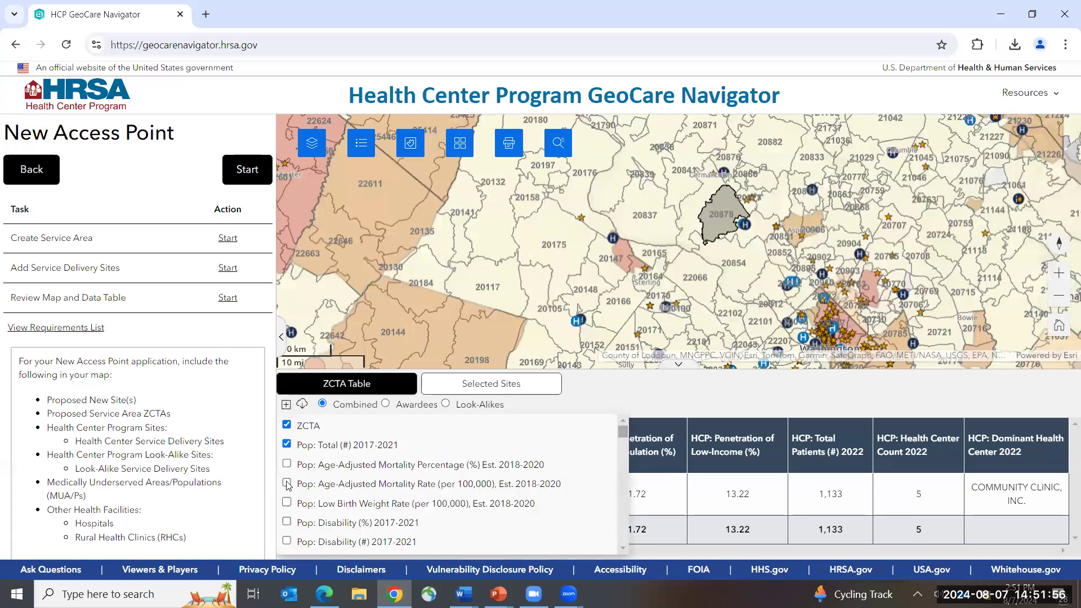
click(286, 464)
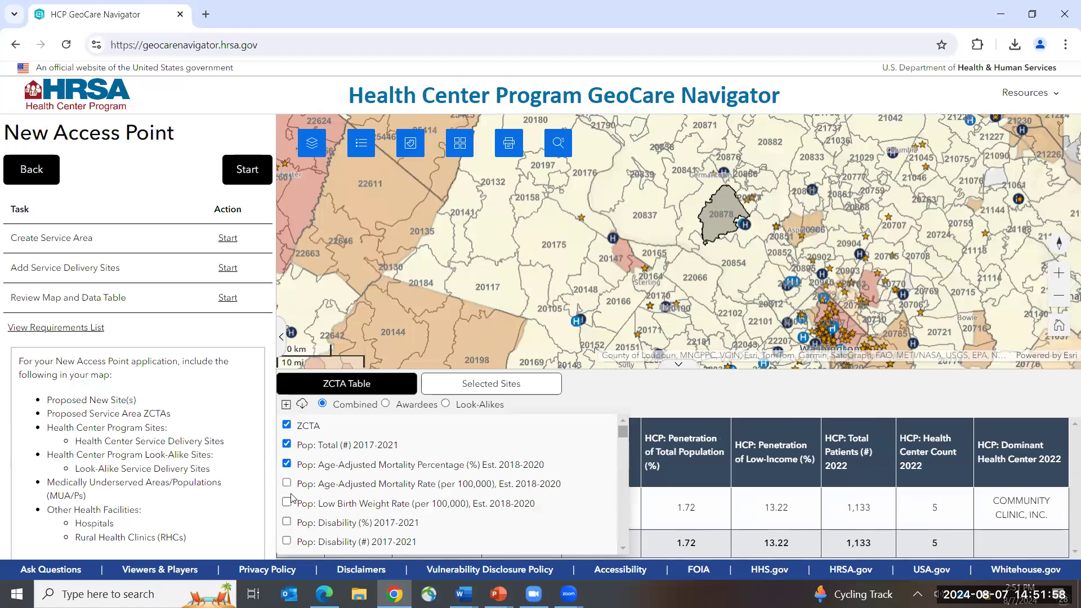
click(287, 483)
click(287, 503)
click(286, 521)
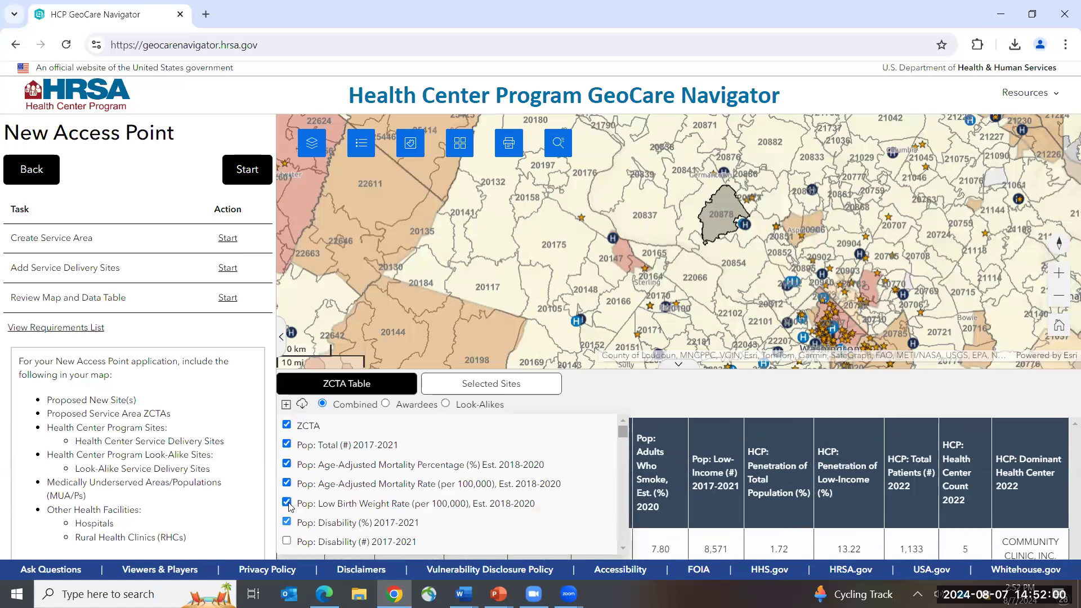
Remove the two mortality columns, Low Birth Weight Rate and Disability (%) from the ZCTA table, and close the column list
click(286, 503)
click(287, 522)
click(286, 484)
click(286, 464)
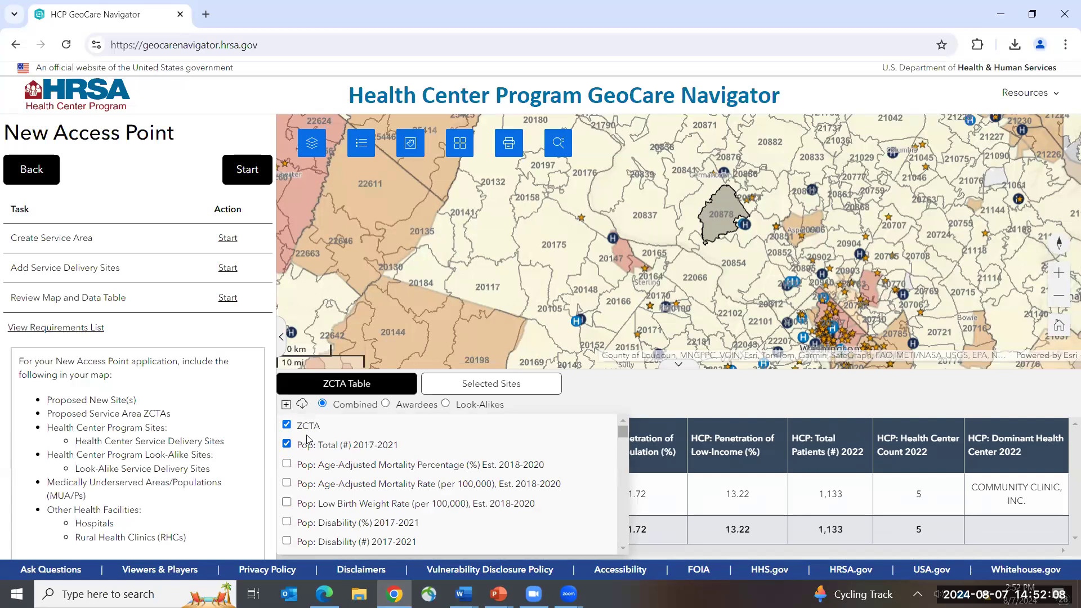
scroll(290, 516, down, 10)
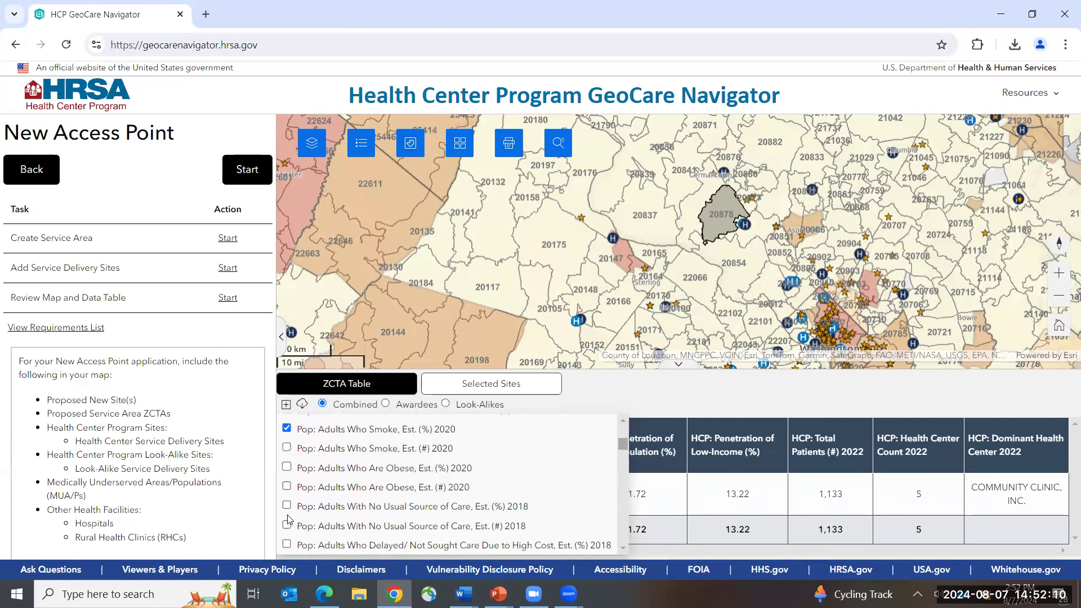
click(672, 431)
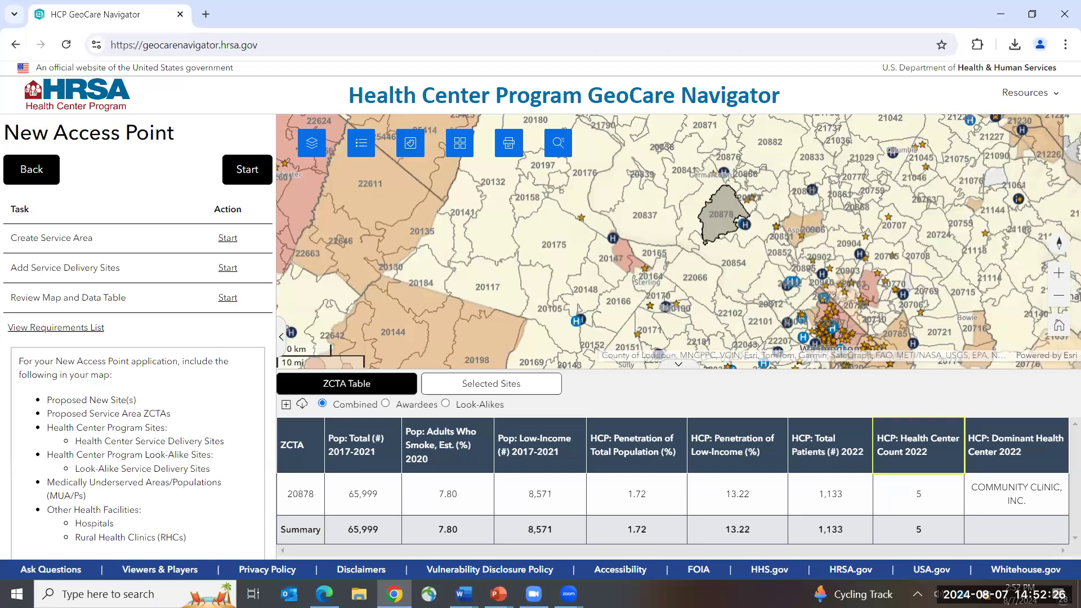
Hide the data table and zoom the map in around service area ZCTA 20878
key(alt+Tab)
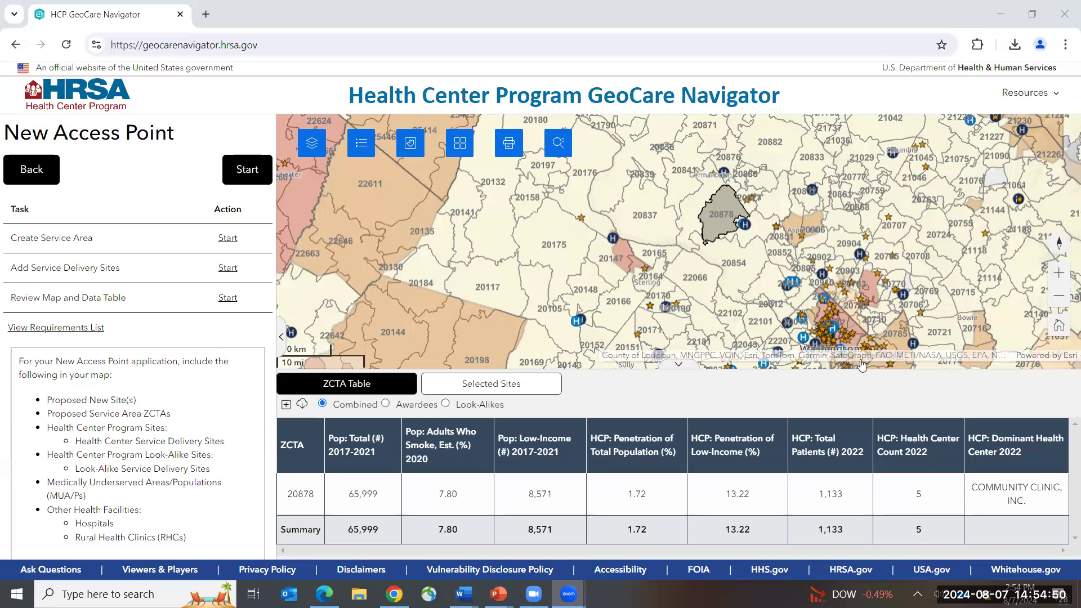
click(682, 366)
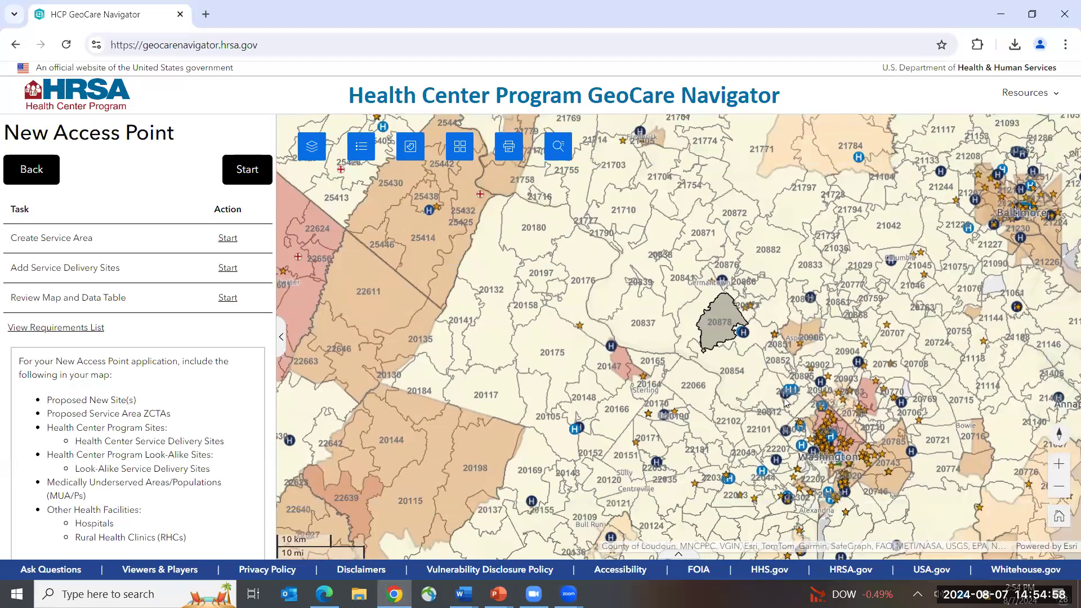
scroll(784, 398, up, 3)
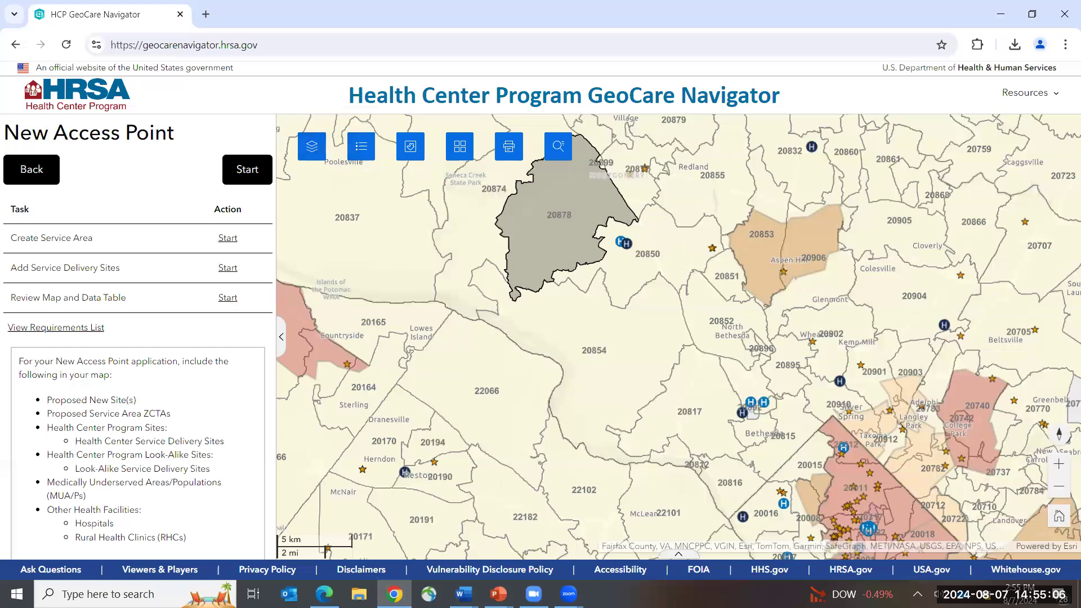
scroll(594, 194, up, 2)
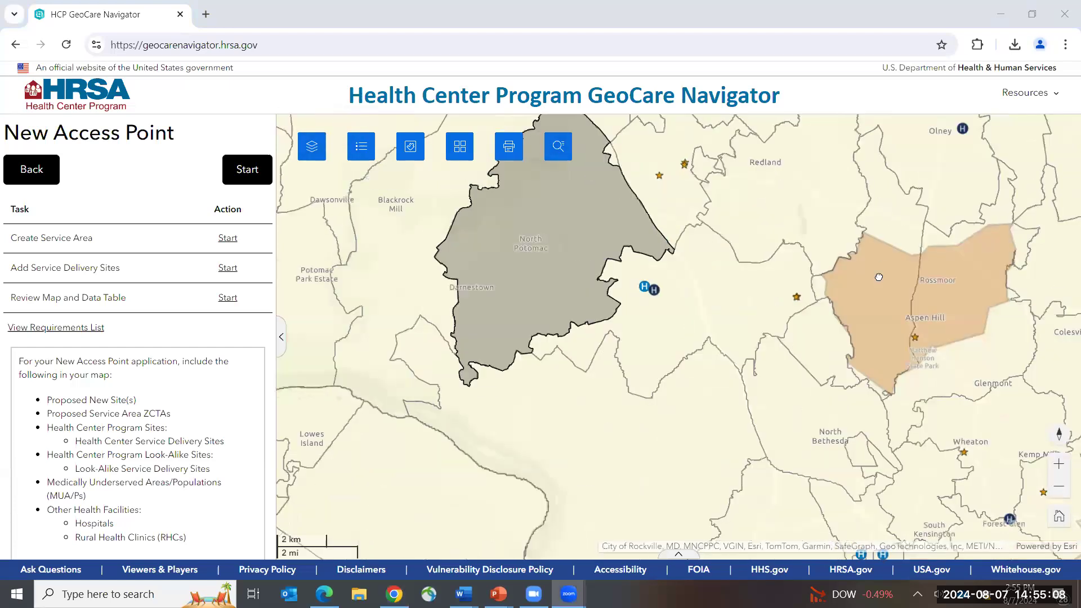
scroll(879, 277, down, 3)
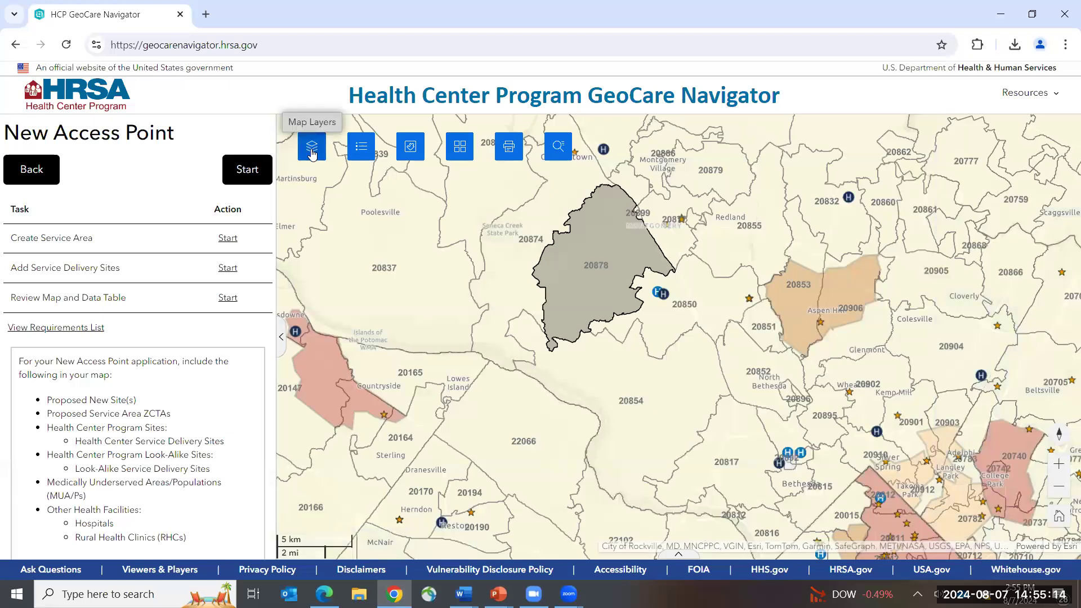
Examine the sublayers of SAMHSA Facilities & Providers, Health Center Program Sites and Health Center Program Look-Alike Sites in the map layer list
click(312, 148)
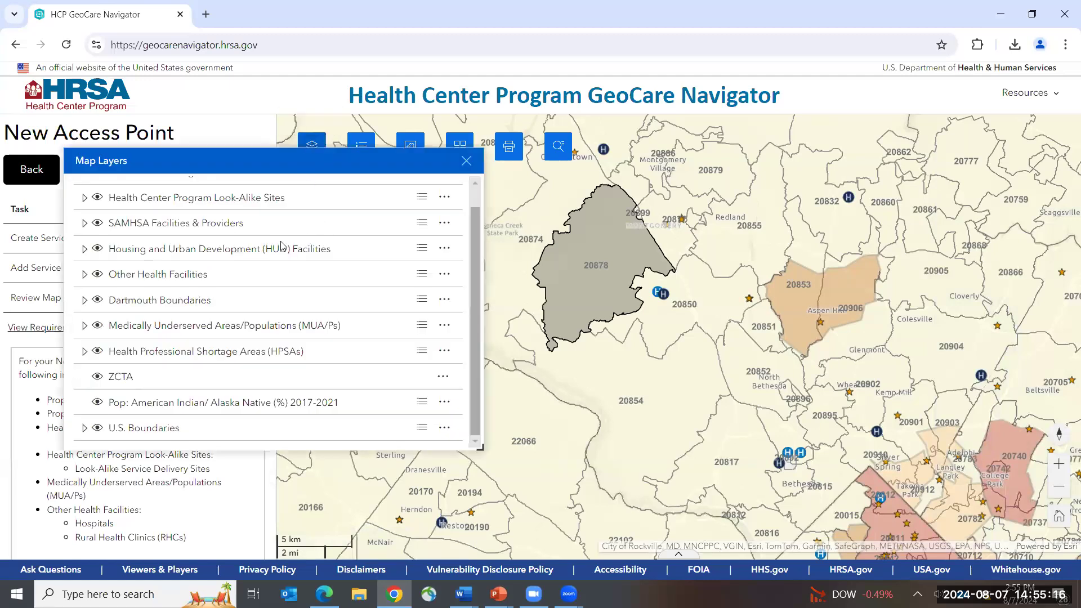
scroll(280, 252, up, 1)
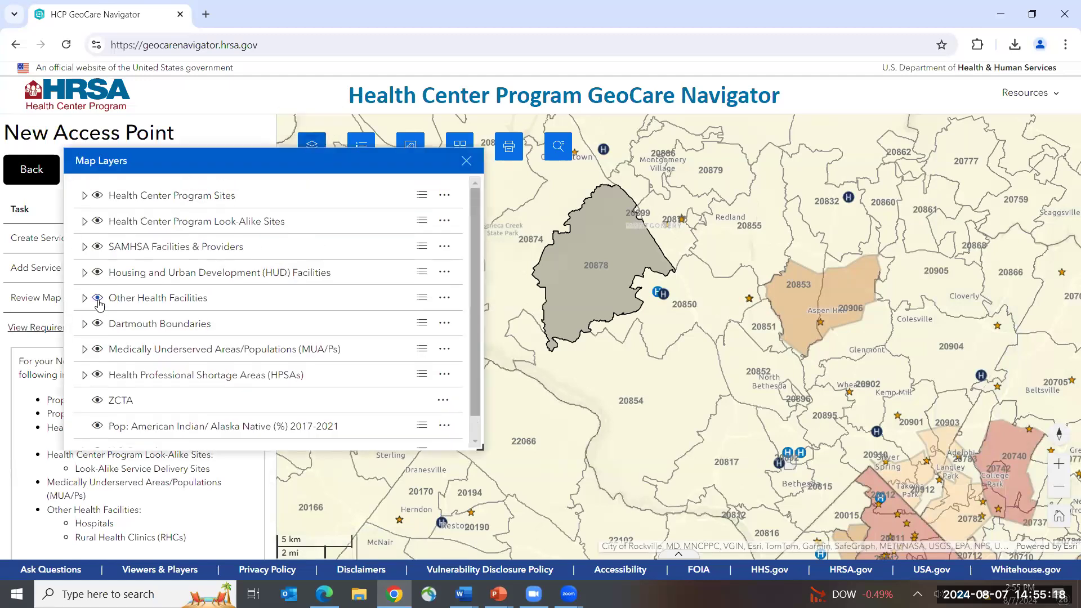
click(85, 247)
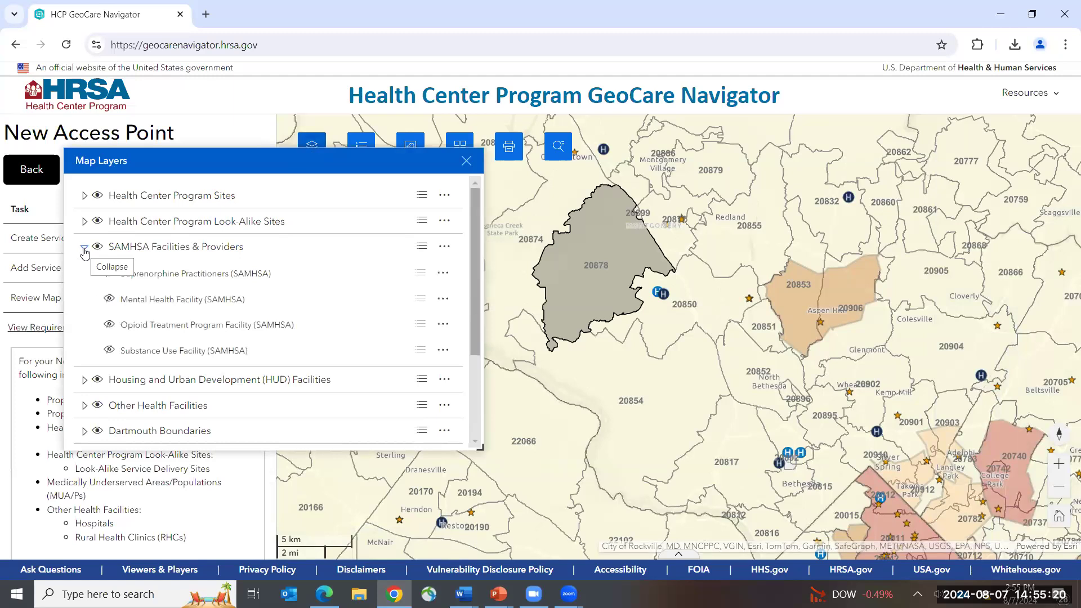
click(85, 247)
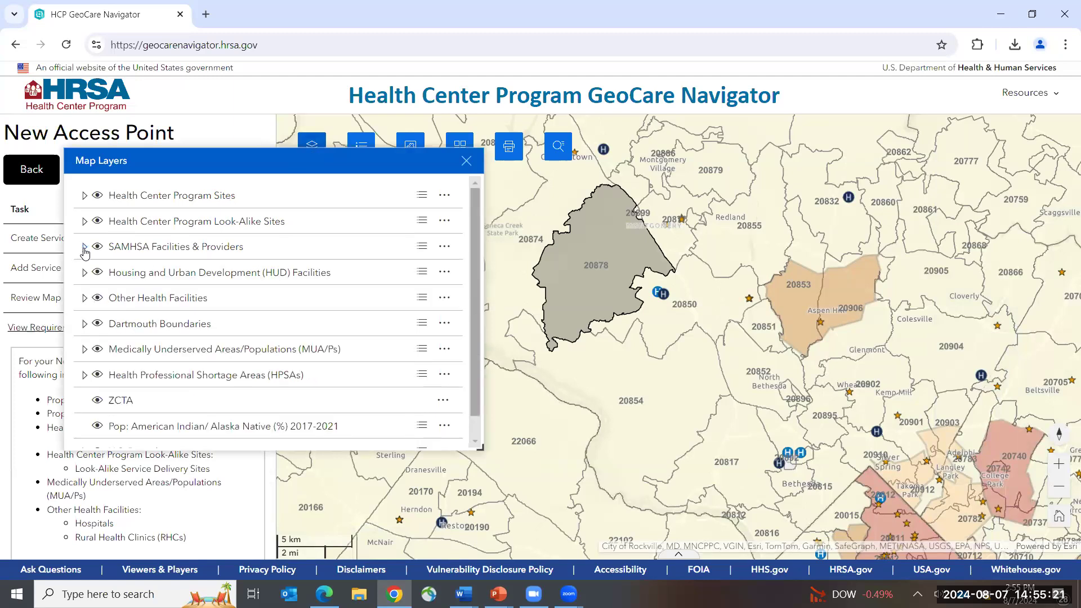
click(86, 196)
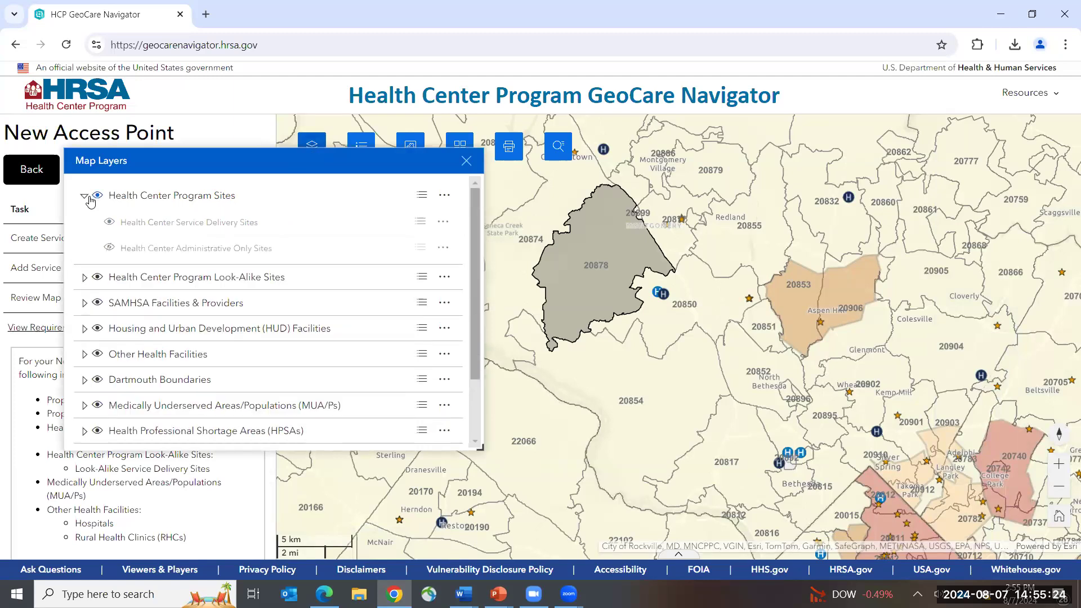
click(83, 277)
click(83, 278)
click(84, 196)
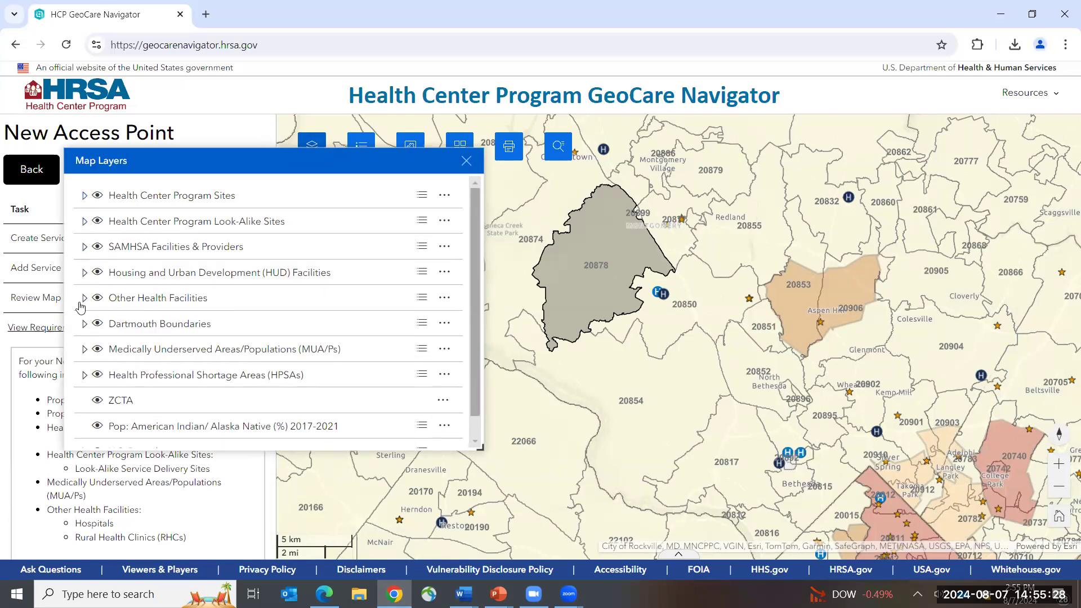
Turn on the Veterans' Health Administration (VHA) Facilities layer under Other Health Facilities, view it near ZCTA 20878, and close the layer list
click(84, 299)
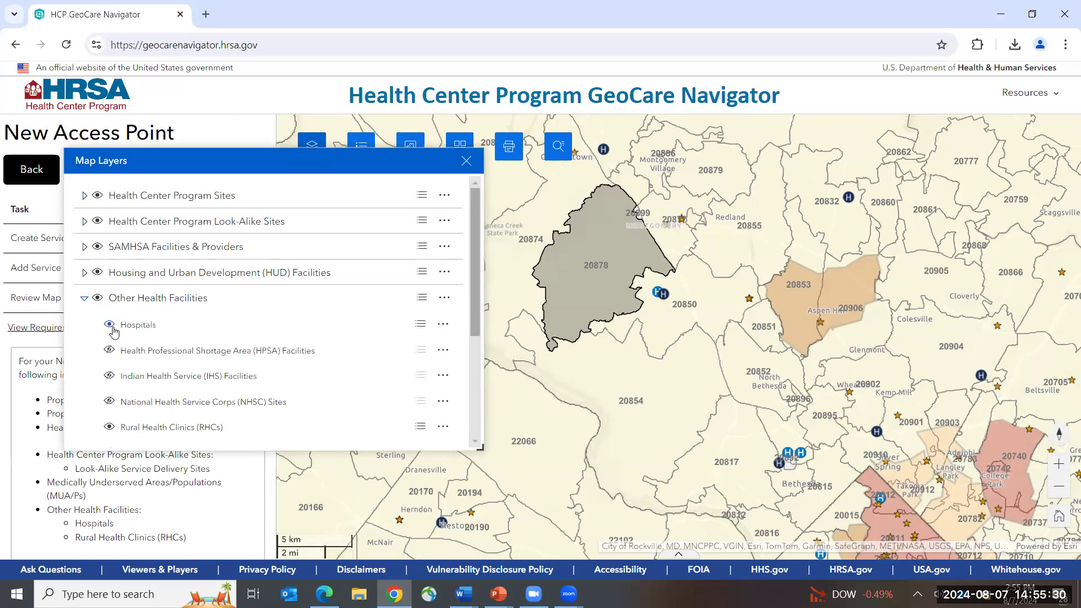
scroll(146, 359, down, 1)
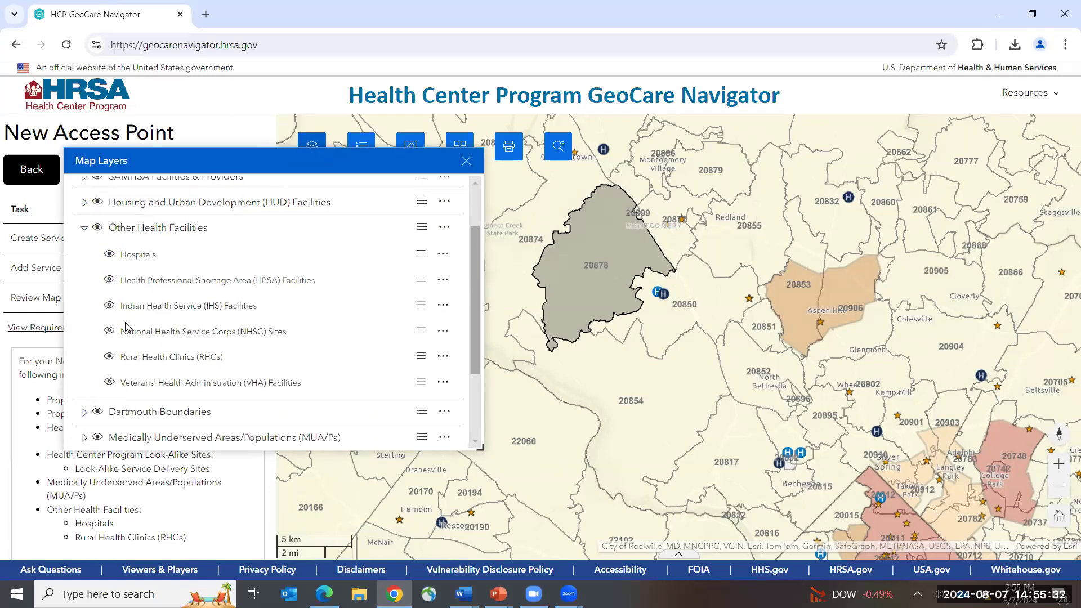
click(109, 383)
scroll(656, 277, up, 1)
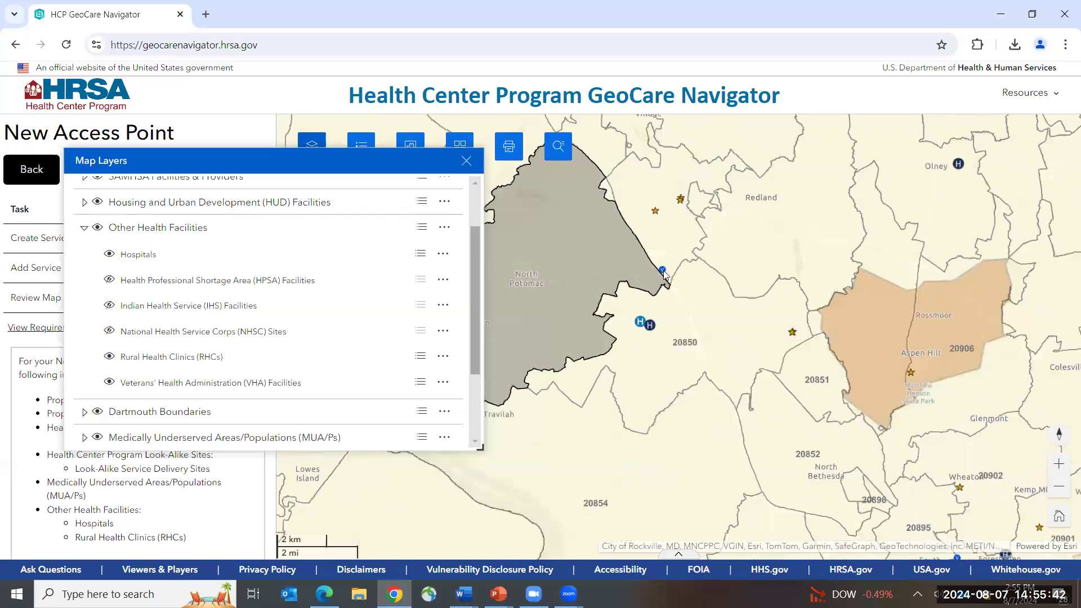
click(466, 161)
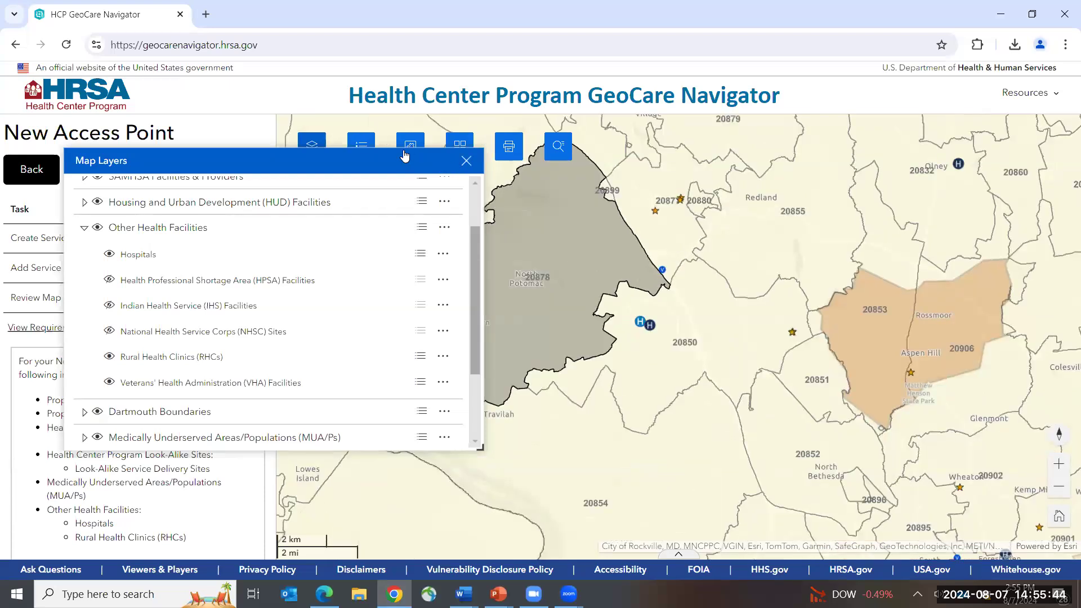
Look up the Veterans' Health Administration (VHA) Facilities symbol in the map legend
click(356, 153)
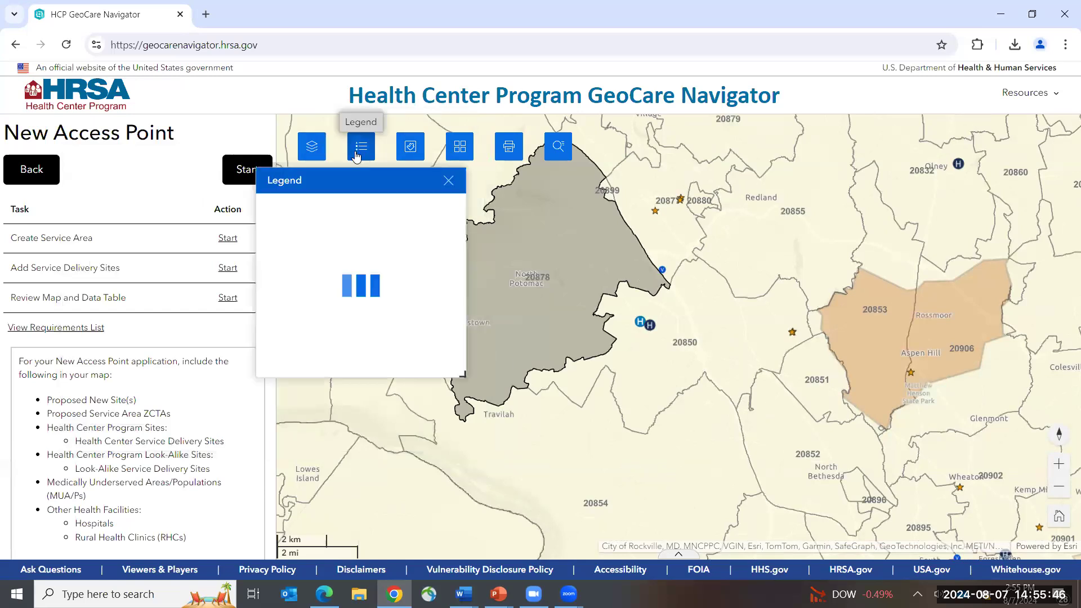
scroll(353, 270, down, 5)
scroll(353, 270, down, 2)
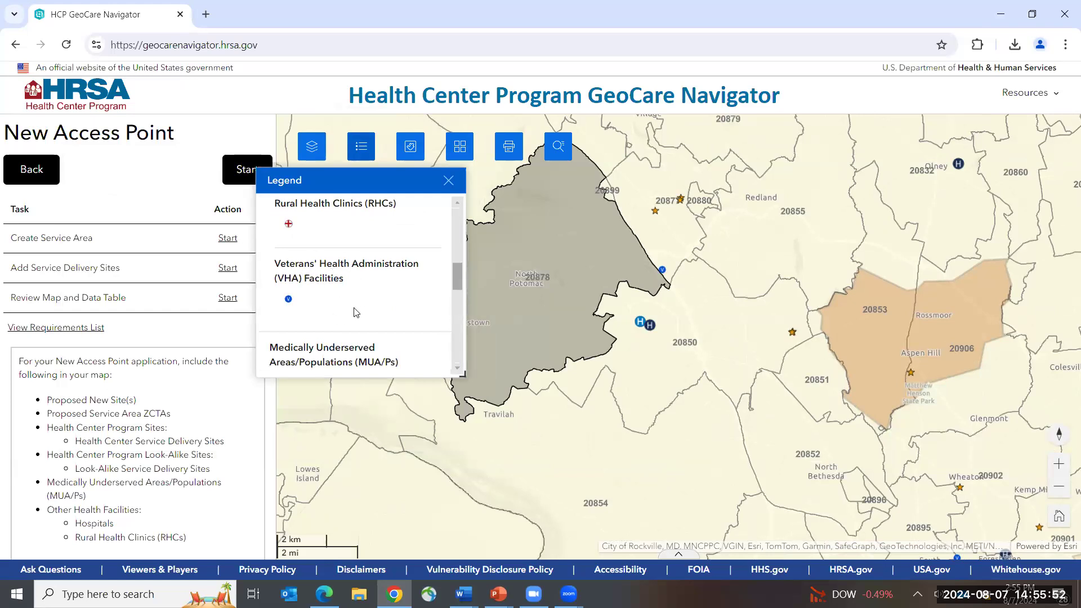
Show the Indian Health Service (IHS) Facilities layer, check the surrounding map for sites, hide it again, and close the layer list
click(312, 148)
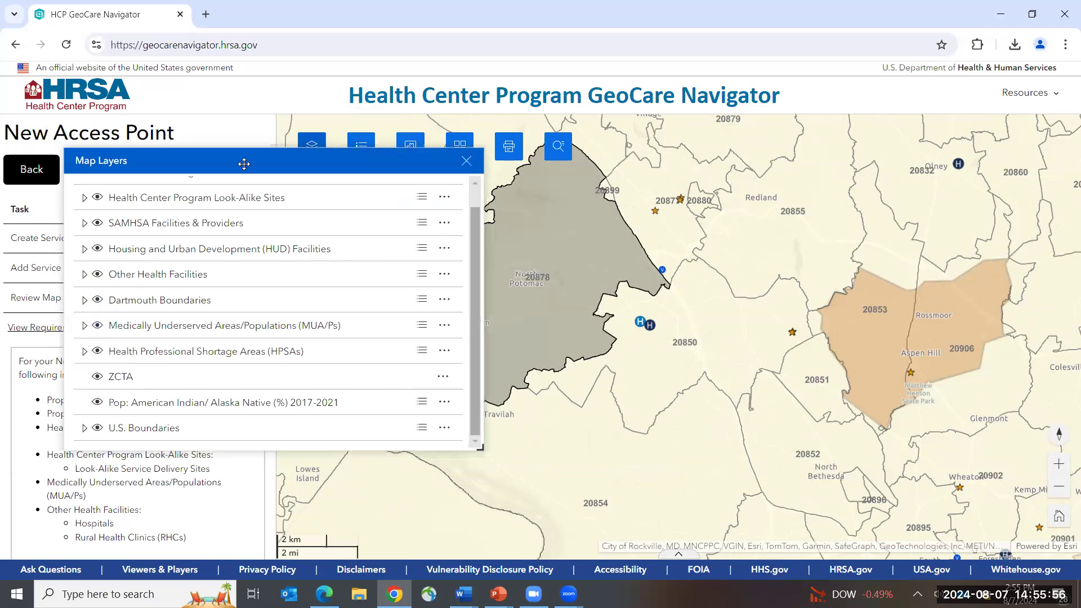
click(85, 274)
scroll(96, 287, down, 2)
click(109, 283)
scroll(762, 280, up, 2)
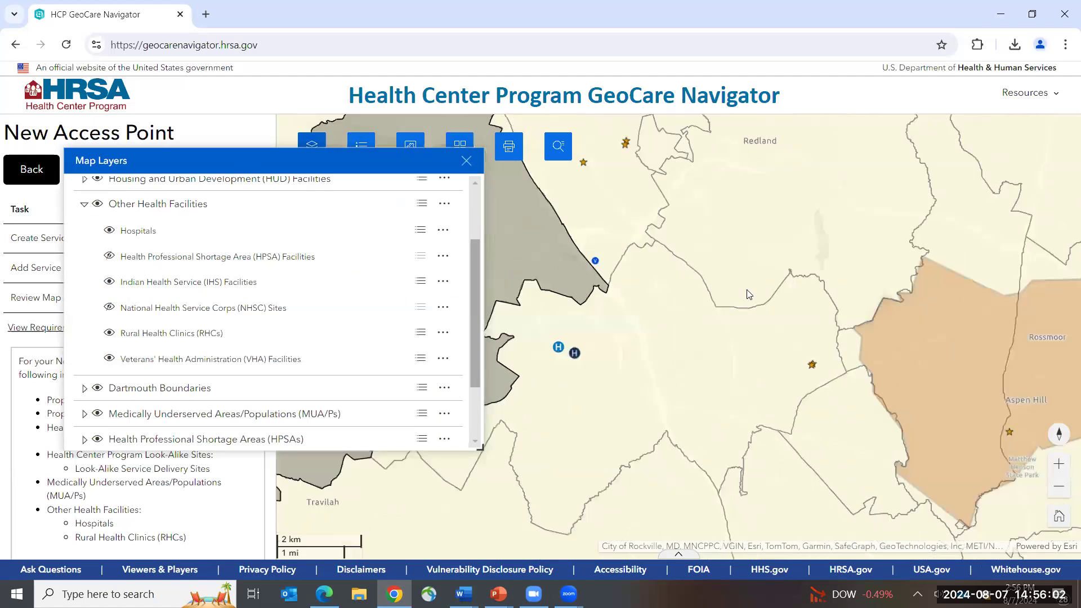
scroll(730, 290, down, 3)
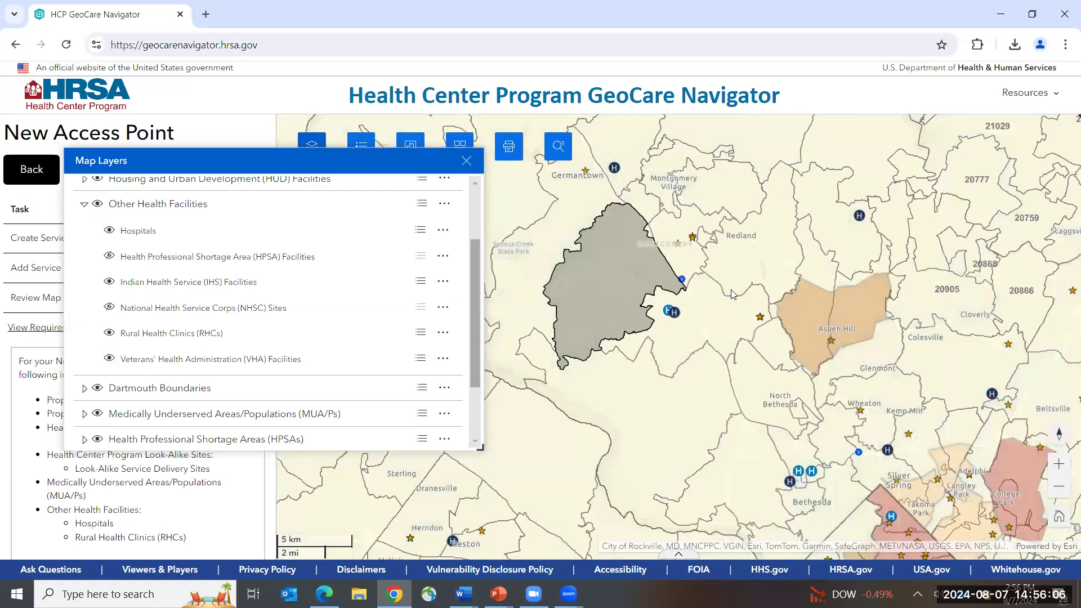
click(110, 283)
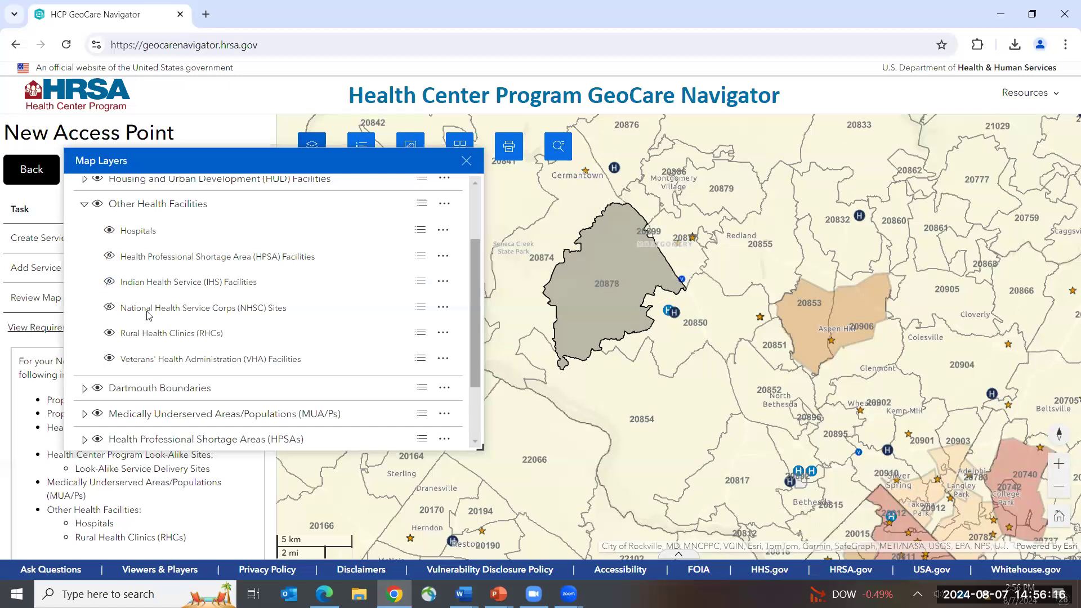
click(466, 161)
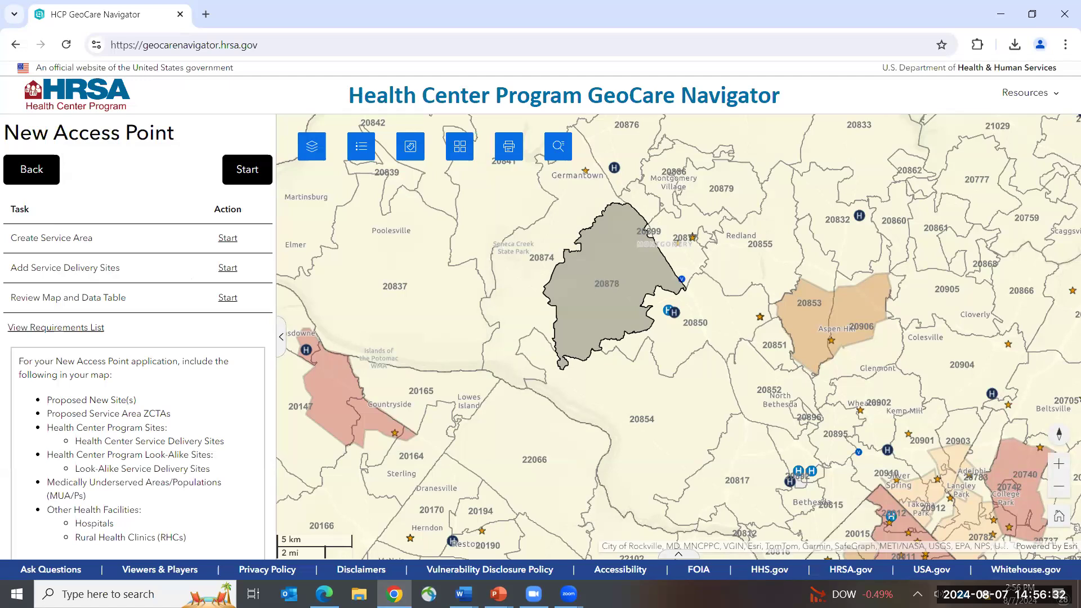
Open the Review Map and Data Table task and view the ZCTA data table
click(679, 555)
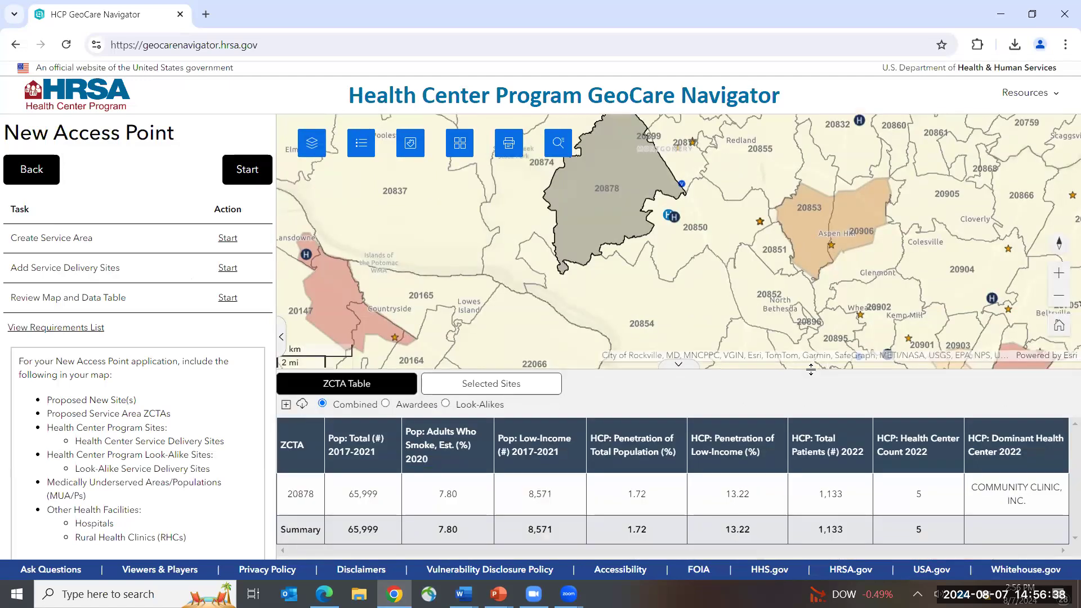
click(217, 298)
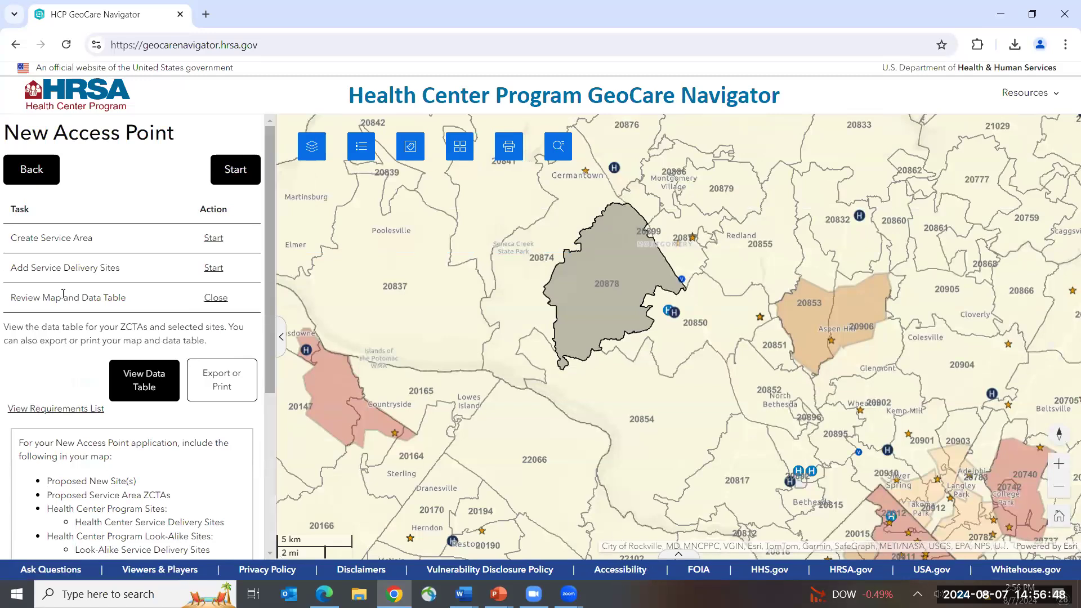
click(210, 304)
click(210, 304)
click(144, 394)
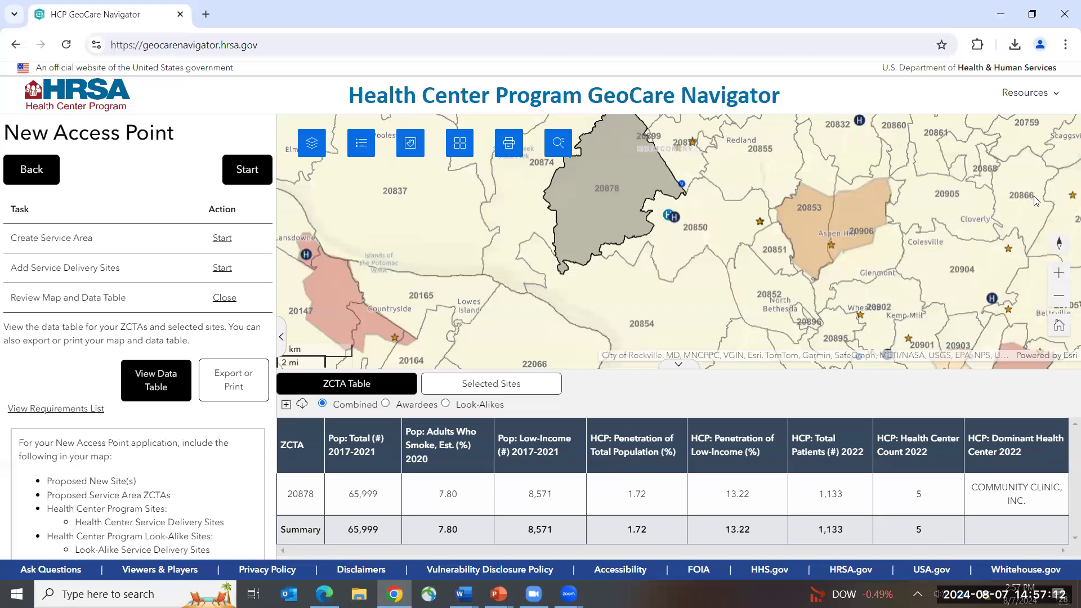
Open the Delete browsing data dialog in Chrome's privacy and security settings
click(1066, 53)
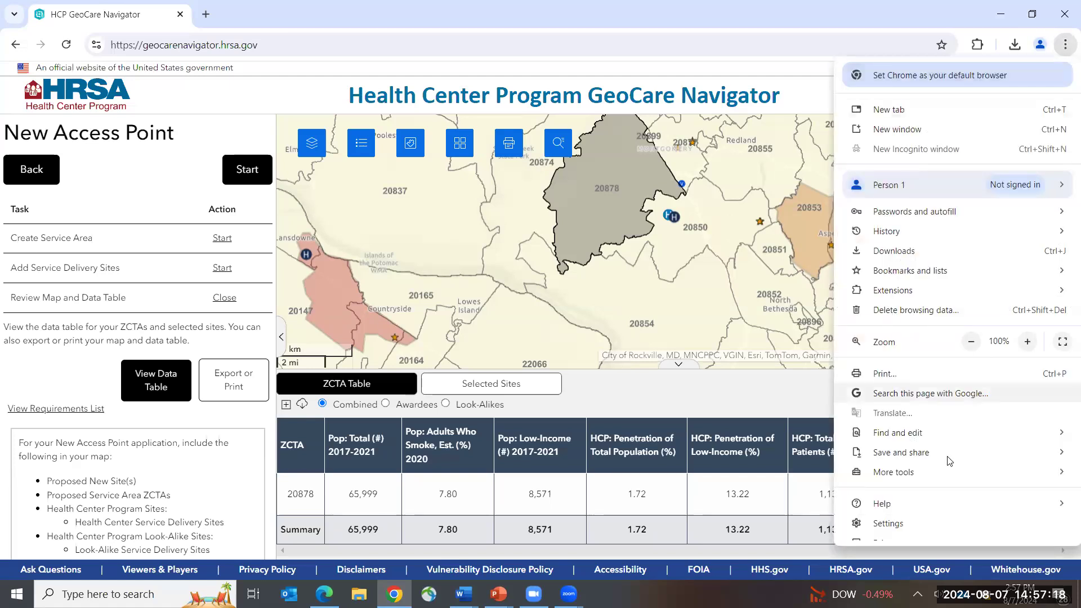
click(936, 527)
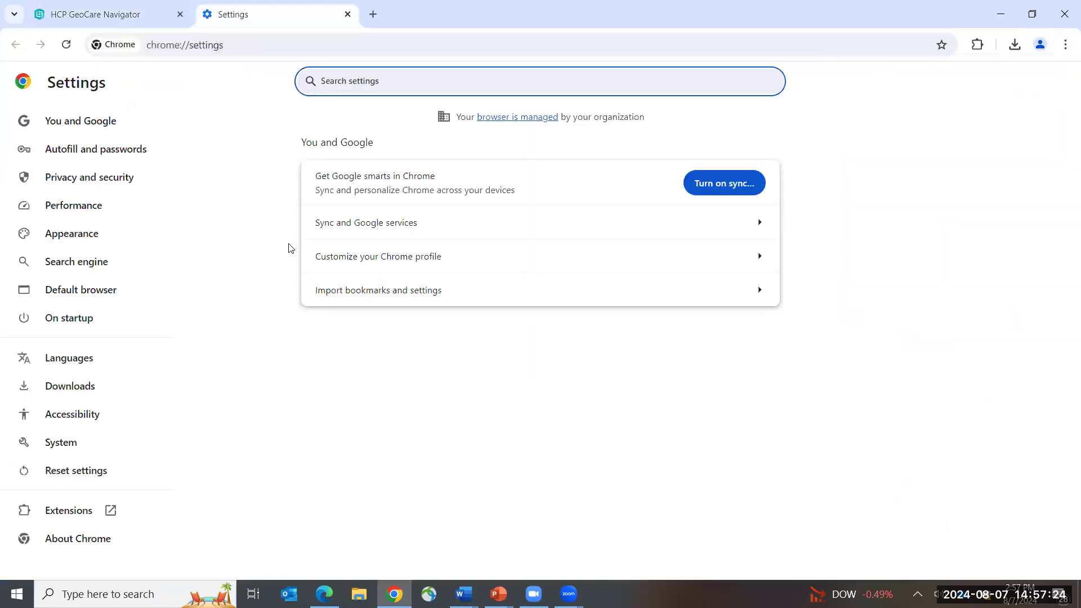
click(94, 177)
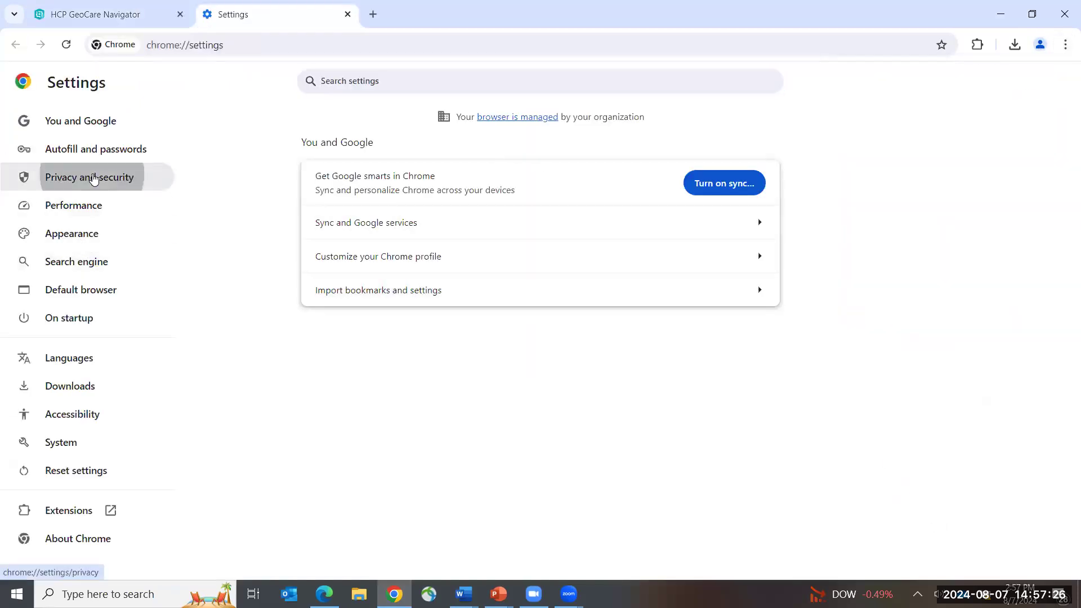
click(558, 292)
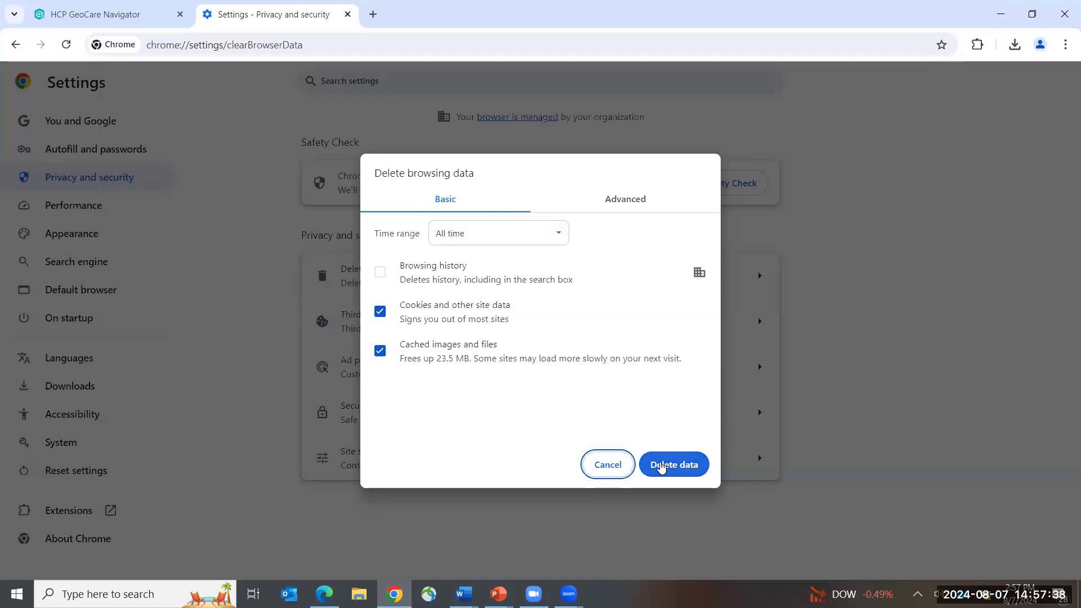
Switch to Microsoft Edge and open the choice of browsing data to clear in its privacy, search, and services settings
click(326, 594)
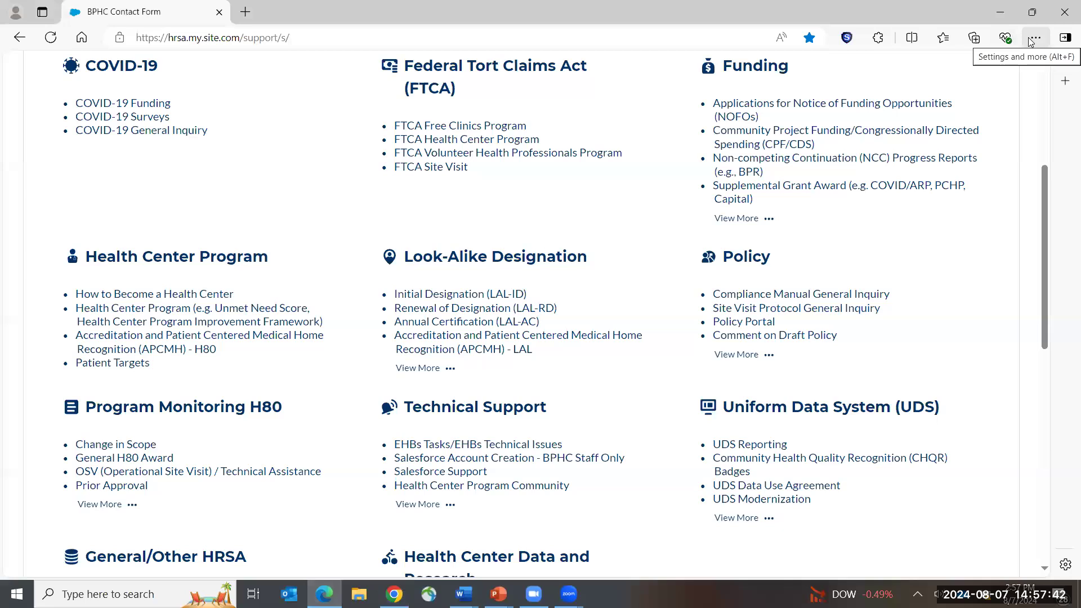
click(1028, 38)
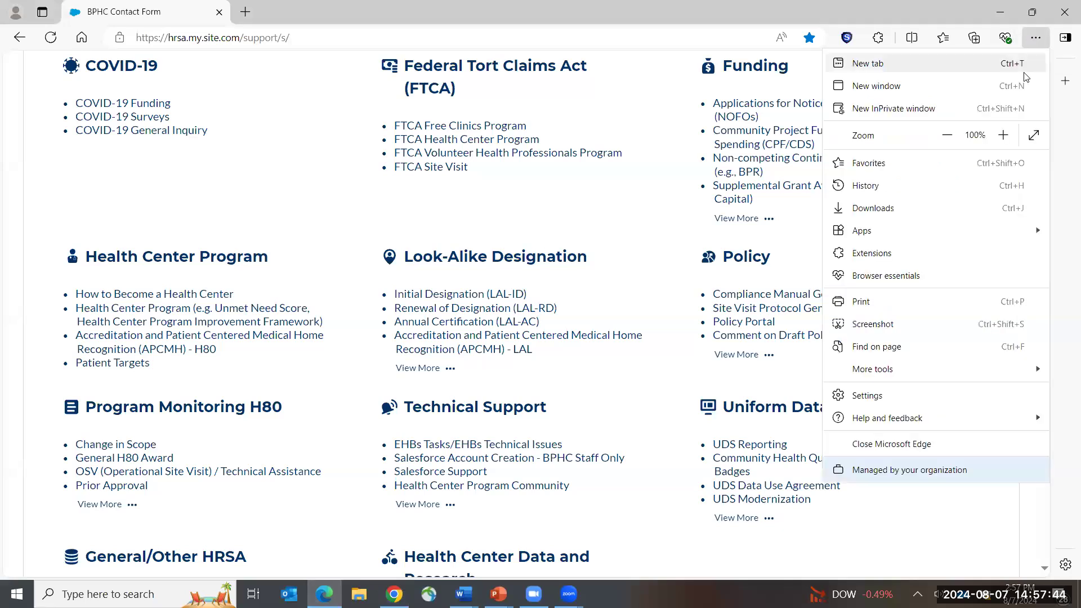
click(969, 190)
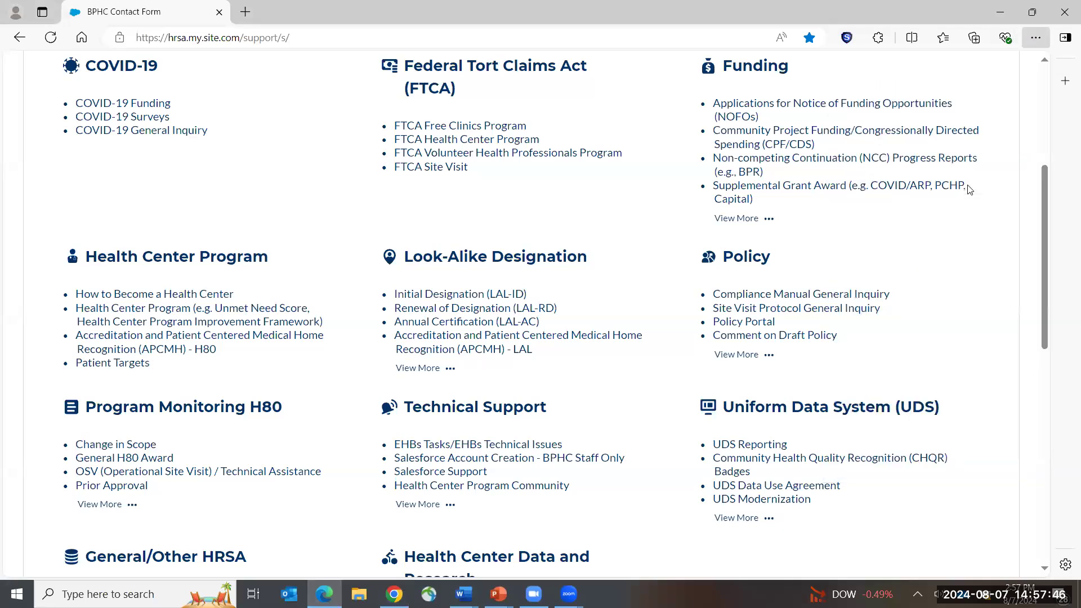
click(1037, 38)
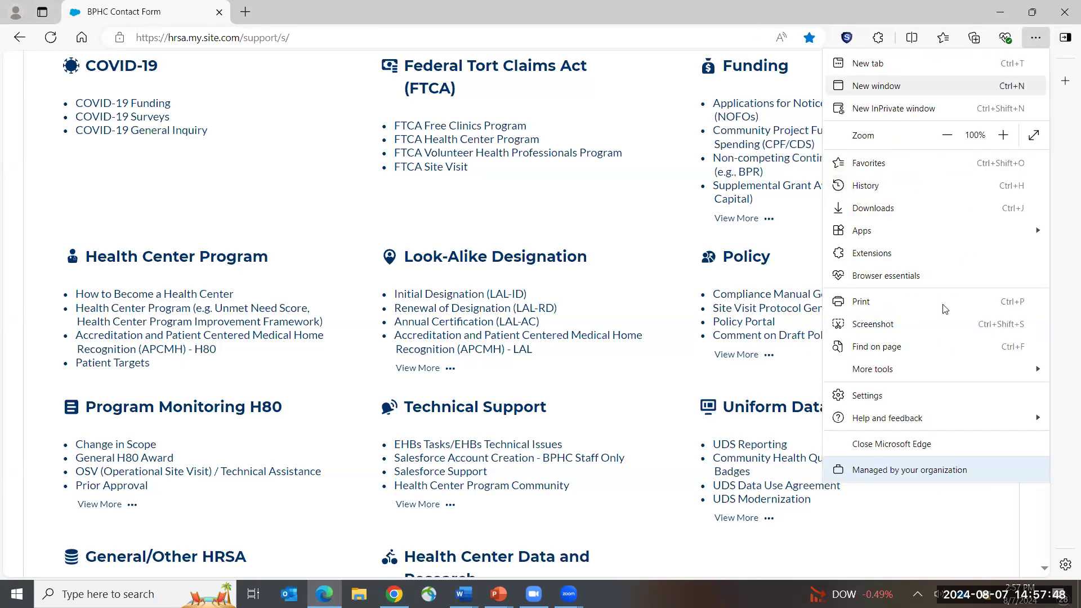
click(889, 402)
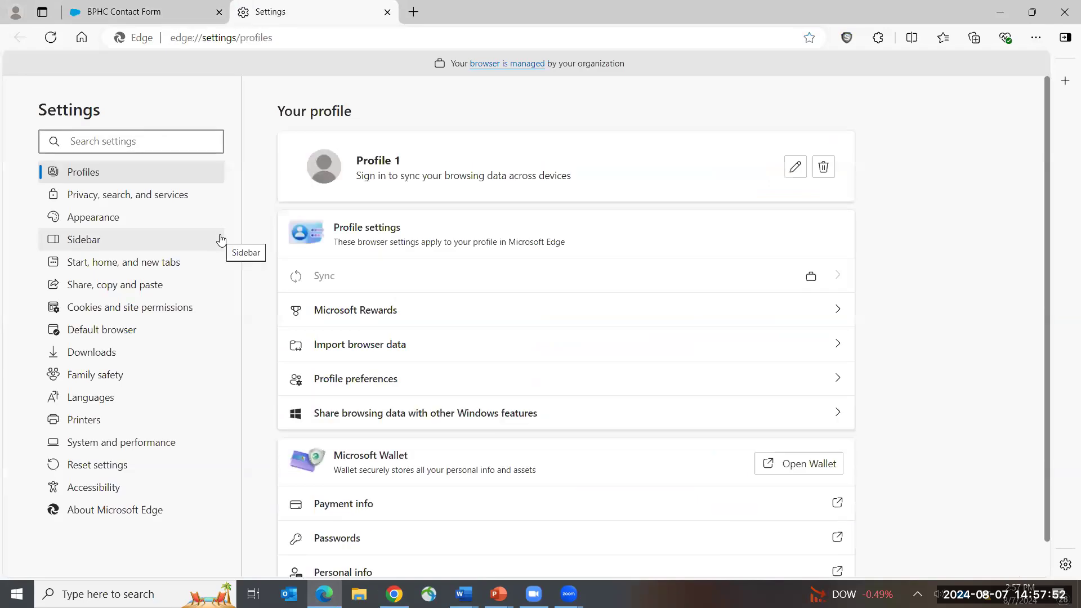
click(171, 200)
scroll(820, 422, down, 1)
scroll(811, 418, down, 7)
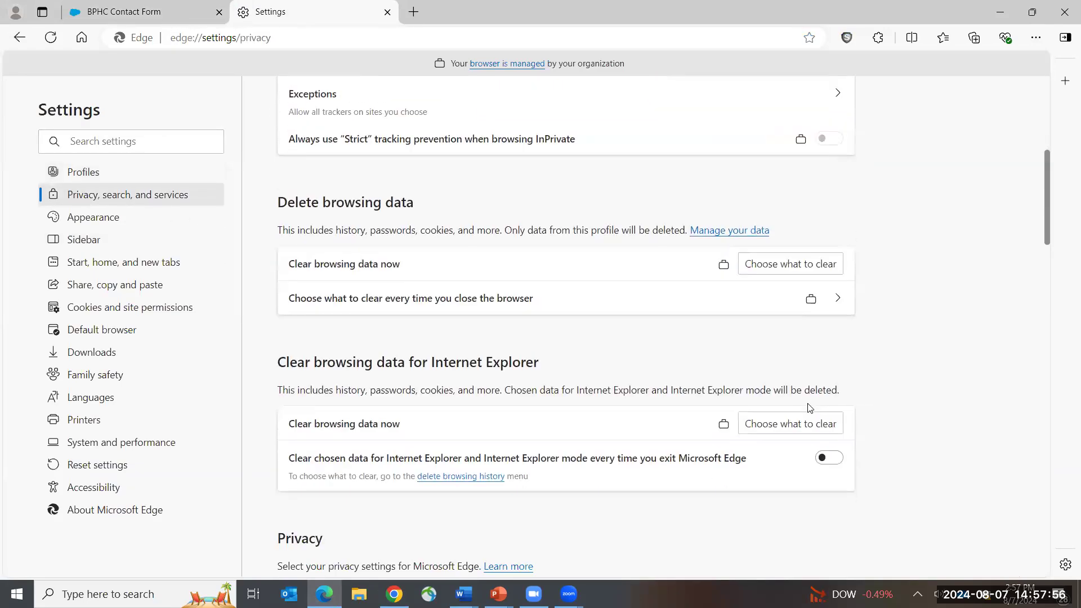
click(749, 236)
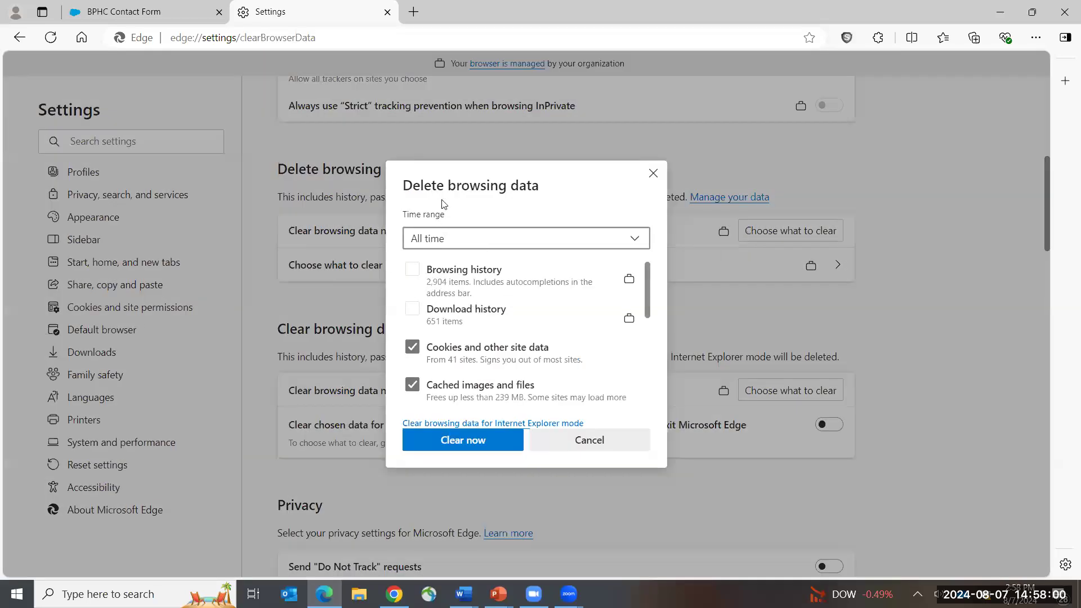
Review the data types offered for clearing in Edge and cancel without deleting anything
scroll(487, 308, down, 1)
scroll(428, 290, up, 1)
scroll(411, 299, down, 1)
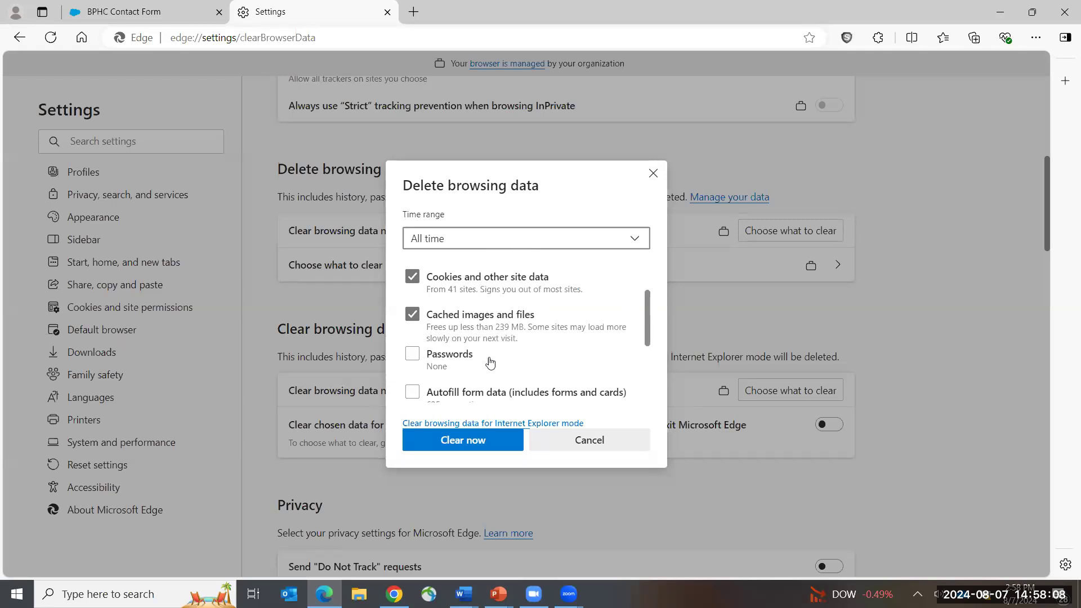
click(627, 449)
scroll(780, 354, up, 7)
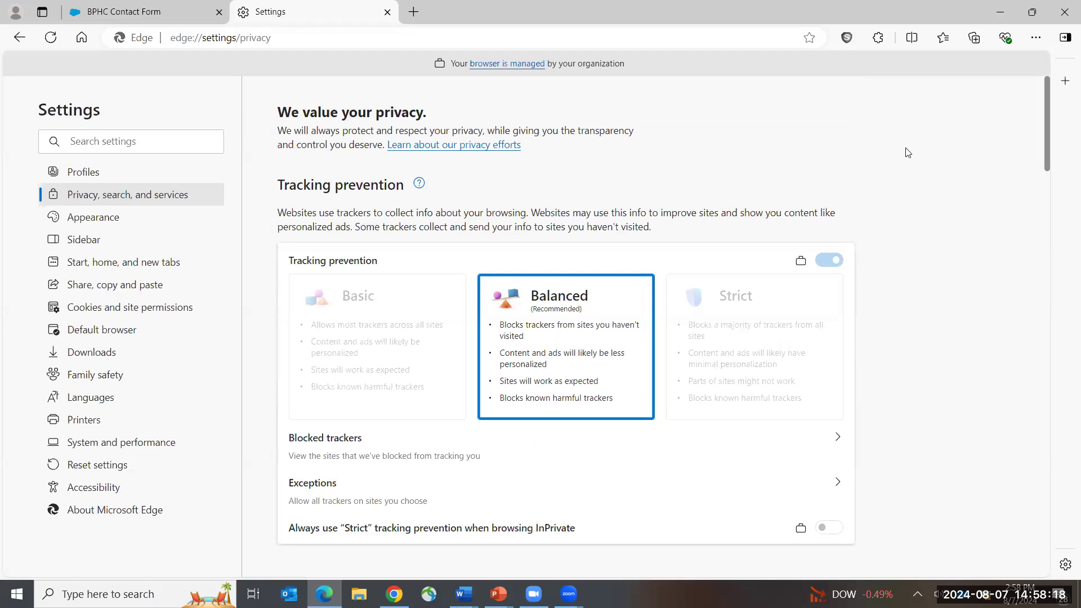
Return to Chrome, close the Settings tab, and switch to the GeoCare Navigator Live Training presentation in PowerPoint
click(395, 595)
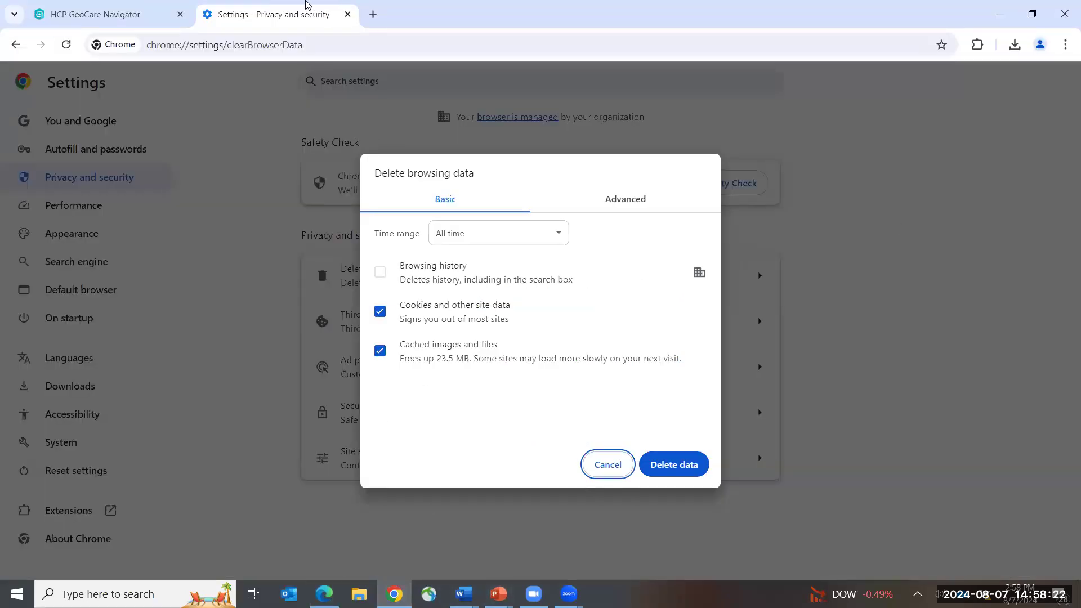
click(348, 14)
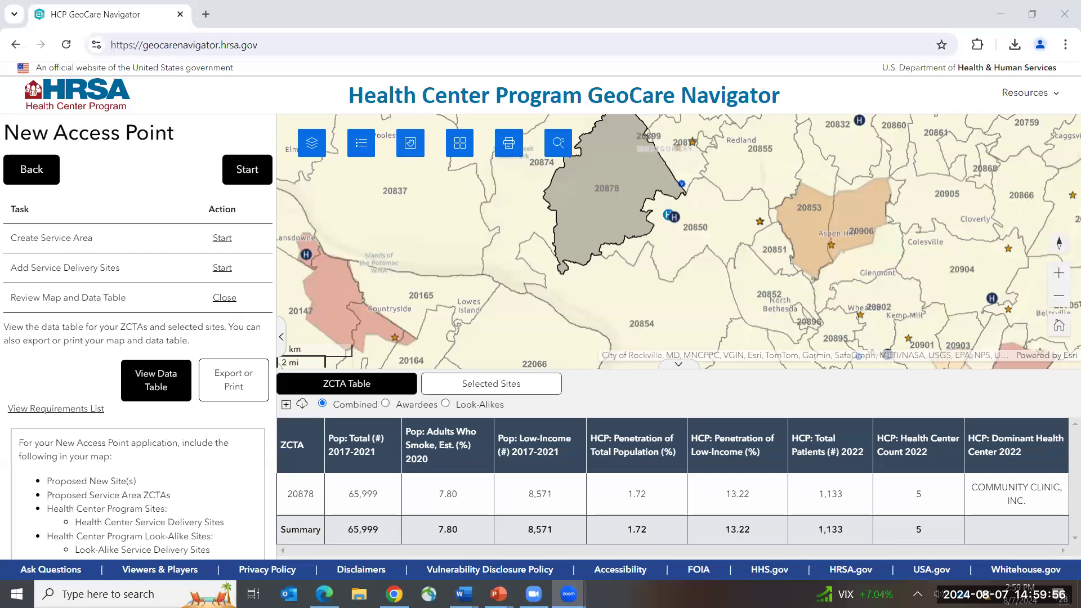
key(alt+Tab)
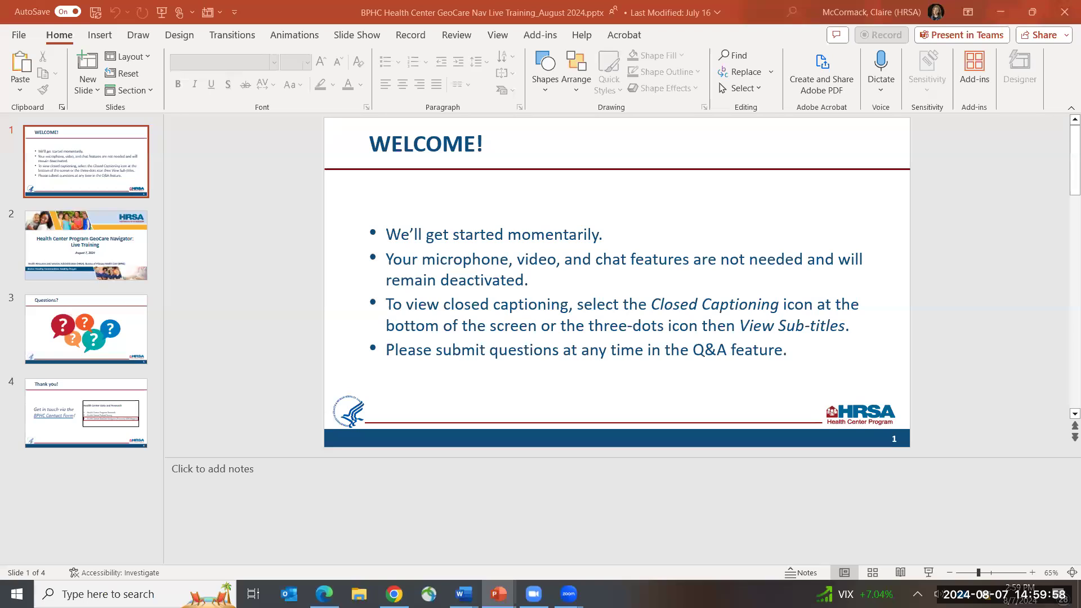